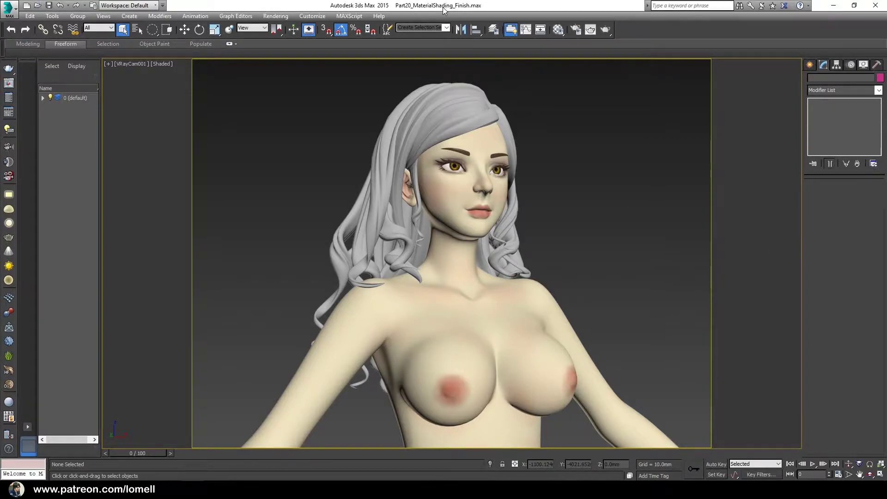
# Step: Save the scene under a new name, editing the old name to Part21_Posing_Finish
pyautogui.click(8, 7)
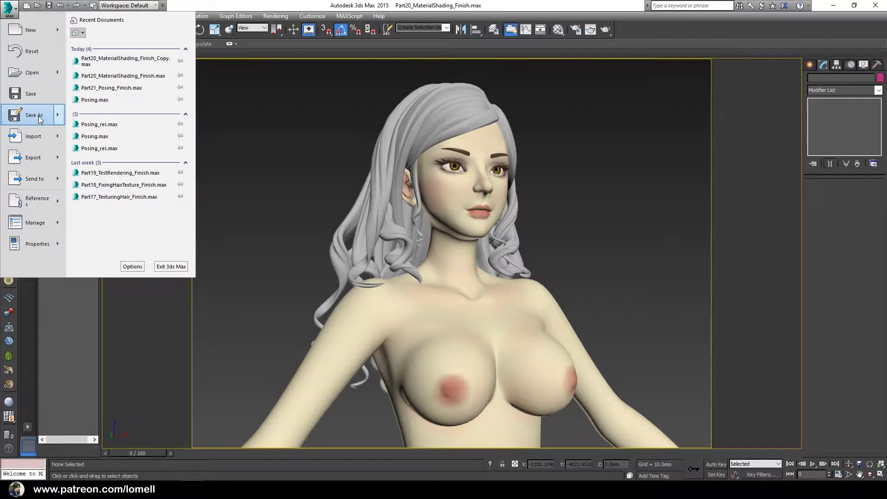
pyautogui.click(37, 116)
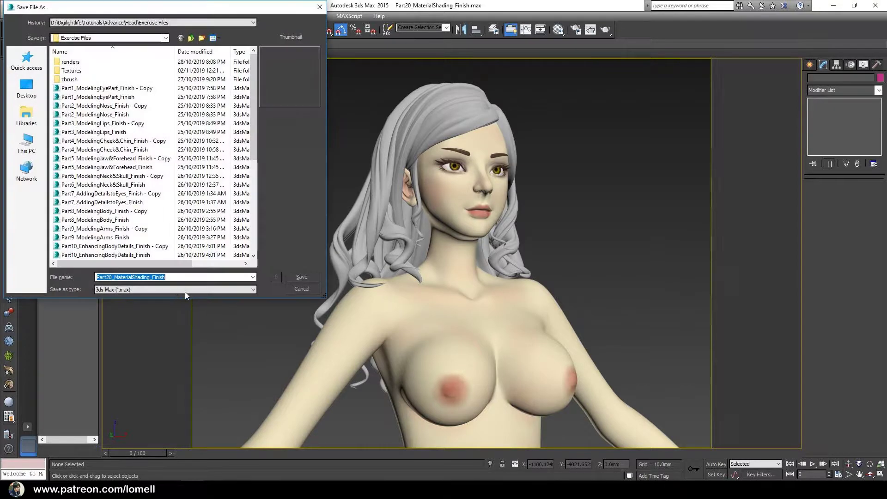
pyautogui.click(112, 277)
pyautogui.press('BackSpace')
pyautogui.write('1')
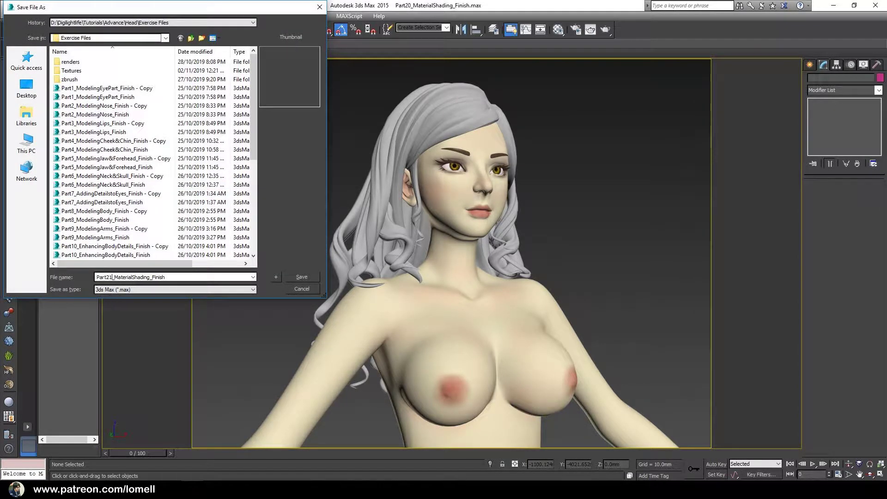
pyautogui.moveTo(150, 277); pyautogui.dragTo(114, 277)
pyautogui.write('Posing')
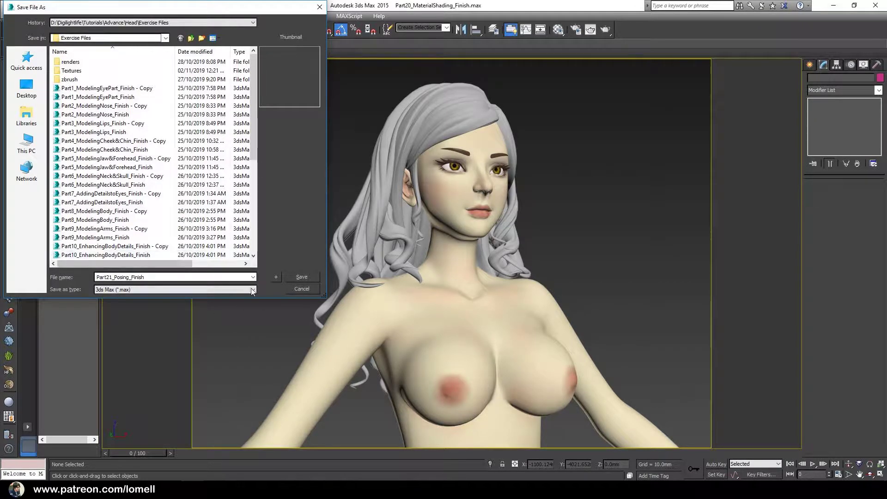
pyautogui.click(297, 276)
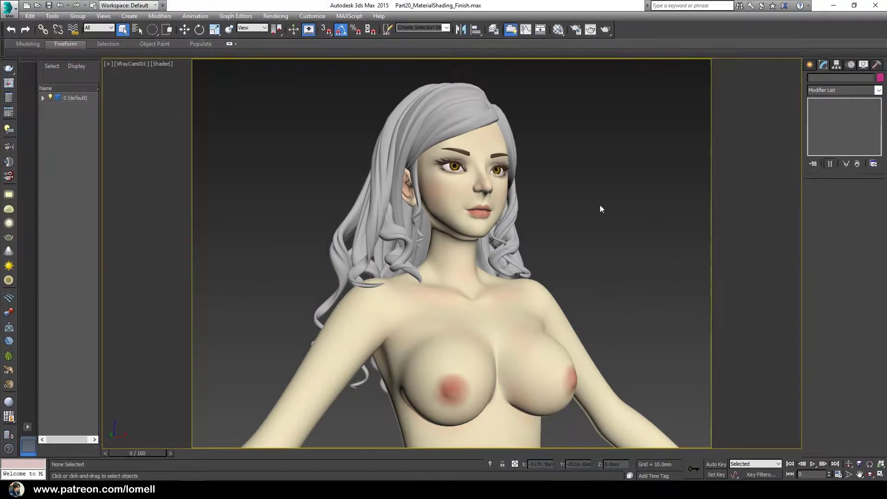
# Step: Switch to the Perspective view with the safe frame off and select the body mesh Plane001
pyautogui.hotkey('shift', 'f')
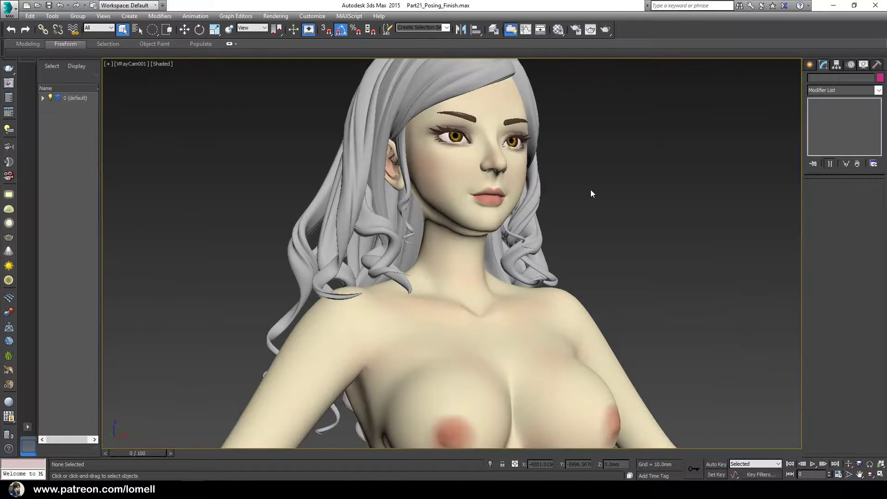
pyautogui.press('p')
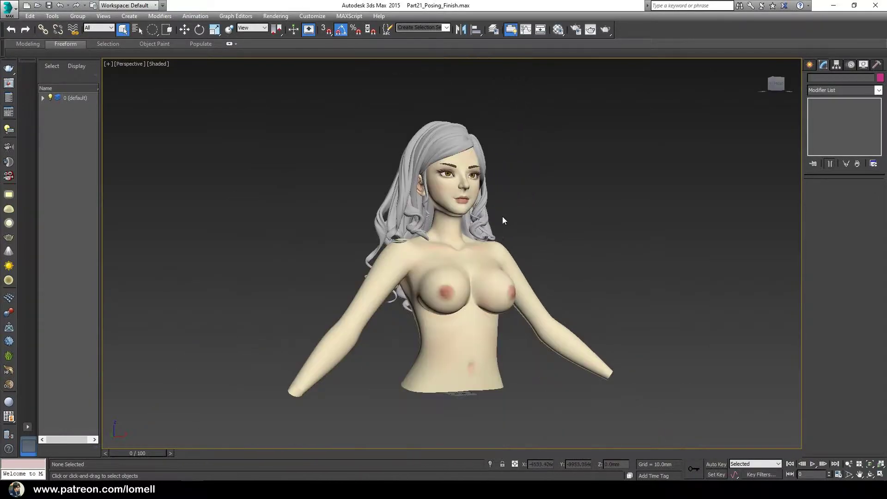
pyautogui.moveTo(487, 275); pyautogui.dragTo(437, 280, button='middle')
pyautogui.click(424, 252)
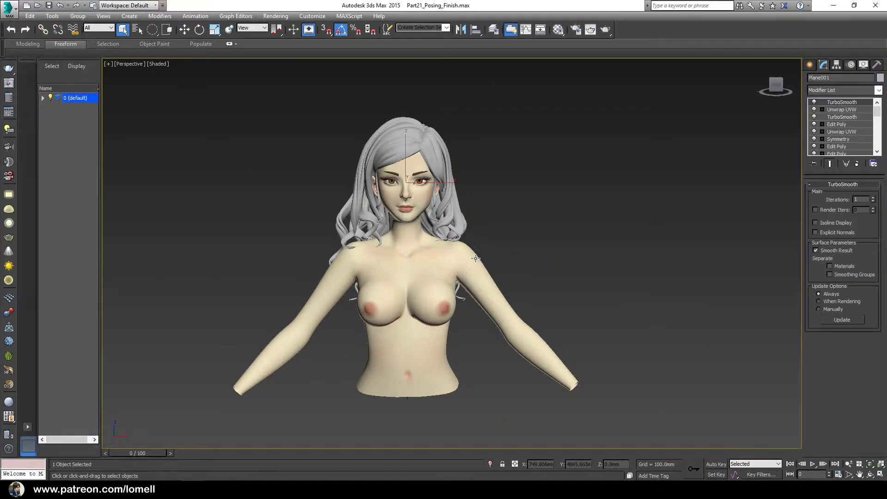
pyautogui.moveTo(543, 303); pyautogui.dragTo(509, 277, button='middle')
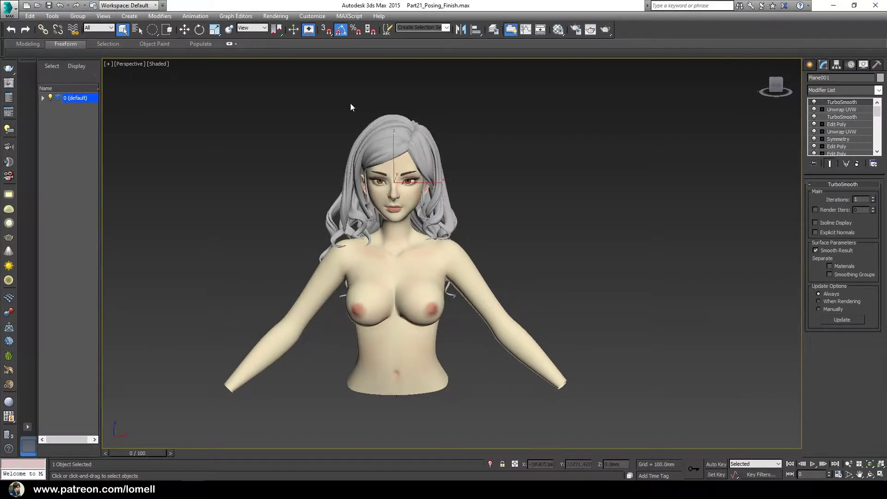
# Step: Shift-drag Plane001 along X to make an independent copy, Plane005, beside the original
pyautogui.click(184, 29)
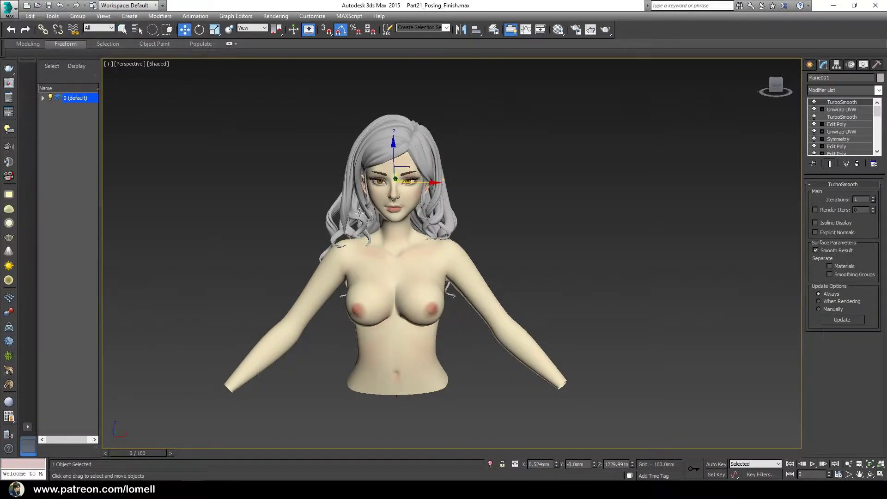
pyautogui.scroll(1, 461, 244)
pyautogui.moveTo(461, 243); pyautogui.dragTo(426, 247, button='middle')
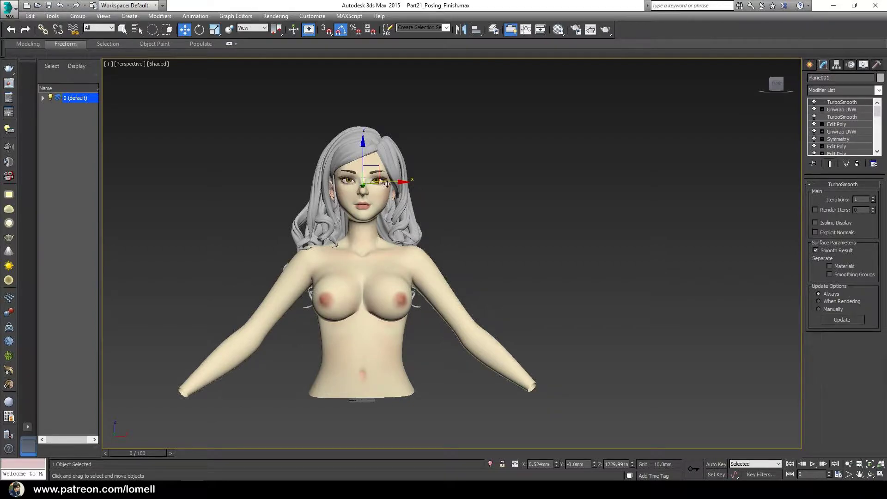
pyautogui.keyDown('shift'); pyautogui.moveTo(387, 182); pyautogui.dragTo(688, 185); pyautogui.keyUp('shift')
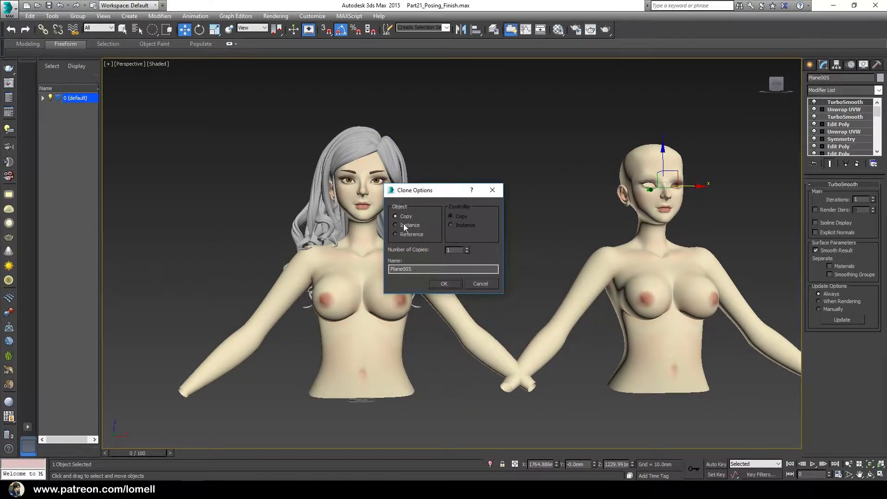
pyautogui.click(443, 284)
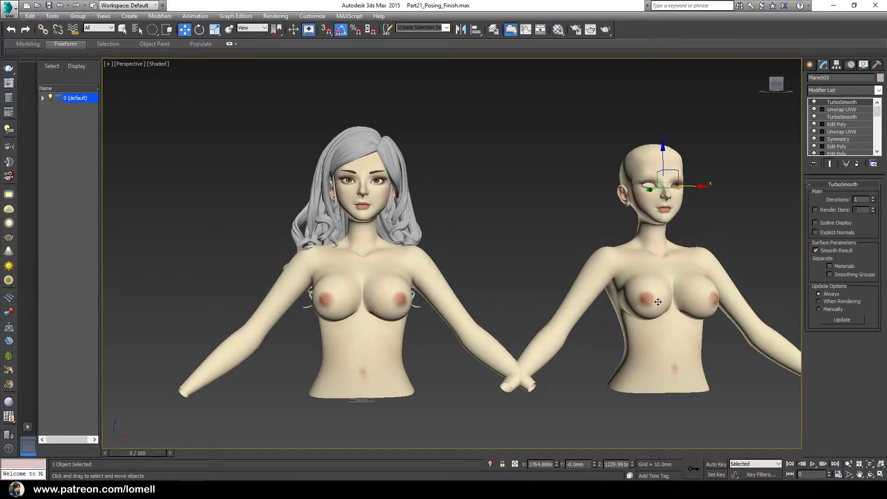
pyautogui.moveTo(658, 302)
pyautogui.keyDown('alt'); pyautogui.mouseDown(button='middle')
pyautogui.moveTo(555, 296)
pyautogui.moveTo(543, 251)
pyautogui.mouseUp(button='middle'); pyautogui.keyUp('alt')
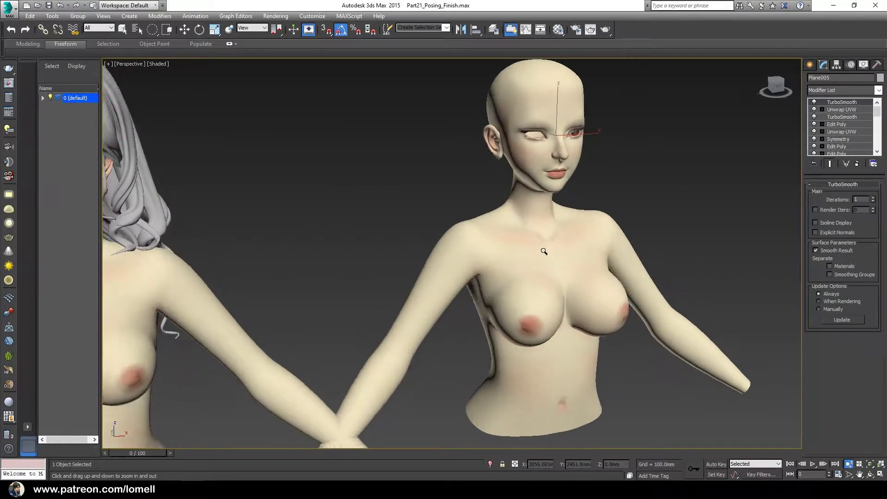
pyautogui.moveTo(544, 251); pyautogui.dragTo(508, 295)
pyautogui.write('$.mat =null')
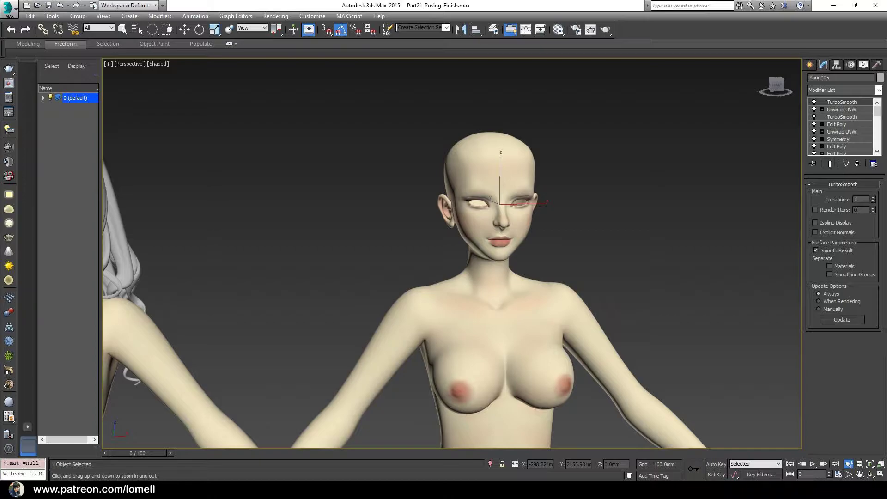
# Step: Clear Plane005's material with $.mat = null and isolate the grey copy
pyautogui.press('Return')
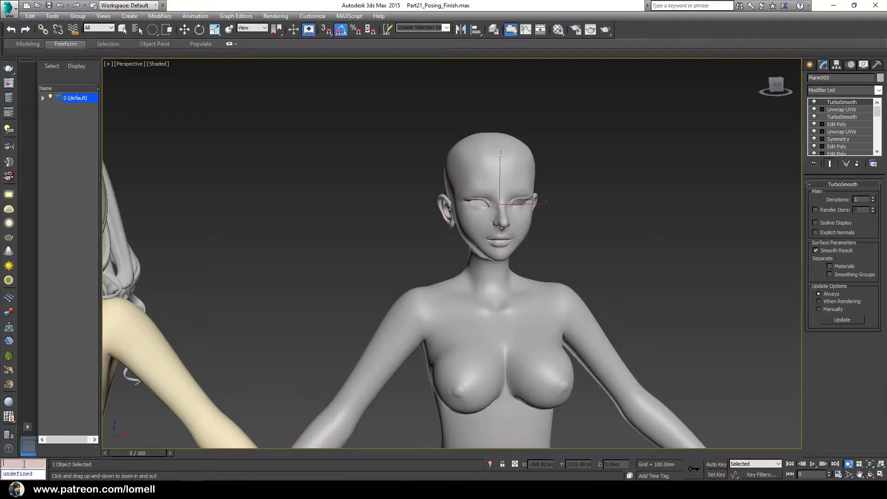
pyautogui.keyDown('alt'); pyautogui.moveTo(297, 416); pyautogui.dragTo(337, 337, button='middle'); pyautogui.keyUp('alt')
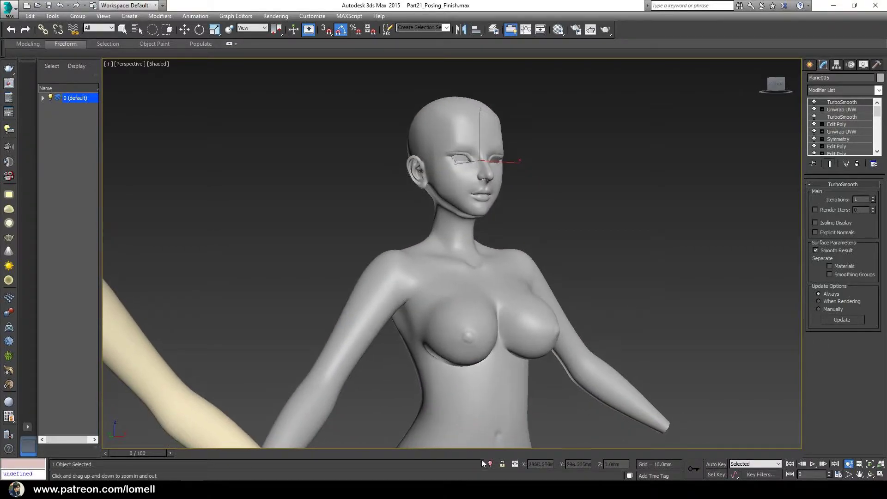
pyautogui.click(490, 464)
pyautogui.moveTo(444, 240)
pyautogui.keyDown('alt'); pyautogui.mouseDown(button='middle')
pyautogui.moveTo(448, 212)
pyautogui.moveTo(420, 343)
pyautogui.mouseUp(button='middle'); pyautogui.keyUp('alt')
pyautogui.scroll(5, 448, 212)
pyautogui.scroll(2, 447, 212)
# Step: Turn on Edged Faces and orbit around the isolated copy to inspect its mesh
pyautogui.press('F4')
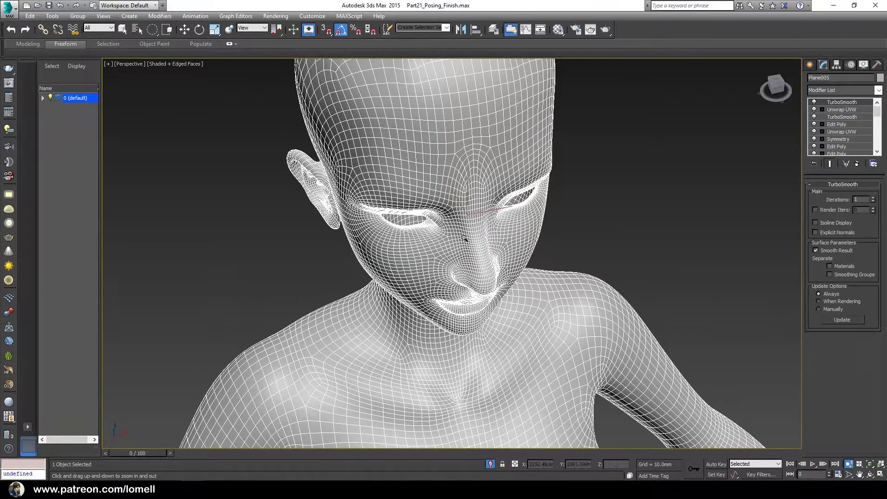
pyautogui.moveTo(465, 238)
pyautogui.mouseDown(button='middle')
pyautogui.moveTo(446, 342)
pyautogui.moveTo(434, 291)
pyautogui.mouseUp(button='middle')
pyautogui.scroll(-4, 439, 293)
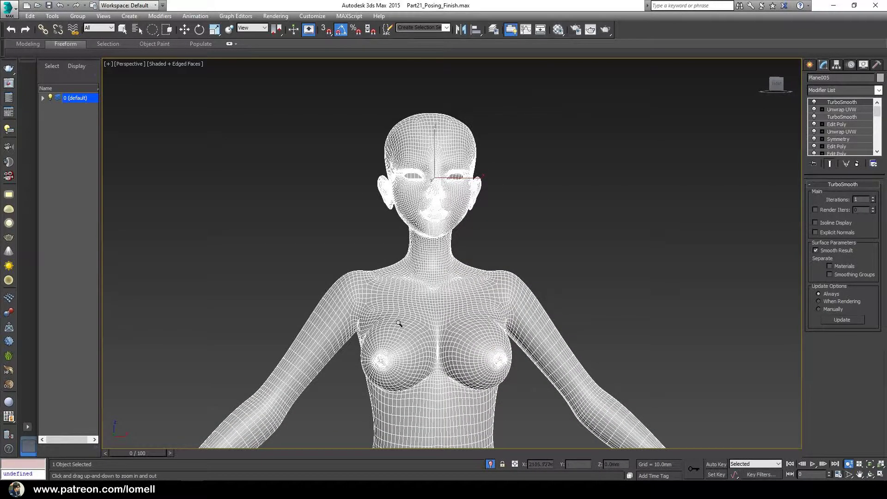
pyautogui.moveTo(416, 290); pyautogui.dragTo(448, 259, button='middle')
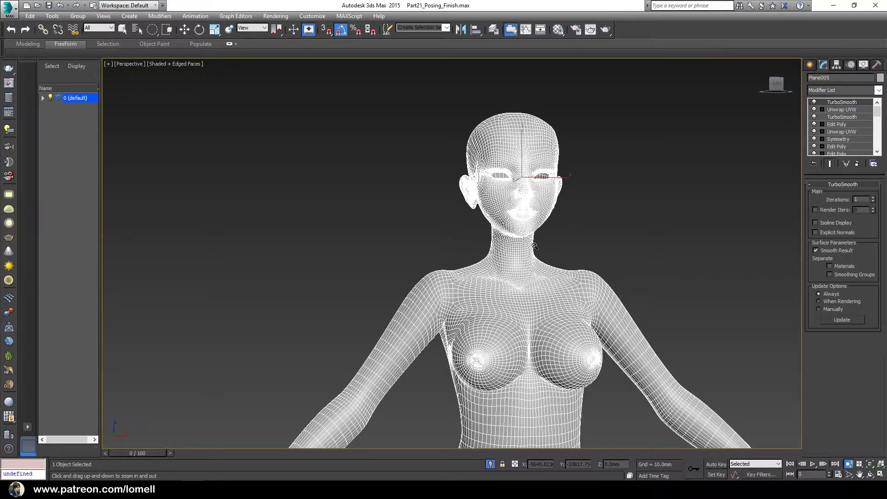
pyautogui.keyDown('alt'); pyautogui.moveTo(522, 253); pyautogui.dragTo(514, 301, button='middle'); pyautogui.keyUp('alt')
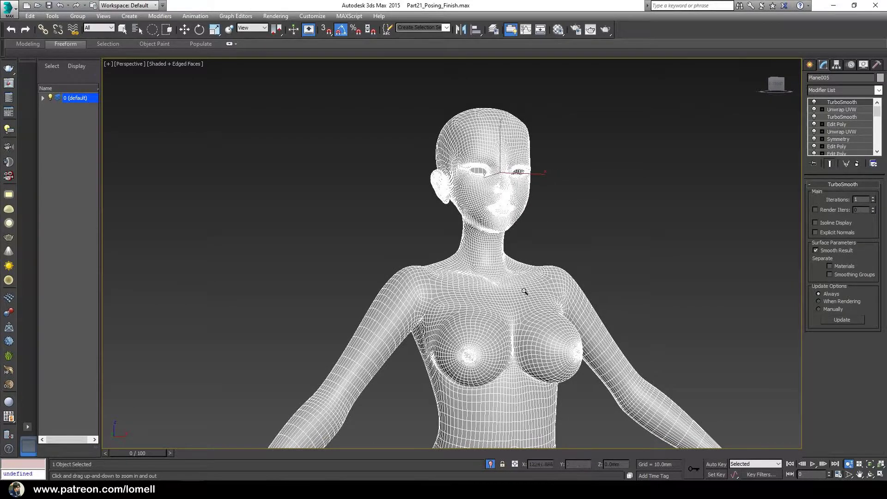
# Step: Delete both TurboSmooth modifiers and the Unwrap UVW from the copy to reveal the low-poly mesh
pyautogui.click(857, 165)
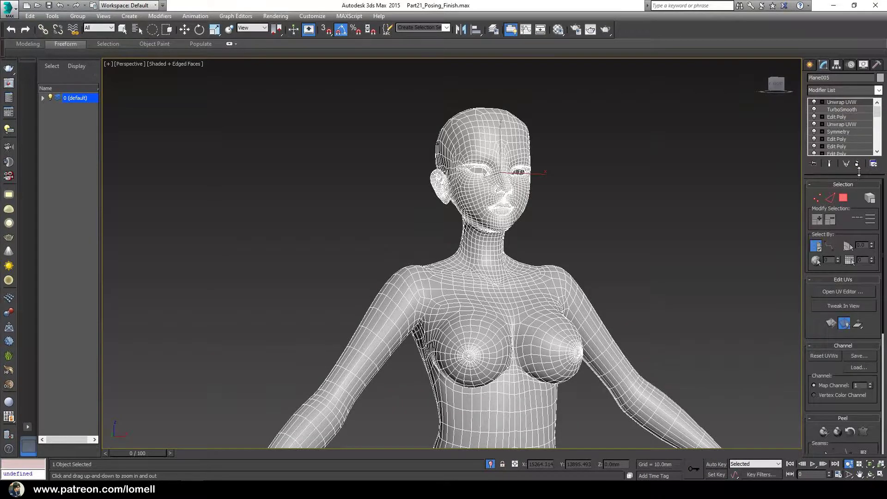
pyautogui.click(857, 165)
pyautogui.moveTo(522, 288); pyautogui.dragTo(514, 271, button='middle')
pyautogui.moveTo(514, 272); pyautogui.dragTo(514, 263)
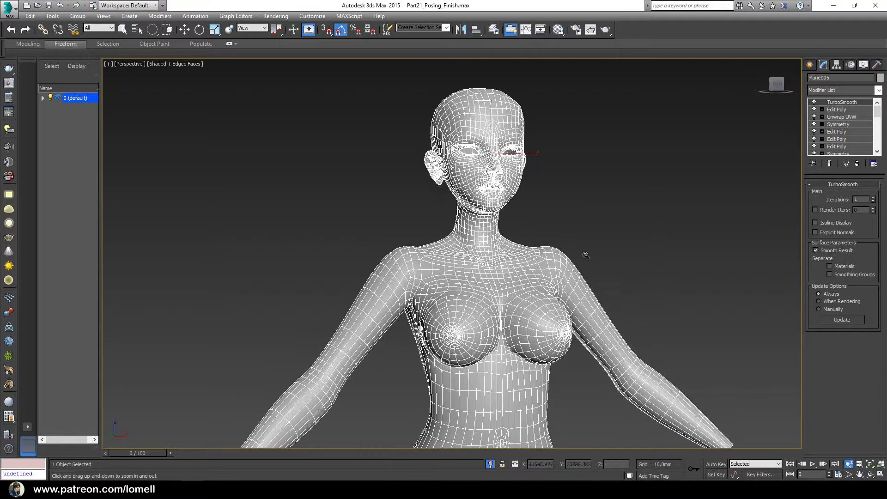
pyautogui.click(854, 165)
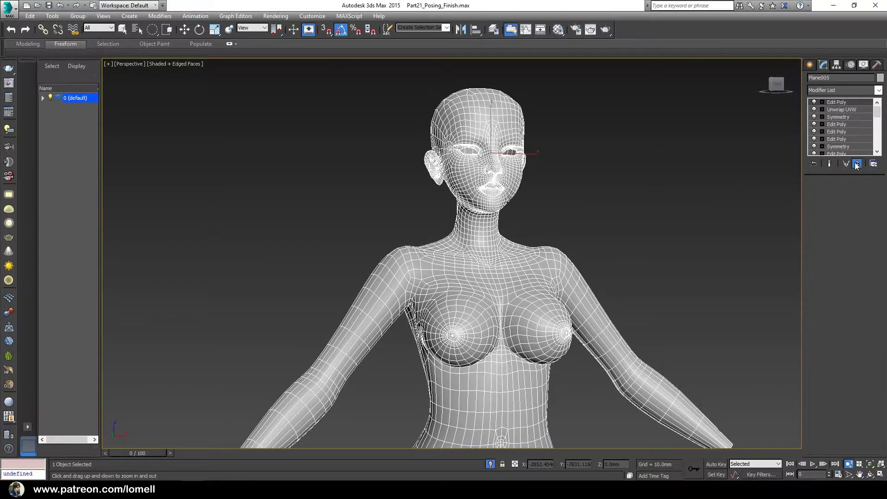
pyautogui.moveTo(666, 256)
pyautogui.keyDown('alt'); pyautogui.mouseDown(button='middle')
pyautogui.moveTo(497, 297)
pyautogui.moveTo(461, 296)
pyautogui.mouseUp(button='middle'); pyautogui.keyUp('alt')
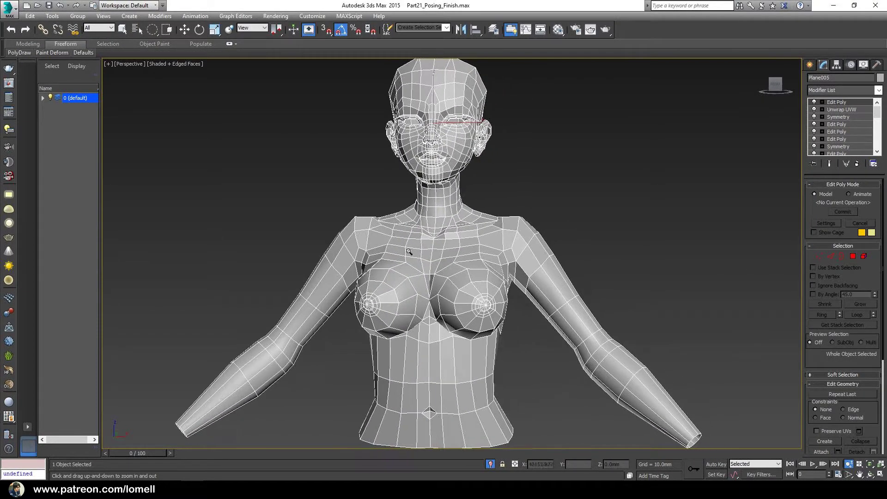
pyautogui.moveTo(406, 365); pyautogui.dragTo(407, 346)
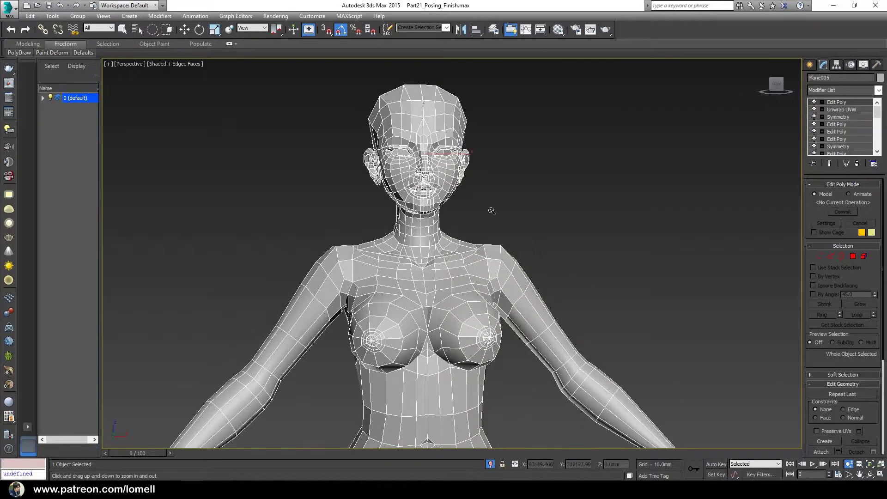
pyautogui.moveTo(528, 225)
pyautogui.keyDown('alt'); pyautogui.mouseDown(button='middle')
pyautogui.moveTo(526, 241)
pyautogui.moveTo(546, 250)
pyautogui.mouseUp(button='middle'); pyautogui.keyUp('alt')
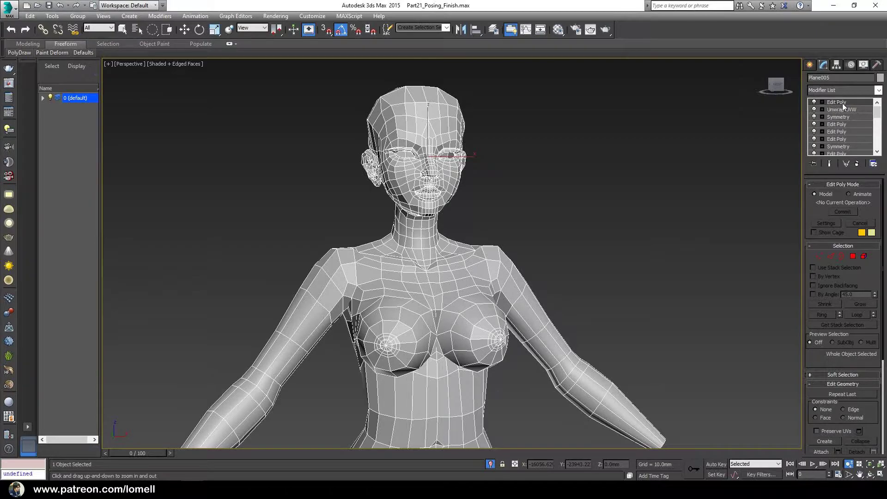
# Step: Add an Edit Poly modifier to the bust and orbit to view it from the front
pyautogui.click(878, 90)
pyautogui.moveTo(881, 108); pyautogui.dragTo(881, 123)
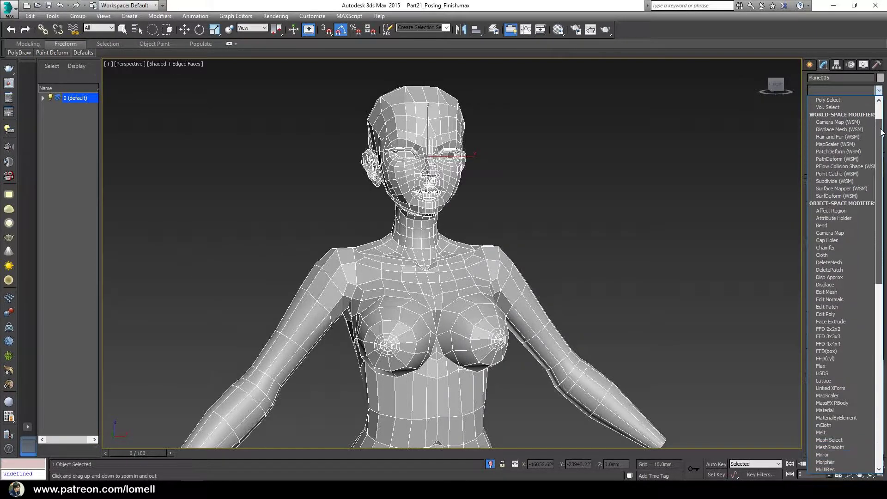
pyautogui.click(831, 316)
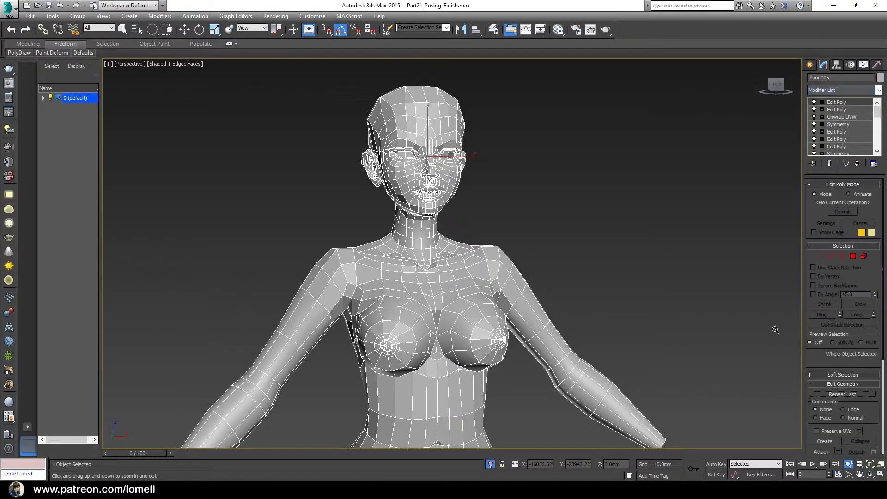
pyautogui.keyDown('alt'); pyautogui.moveTo(457, 344); pyautogui.dragTo(475, 345, button='middle'); pyautogui.keyUp('alt')
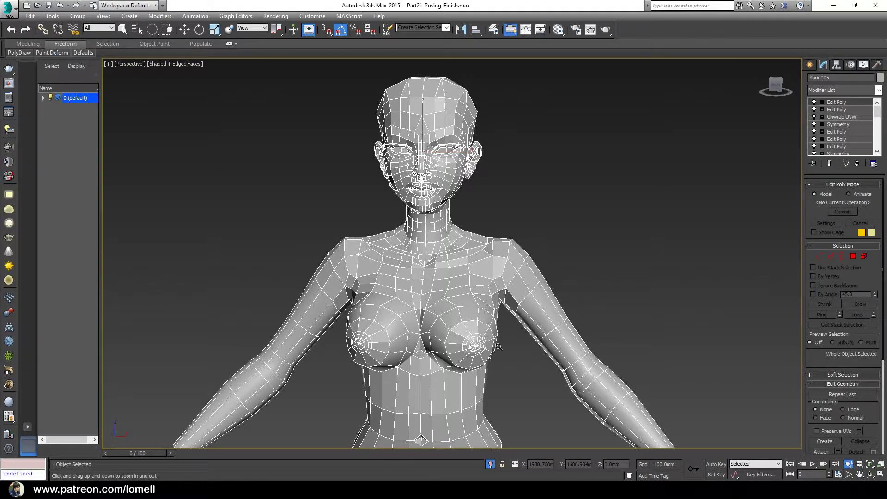
pyautogui.keyDown('alt'); pyautogui.moveTo(526, 332); pyautogui.dragTo(526, 312, button='middle'); pyautogui.keyUp('alt')
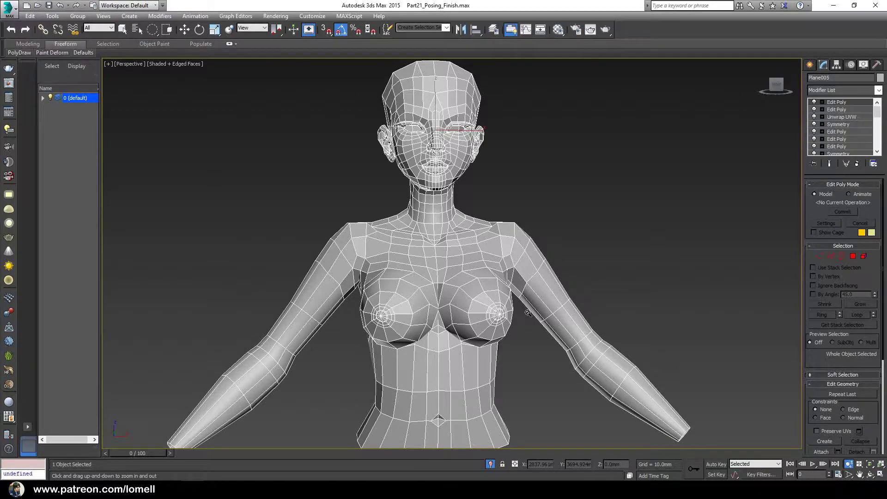
pyautogui.moveTo(528, 313)
pyautogui.keyDown('alt'); pyautogui.mouseDown(button='middle')
pyautogui.moveTo(485, 368)
pyautogui.moveTo(505, 307)
pyautogui.moveTo(487, 300)
pyautogui.moveTo(486, 311)
pyautogui.mouseUp(button='middle'); pyautogui.keyUp('alt')
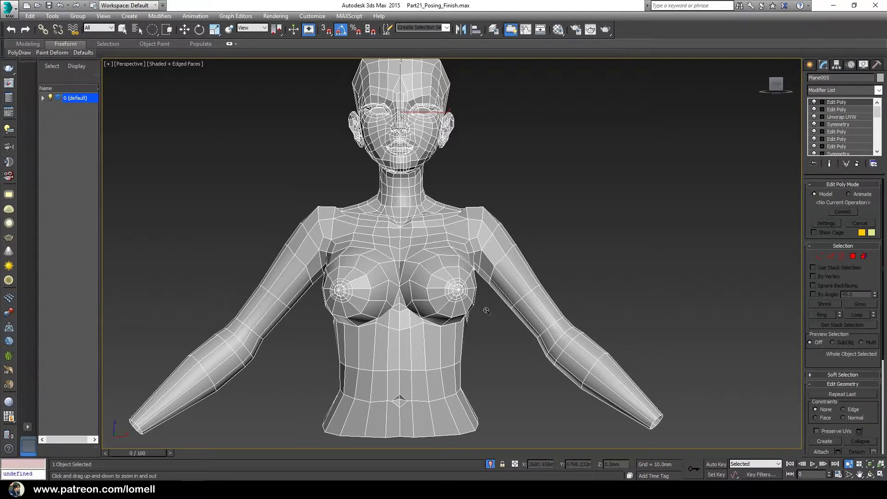
pyautogui.moveTo(525, 342)
pyautogui.keyDown('alt'); pyautogui.mouseDown(button='middle')
pyautogui.moveTo(481, 340)
pyautogui.moveTo(496, 343)
pyautogui.mouseUp(button='middle'); pyautogui.keyUp('alt')
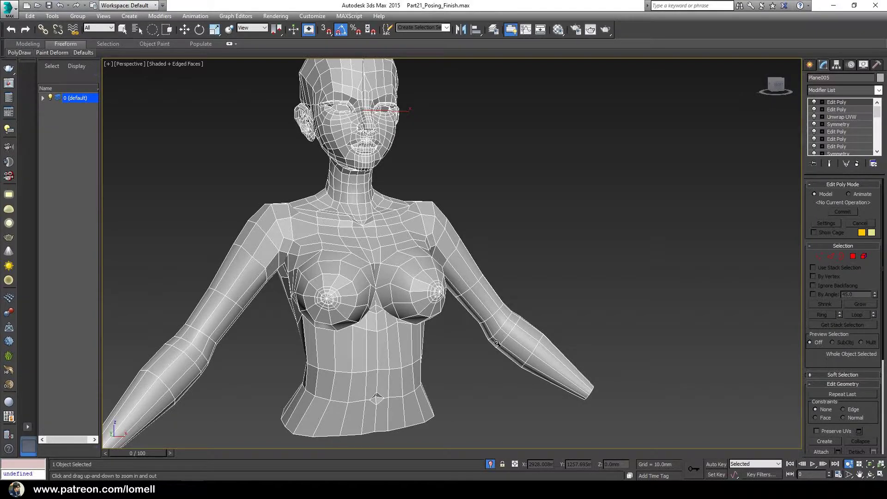
pyautogui.moveTo(497, 344)
pyautogui.keyDown('alt'); pyautogui.mouseDown(button='middle')
pyautogui.moveTo(568, 317)
pyautogui.moveTo(564, 311)
pyautogui.moveTo(591, 325)
pyautogui.mouseUp(button='middle'); pyautogui.keyUp('alt')
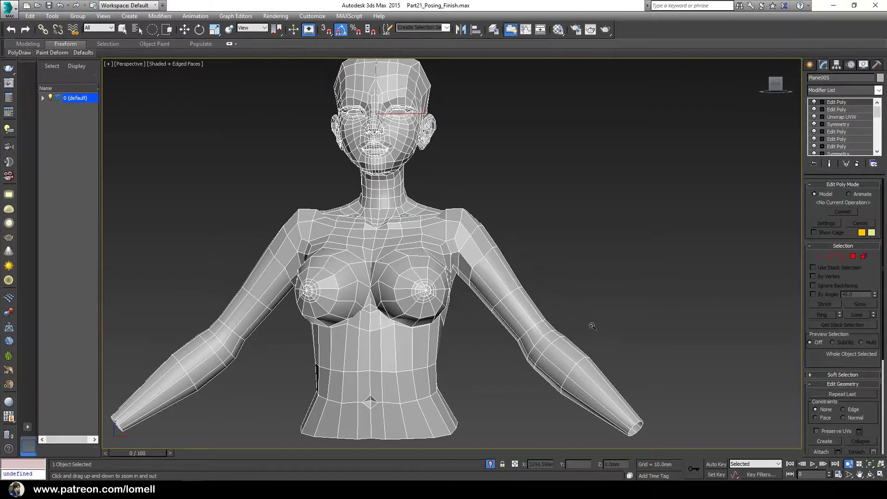
# Step: At Edit Poly Polygon level, lasso-select the forearm on the right of the view
pyautogui.click(822, 101)
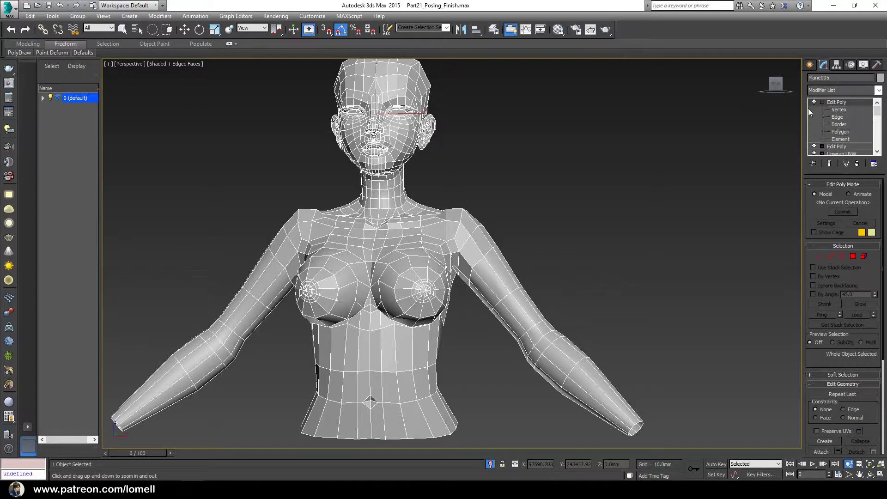
pyautogui.click(853, 256)
pyautogui.press('w')
pyautogui.keyDown('alt'); pyautogui.moveTo(550, 252); pyautogui.dragTo(556, 270, button='middle'); pyautogui.keyUp('alt')
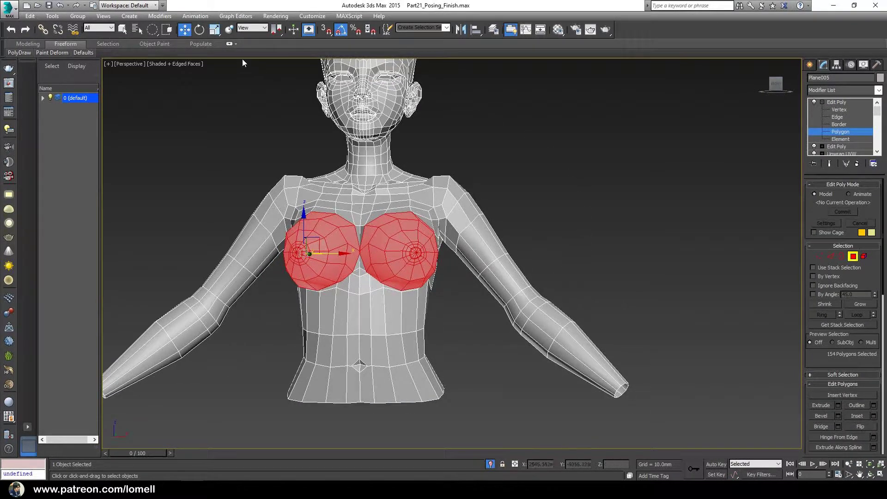
pyautogui.moveTo(156, 33); pyautogui.dragTo(153, 93)
pyautogui.moveTo(592, 264); pyautogui.dragTo(721, 355)
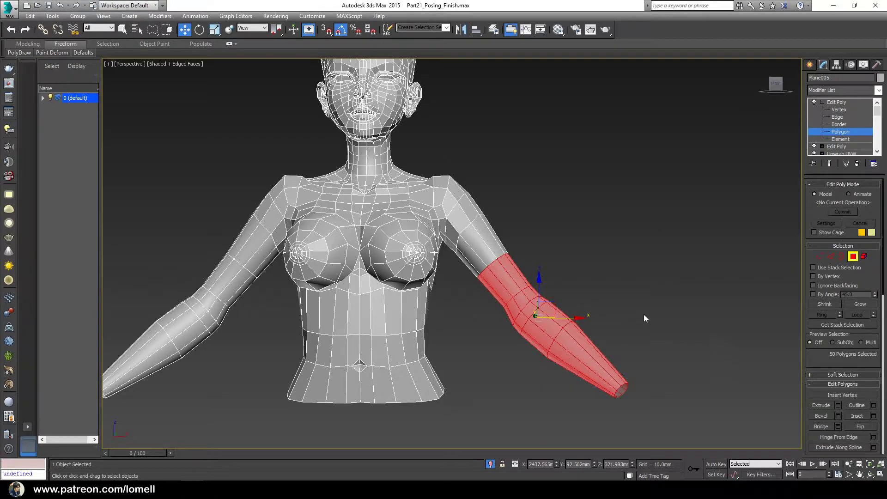
# Step: Grow the arm selection twice and add shoulder polygons to it
pyautogui.keyDown('alt'); pyautogui.moveTo(476, 236); pyautogui.dragTo(472, 233, button='middle'); pyautogui.keyUp('alt')
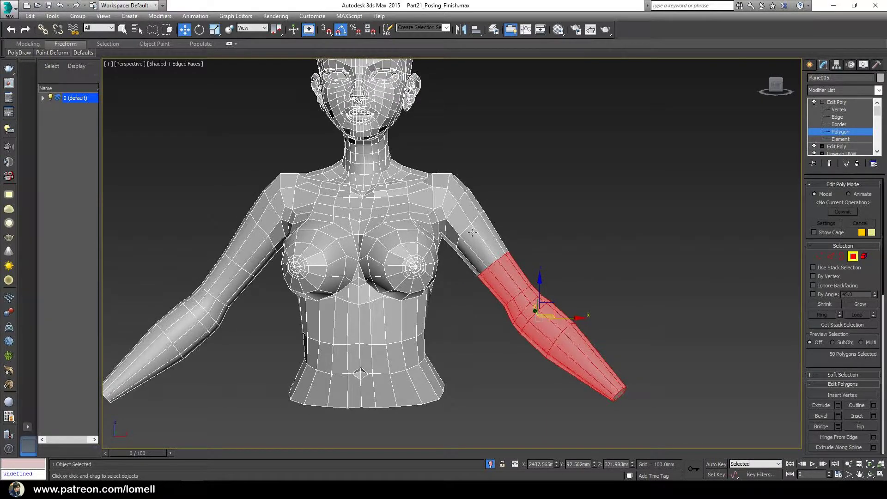
pyautogui.moveTo(369, 344)
pyautogui.keyDown('alt'); pyautogui.mouseDown(button='middle')
pyautogui.moveTo(408, 310)
pyautogui.moveTo(507, 332)
pyautogui.moveTo(257, 276)
pyautogui.moveTo(459, 296)
pyautogui.mouseUp(button='middle'); pyautogui.keyUp('alt')
pyautogui.click(859, 304)
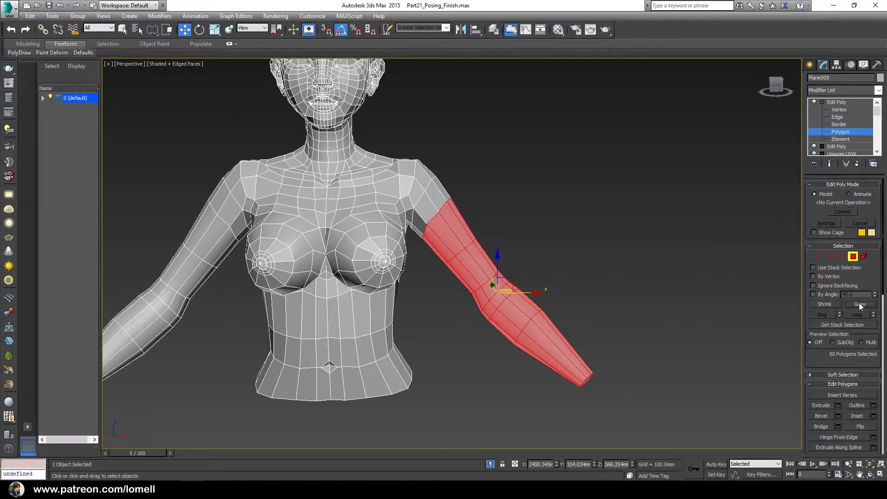
pyautogui.click(860, 304)
pyautogui.moveTo(537, 234); pyautogui.dragTo(509, 268, button='middle')
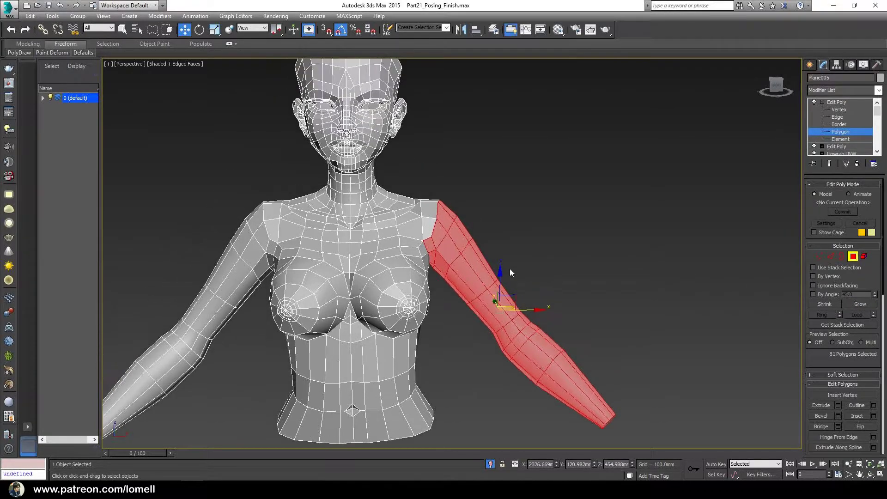
pyautogui.scroll(4, 415, 185)
pyautogui.moveTo(311, 118); pyautogui.dragTo(390, 118, button='middle')
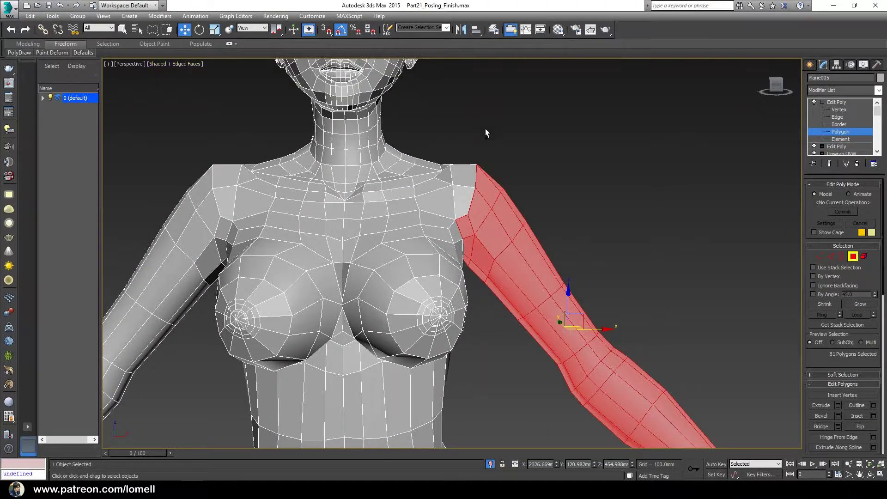
pyautogui.keyDown('ctrl'); pyautogui.click(471, 178); pyautogui.keyUp('ctrl')
# Step: Add two more shoulder polygons and check the selection border in wireframe
pyautogui.keyDown('alt'); pyautogui.moveTo(575, 265); pyautogui.dragTo(405, 258, button='middle'); pyautogui.keyUp('alt')
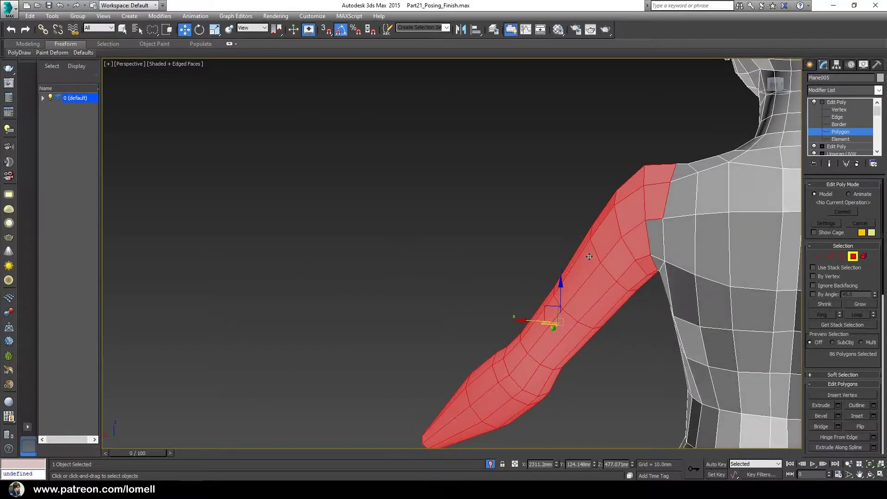
pyautogui.keyDown('ctrl'); pyautogui.click(651, 248); pyautogui.keyUp('ctrl')
pyautogui.keyDown('ctrl'); pyautogui.click(655, 260); pyautogui.keyUp('ctrl')
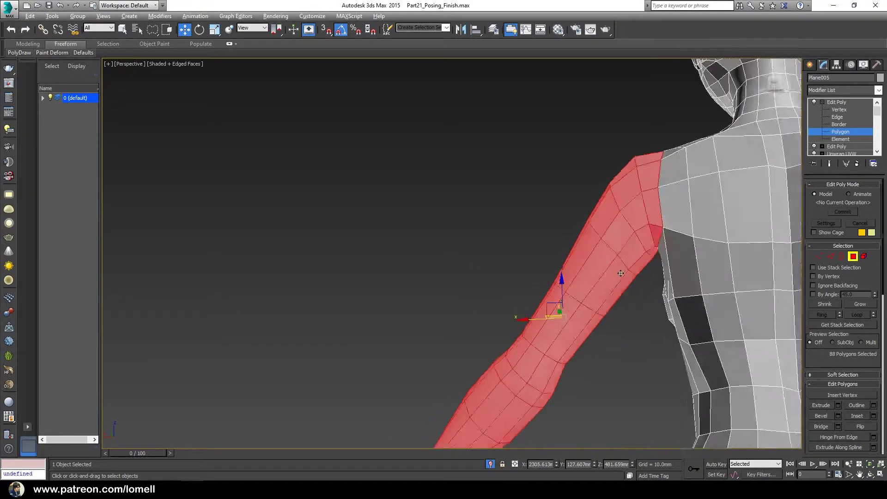
pyautogui.keyDown('alt'); pyautogui.moveTo(654, 259); pyautogui.dragTo(619, 242, button='middle'); pyautogui.keyUp('alt')
pyautogui.scroll(3, 574, 257)
pyautogui.scroll(2, 575, 257)
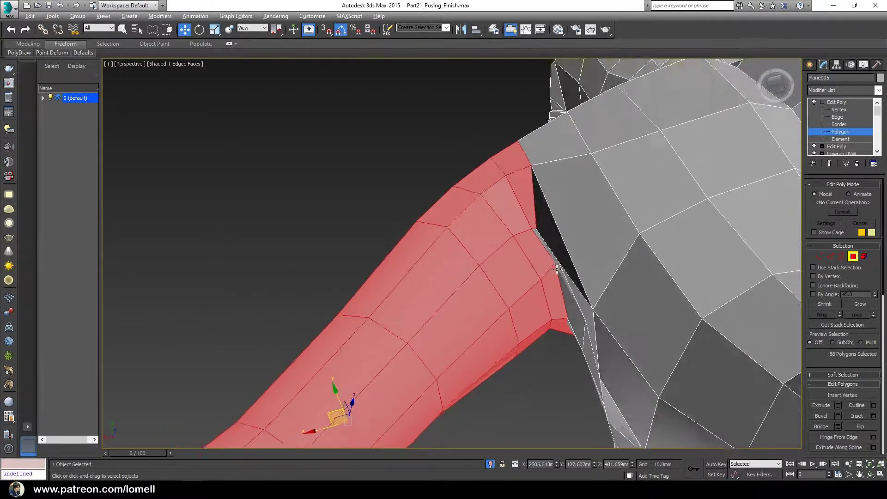
pyautogui.scroll(3, 522, 254)
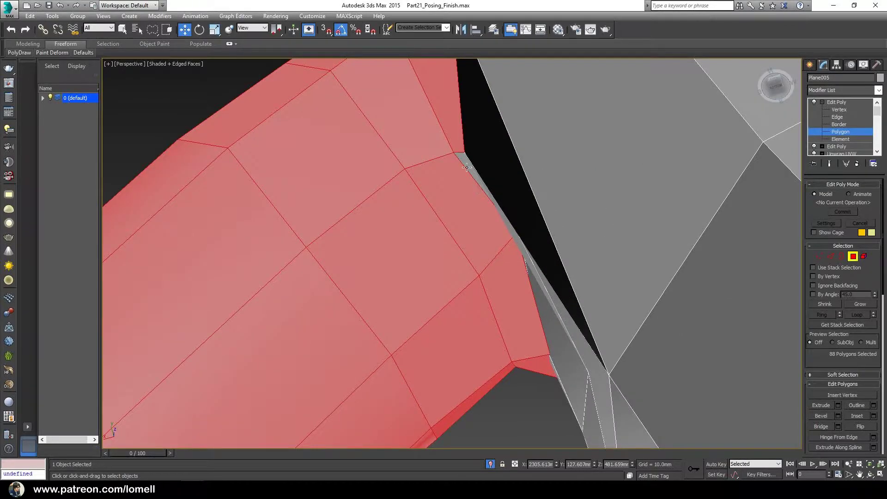
pyautogui.scroll(-3, 465, 183)
pyautogui.press('F3')
pyautogui.moveTo(469, 210)
pyautogui.keyDown('alt'); pyautogui.mouseDown(button='middle')
pyautogui.moveTo(485, 297)
pyautogui.moveTo(322, 287)
pyautogui.mouseUp(button='middle'); pyautogui.keyUp('alt')
pyautogui.scroll(2, 336, 271)
pyautogui.scroll(3, 345, 305)
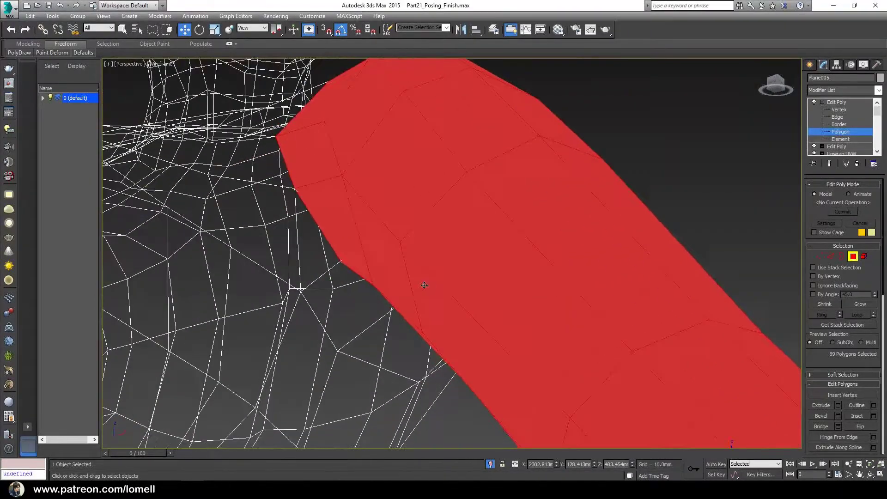
# Step: Inspect the shoulder selection closely, toggling between wireframe and shaded display
pyautogui.press('F3')
pyautogui.scroll(2, 351, 291)
pyautogui.moveTo(351, 291)
pyautogui.mouseDown(button='middle')
pyautogui.moveTo(357, 277)
pyautogui.moveTo(362, 298)
pyautogui.mouseUp(button='middle')
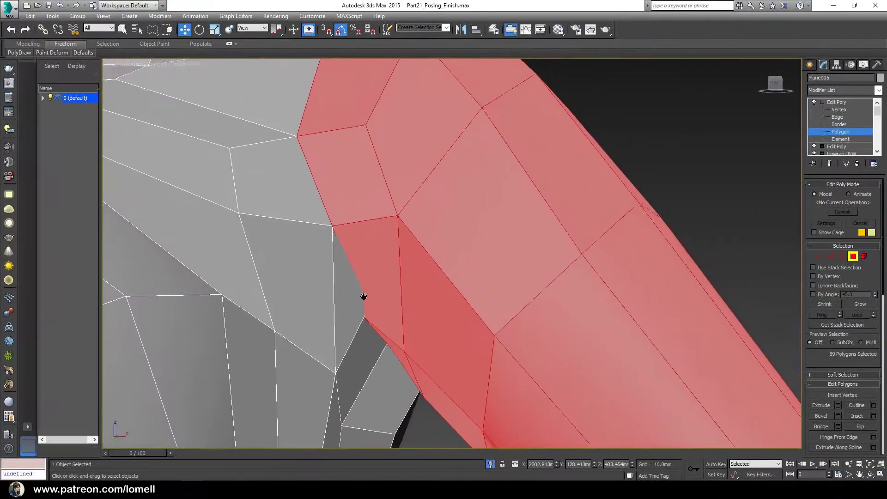
pyautogui.scroll(2, 381, 270)
pyautogui.press('F3')
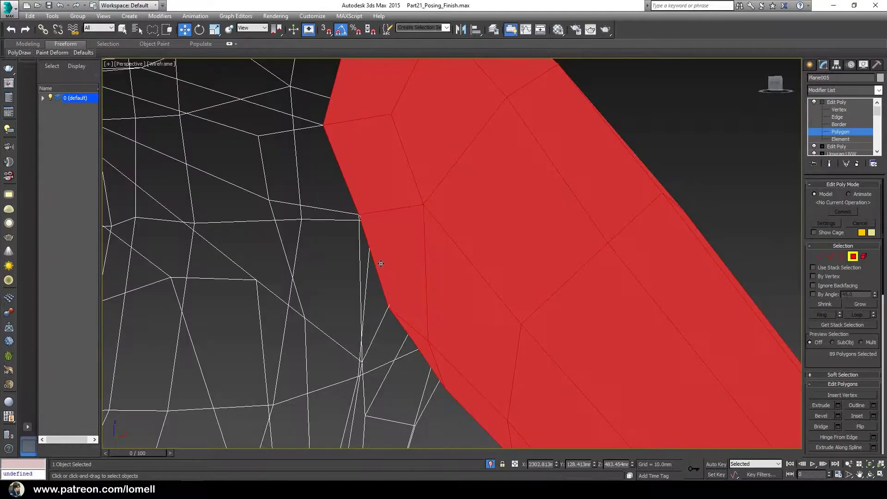
pyautogui.scroll(3, 406, 277)
pyautogui.scroll(1, 439, 283)
pyautogui.scroll(-1, 452, 282)
pyautogui.scroll(-2, 462, 289)
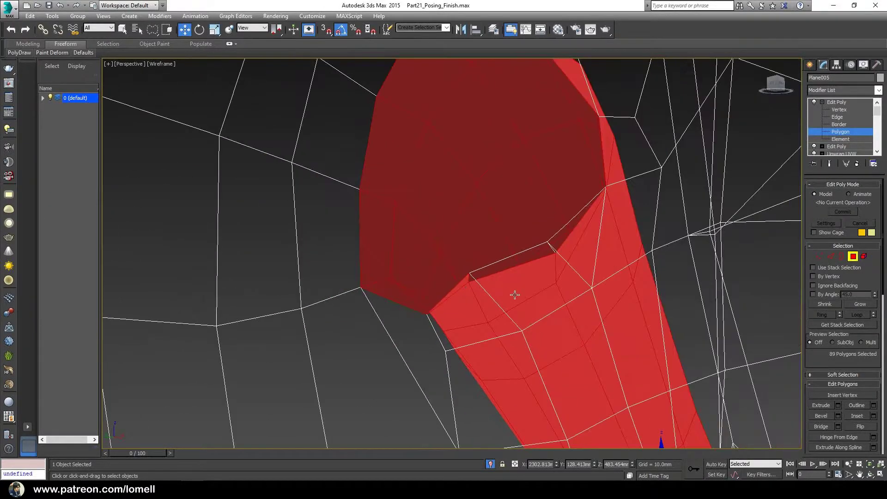
pyautogui.scroll(-2, 515, 297)
pyautogui.scroll(-3, 531, 270)
pyautogui.scroll(-2, 485, 273)
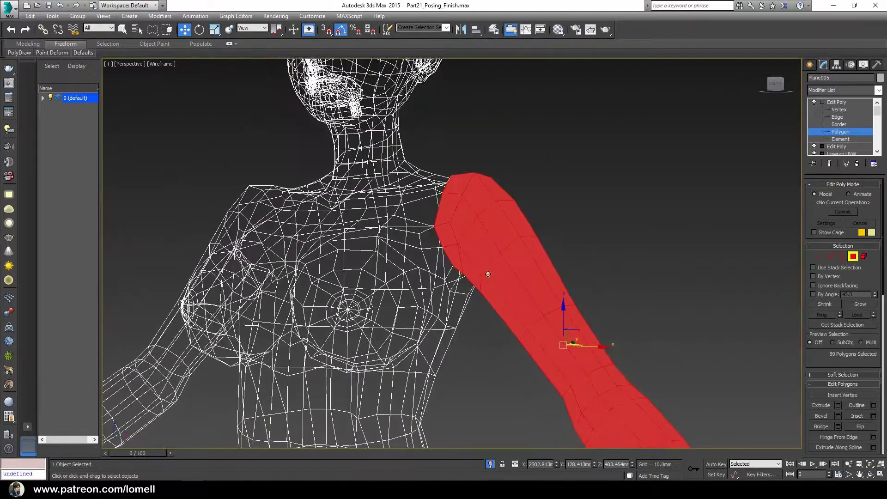
pyautogui.scroll(-2, 508, 271)
pyautogui.press('F3')
pyautogui.scroll(-3, 515, 271)
pyautogui.scroll(1, 527, 291)
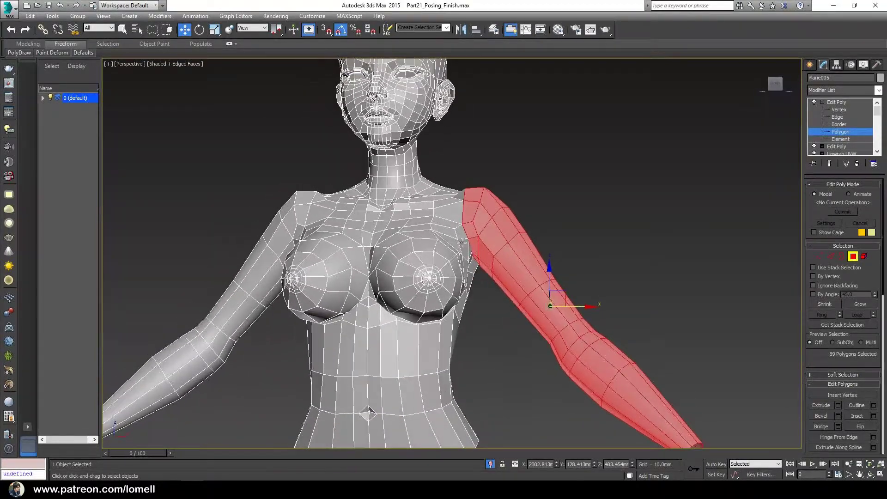
pyautogui.scroll(1, 540, 310)
pyautogui.scroll(-3, 811, 347)
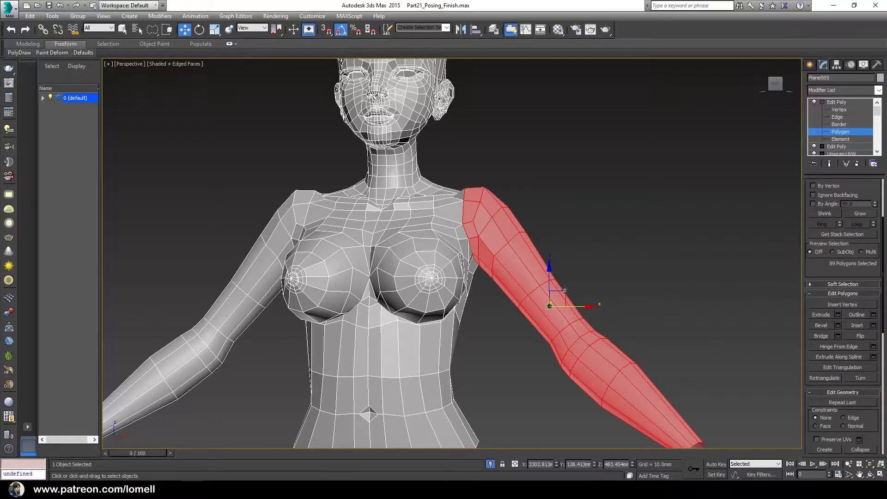
# Step: Test-move the 89-polygon arm selection, undo it, and orbit to a frontal view
pyautogui.moveTo(564, 294); pyautogui.dragTo(537, 279)
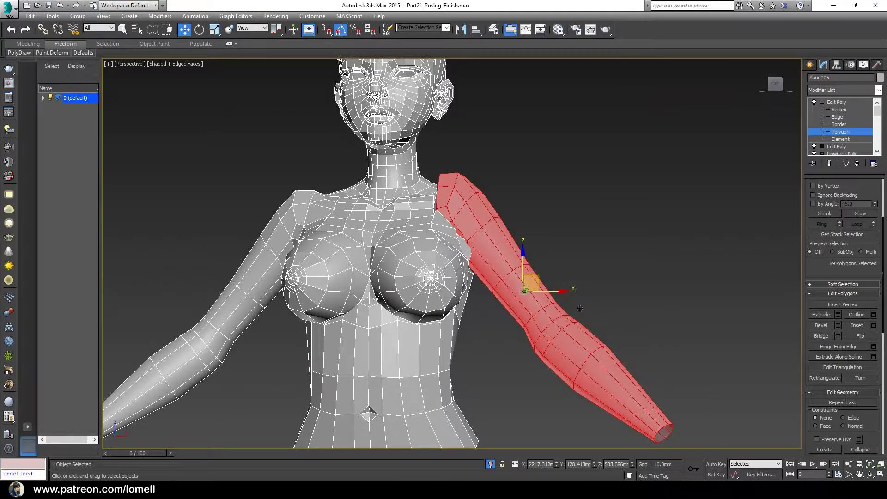
pyautogui.hotkey('ctrl', 'z')
pyautogui.moveTo(561, 320)
pyautogui.keyDown('alt'); pyautogui.mouseDown(button='middle')
pyautogui.moveTo(367, 416)
pyautogui.moveTo(456, 258)
pyautogui.mouseUp(button='middle'); pyautogui.keyUp('alt')
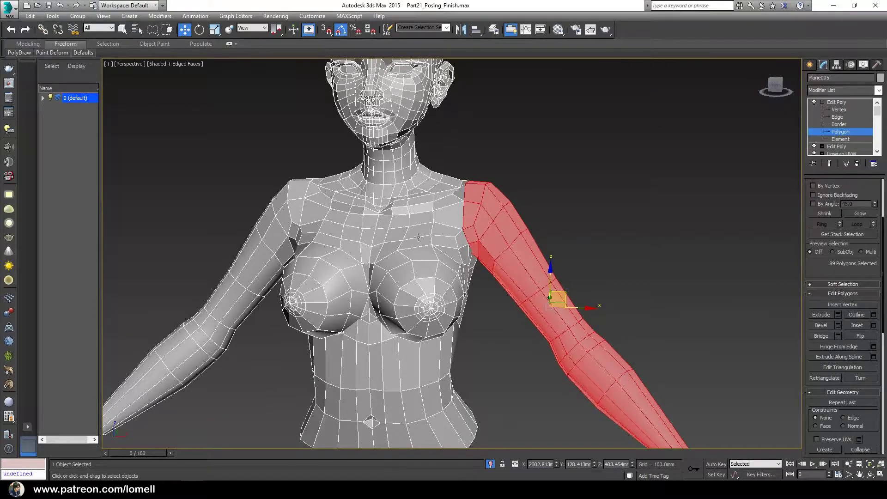
pyautogui.keyDown('alt'); pyautogui.moveTo(422, 170); pyautogui.dragTo(439, 205, button='middle'); pyautogui.keyUp('alt')
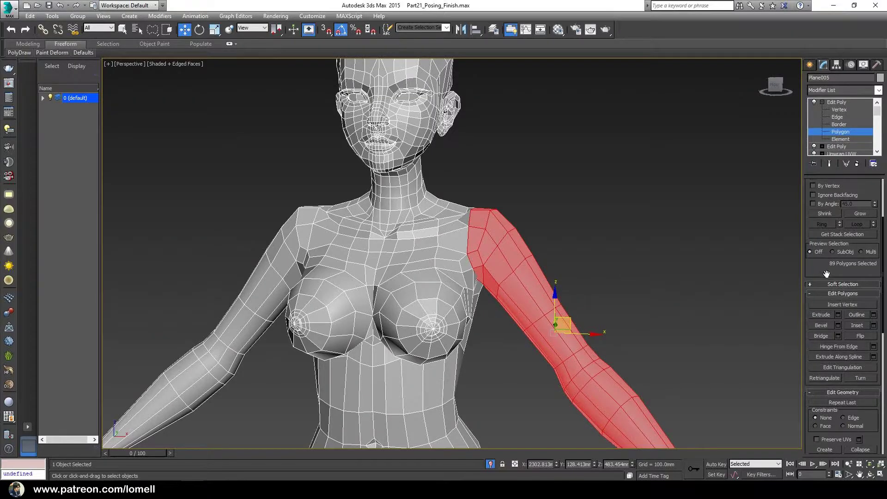
# Step: Enable Soft Selection on the arm polygons and zoom in on the shoulder
pyautogui.click(819, 285)
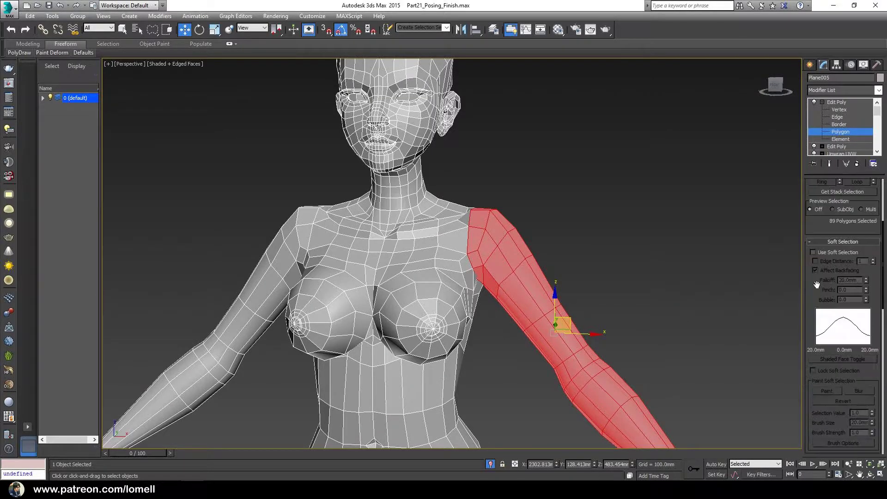
pyautogui.click(814, 253)
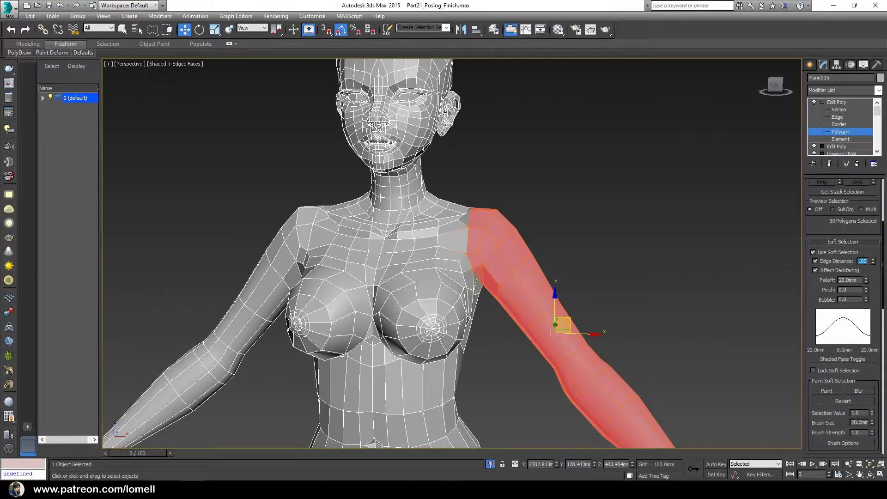
pyautogui.scroll(1, 517, 350)
pyautogui.scroll(2, 489, 296)
pyautogui.scroll(2, 508, 277)
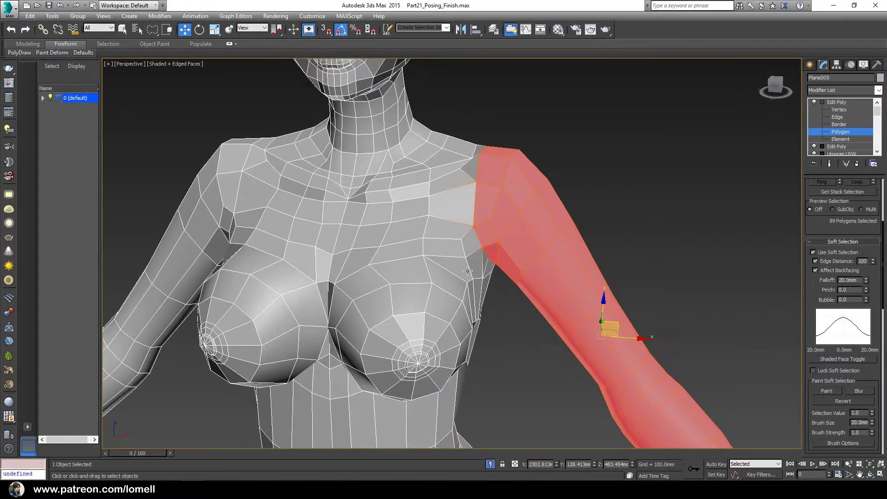
pyautogui.scroll(1, 572, 244)
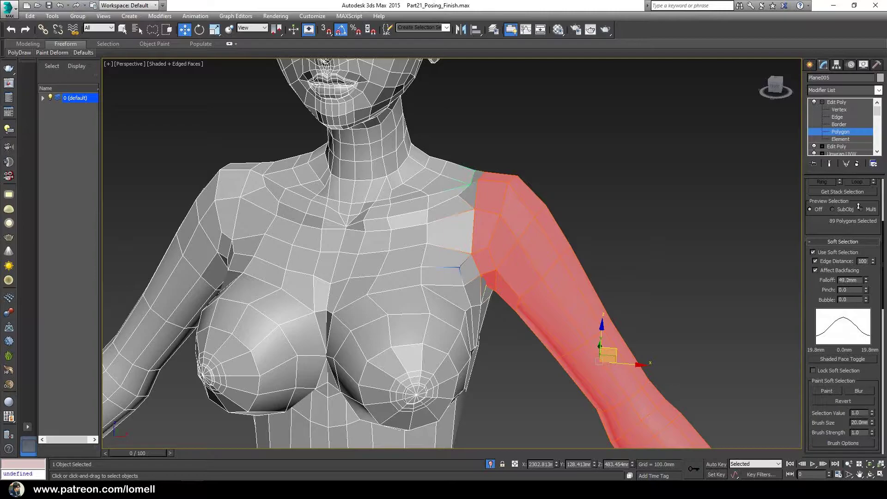
pyautogui.keyDown('alt'); pyautogui.moveTo(415, 220); pyautogui.dragTo(412, 252, button='middle'); pyautogui.keyUp('alt')
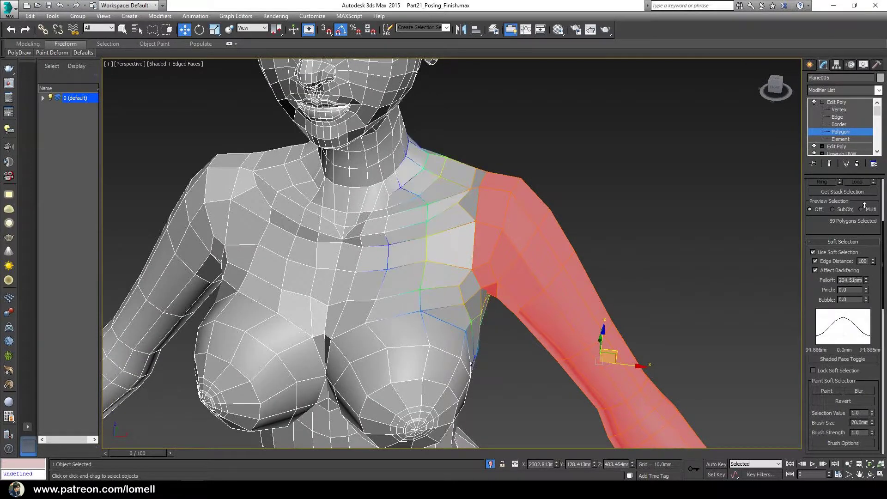
# Step: Widen the falloff to about 219.7mm, test-raise the arm, then undo the raise
pyautogui.moveTo(602, 283)
pyautogui.keyDown('alt'); pyautogui.mouseDown(button='middle')
pyautogui.moveTo(596, 340)
pyautogui.moveTo(590, 326)
pyautogui.mouseUp(button='middle'); pyautogui.keyUp('alt')
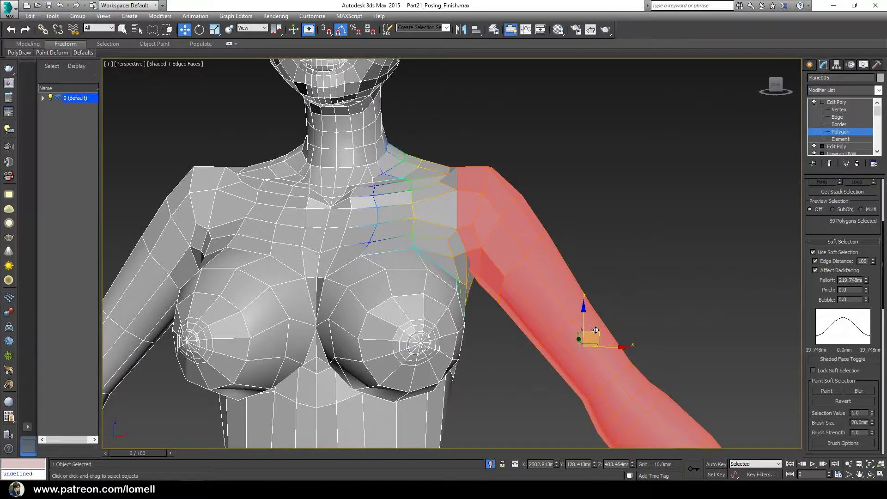
pyautogui.moveTo(596, 330); pyautogui.dragTo(574, 295)
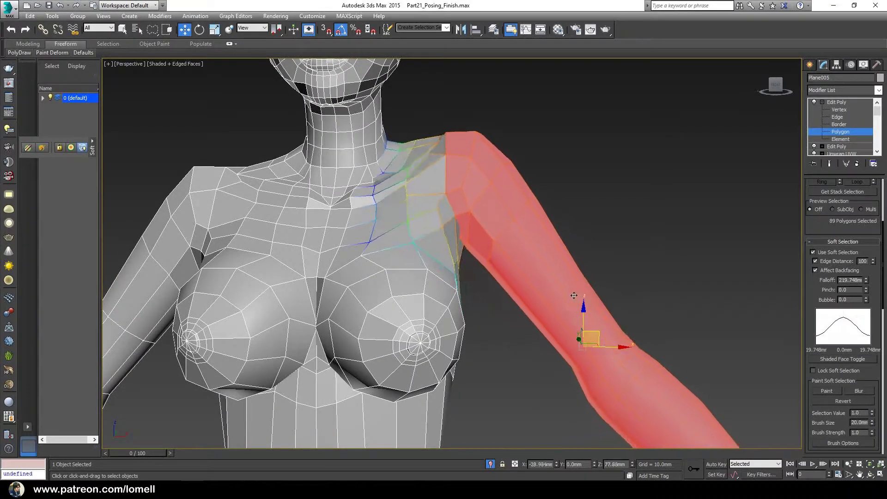
pyautogui.hotkey('ctrl', 'z')
pyautogui.hotkey('ctrl', 'y')
pyautogui.hotkey('ctrl', 'z')
# Step: Rotate the arm polygons down toward the torso, undoing one stray adjustment
pyautogui.scroll(-5, 517, 318)
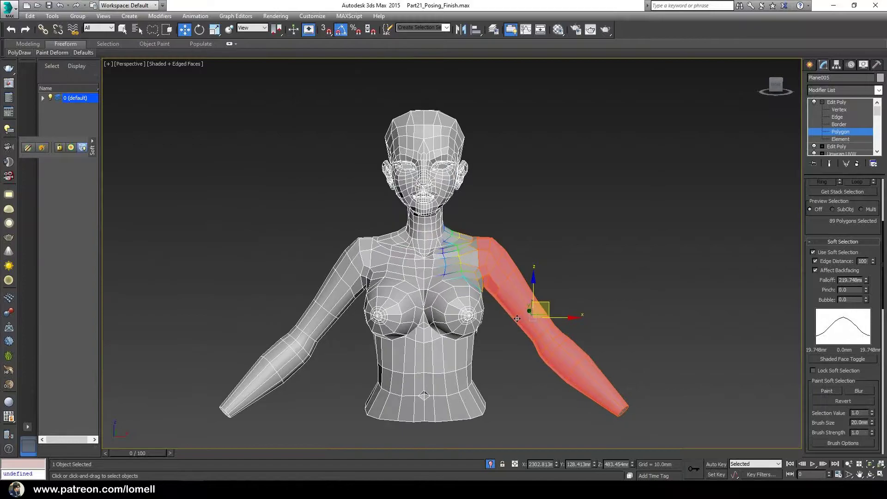
pyautogui.keyDown('alt'); pyautogui.moveTo(517, 318); pyautogui.dragTo(536, 296, button='middle'); pyautogui.keyUp('alt')
pyautogui.press('e')
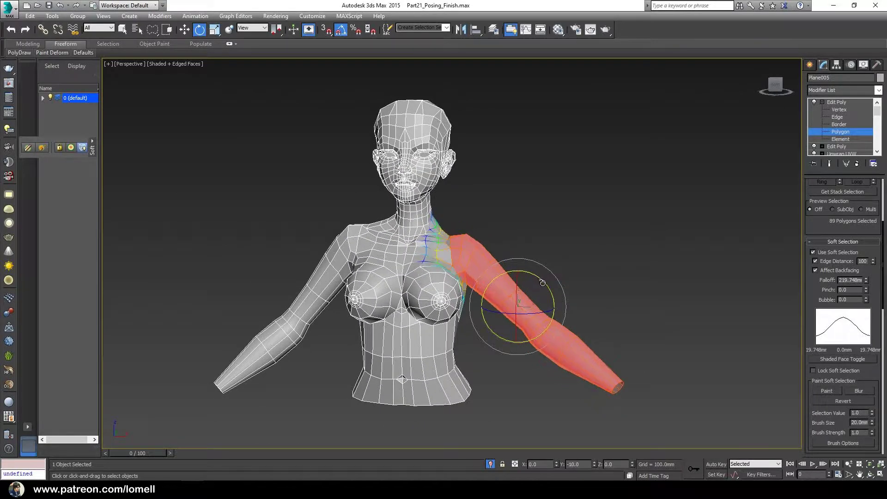
pyautogui.moveTo(543, 283); pyautogui.dragTo(532, 290)
pyautogui.press('w')
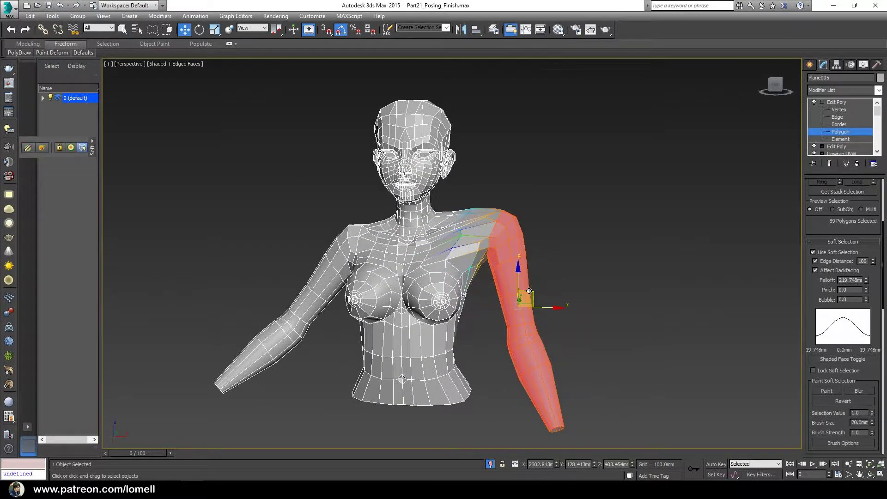
pyautogui.hotkey('ctrl', 'z')
pyautogui.moveTo(481, 297)
pyautogui.keyDown('alt'); pyautogui.mouseDown(button='middle')
pyautogui.moveTo(552, 311)
pyautogui.moveTo(535, 296)
pyautogui.mouseUp(button='middle'); pyautogui.keyUp('alt')
pyautogui.press('e')
pyautogui.moveTo(535, 295); pyautogui.dragTo(510, 320)
pyautogui.press('w')
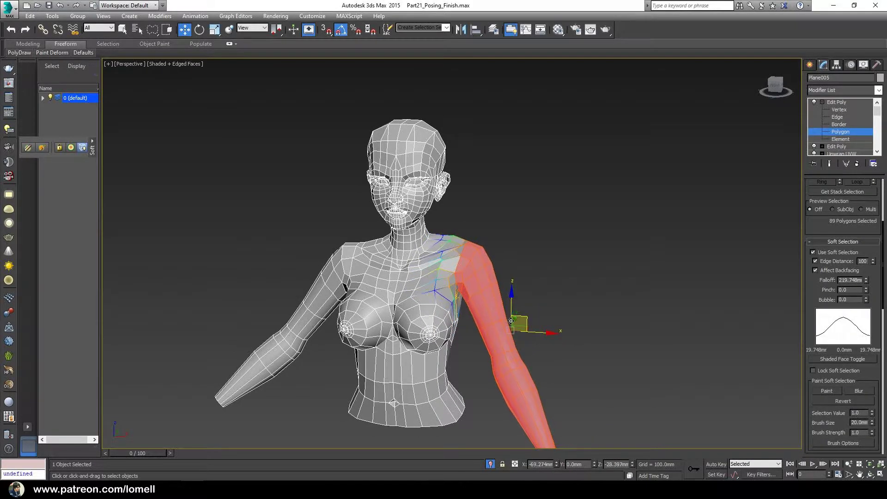
# Step: Raise the falloff to about 276.9mm, move the arm in, and select 10 forearm polygons
pyautogui.keyDown('alt'); pyautogui.moveTo(510, 320); pyautogui.dragTo(780, 295, button='middle'); pyautogui.keyUp('alt')
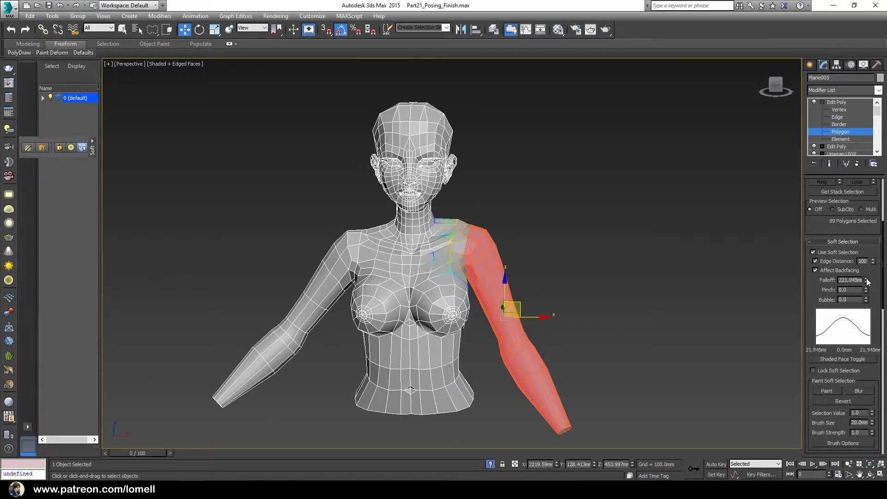
pyautogui.moveTo(867, 281); pyautogui.dragTo(863, 264)
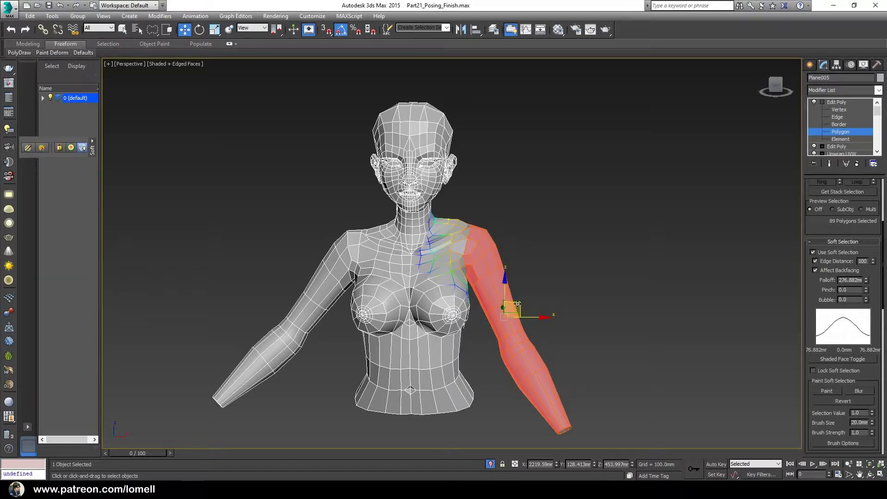
pyautogui.moveTo(517, 304)
pyautogui.mouseDown()
pyautogui.moveTo(509, 301)
pyautogui.moveTo(522, 291)
pyautogui.moveTo(493, 302)
pyautogui.mouseUp()
pyautogui.press('e')
pyautogui.press('w')
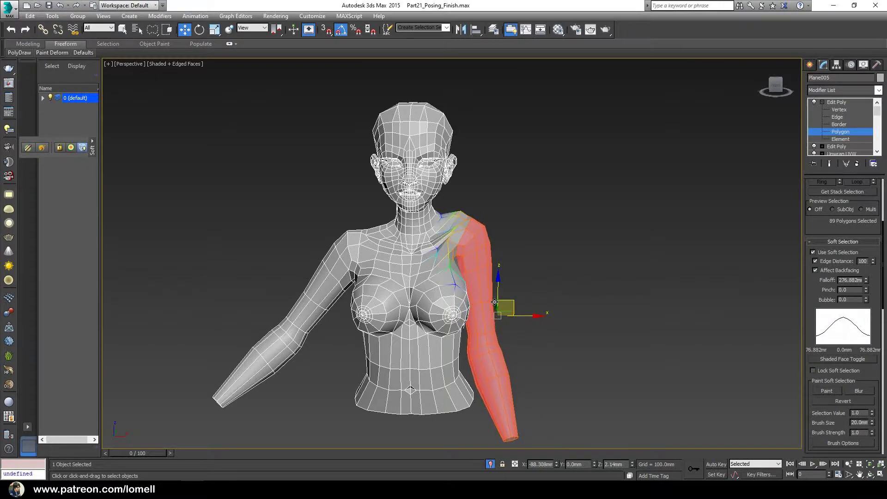
pyautogui.moveTo(495, 331)
pyautogui.keyDown('alt'); pyautogui.mouseDown(button='middle')
pyautogui.moveTo(392, 332)
pyautogui.moveTo(487, 331)
pyautogui.moveTo(482, 305)
pyautogui.moveTo(557, 370)
pyautogui.mouseUp(button='middle'); pyautogui.keyUp('alt')
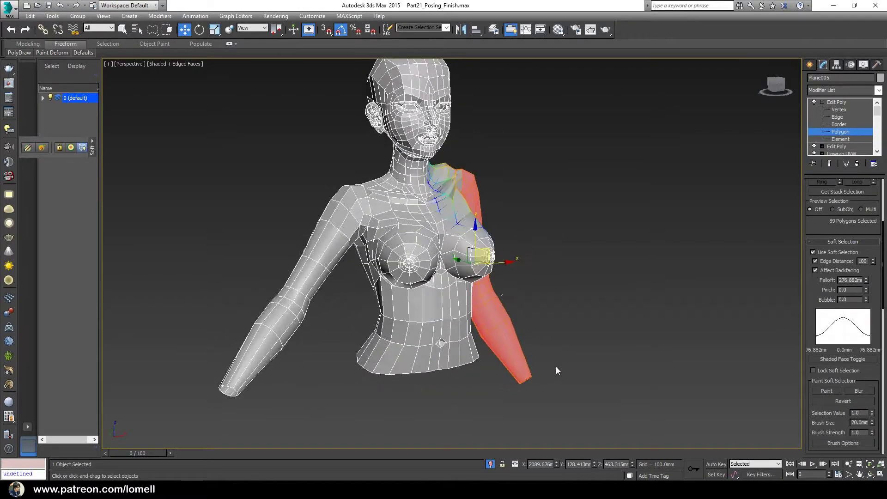
pyautogui.click(503, 343)
pyautogui.keyDown('alt'); pyautogui.moveTo(503, 343); pyautogui.dragTo(548, 366, button='middle'); pyautogui.keyUp('alt')
# Step: Grow the forearm selection and rotate it about 90° so it points forward, roughly horizontal
pyautogui.scroll(3, 814, 289)
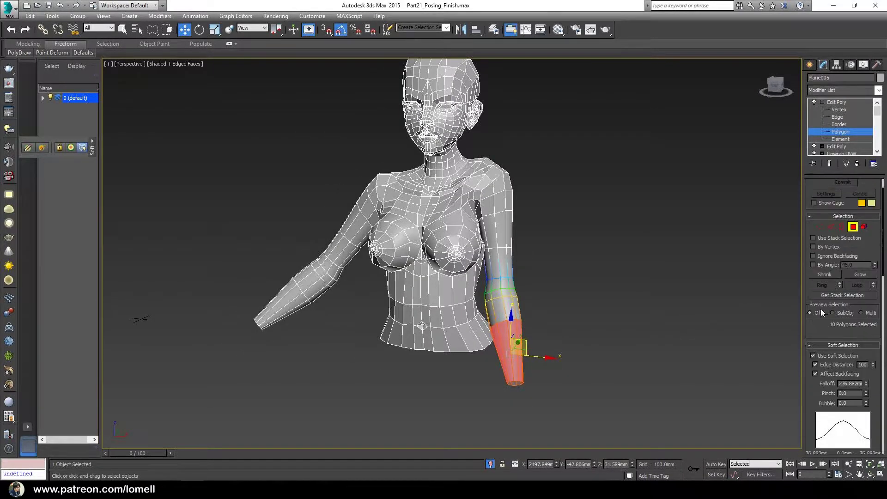
pyautogui.click(861, 275)
pyautogui.keyDown('alt'); pyautogui.moveTo(499, 332); pyautogui.dragTo(511, 325, button='middle'); pyautogui.keyUp('alt')
pyautogui.press('e')
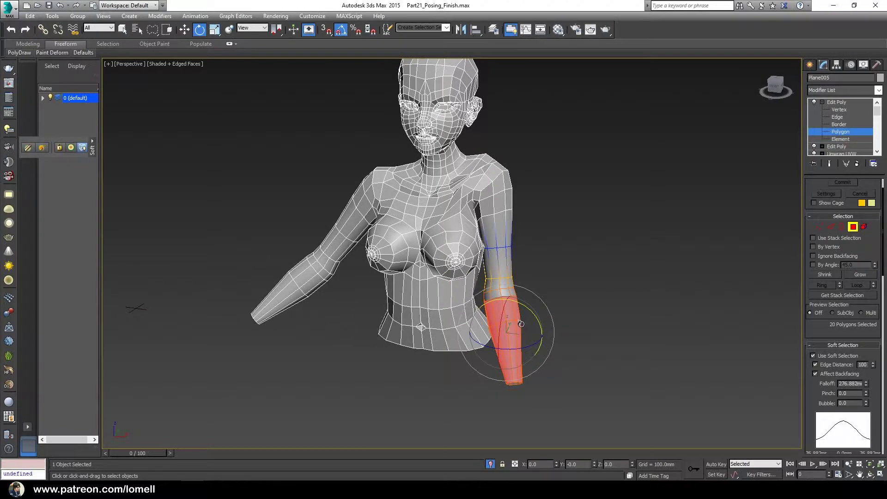
pyautogui.moveTo(511, 325); pyautogui.dragTo(513, 336)
pyautogui.keyDown('alt'); pyautogui.moveTo(512, 336); pyautogui.dragTo(525, 344, button='middle'); pyautogui.keyUp('alt')
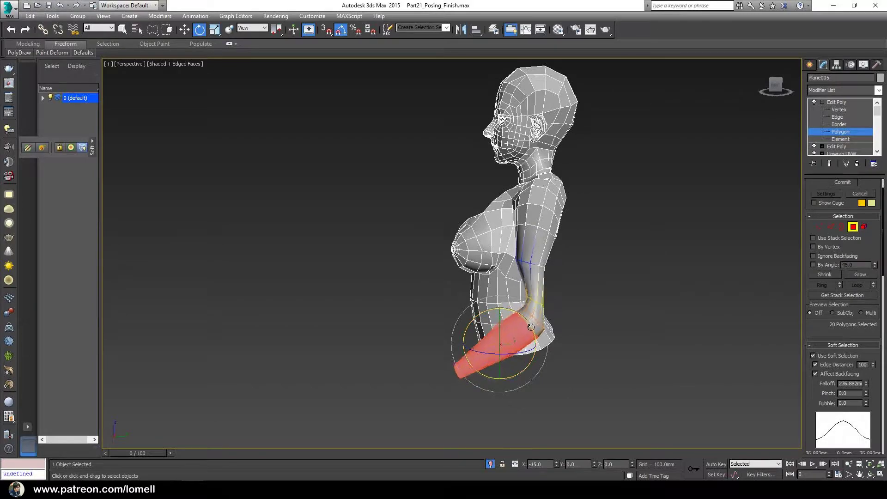
pyautogui.moveTo(524, 344)
pyautogui.mouseDown()
pyautogui.moveTo(536, 341)
pyautogui.moveTo(523, 341)
pyautogui.mouseUp()
pyautogui.moveTo(517, 349)
pyautogui.keyDown('alt'); pyautogui.mouseDown(button='middle')
pyautogui.moveTo(556, 350)
pyautogui.moveTo(464, 239)
pyautogui.mouseUp(button='middle'); pyautogui.keyUp('alt')
# Step: Using the Screen reference coordinate system, move the forearm up and inward in front of the body
pyautogui.press('w')
pyautogui.click(250, 28)
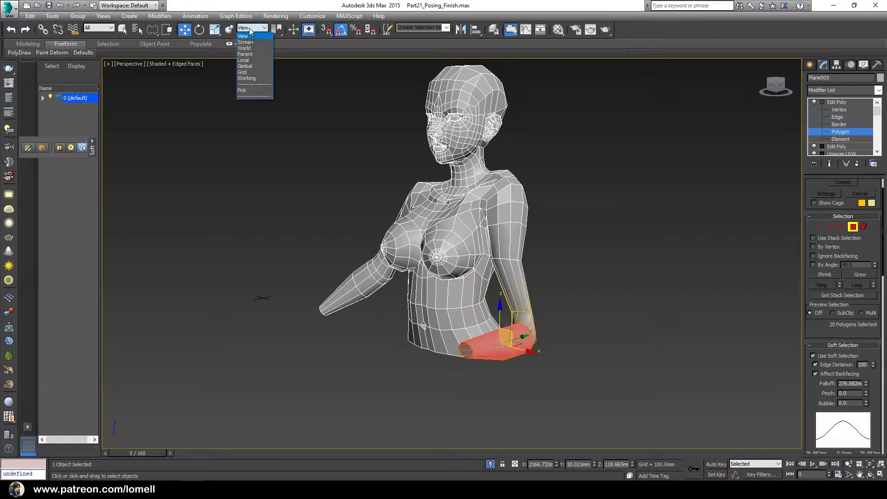
pyautogui.click(247, 42)
pyautogui.keyDown('alt'); pyautogui.moveTo(505, 340); pyautogui.dragTo(515, 331, button='middle'); pyautogui.keyUp('alt')
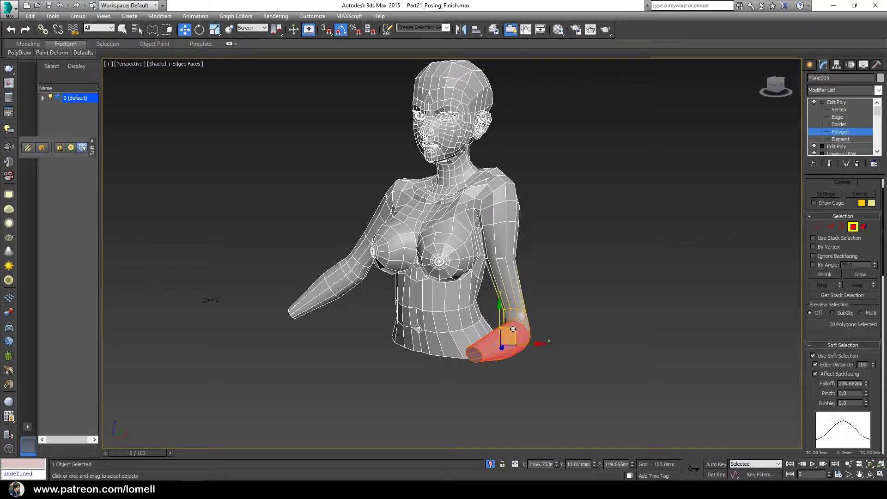
pyautogui.moveTo(513, 329)
pyautogui.mouseDown()
pyautogui.moveTo(471, 294)
pyautogui.moveTo(442, 327)
pyautogui.mouseUp()
pyautogui.press('e')
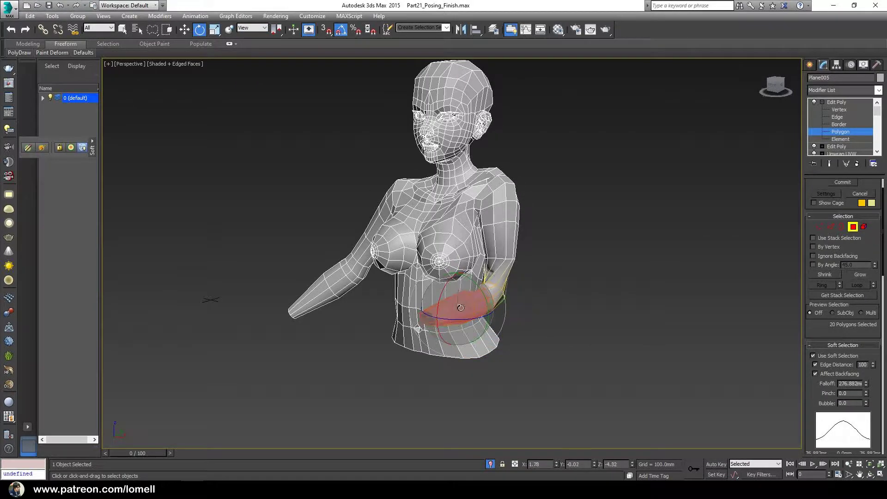
pyautogui.moveTo(443, 327)
pyautogui.keyDown('alt'); pyautogui.mouseDown(button='middle')
pyautogui.moveTo(462, 331)
pyautogui.moveTo(430, 342)
pyautogui.moveTo(416, 324)
pyautogui.mouseUp(button='middle'); pyautogui.keyUp('alt')
pyautogui.scroll(3, 461, 331)
pyautogui.scroll(1, 414, 353)
pyautogui.press('w')
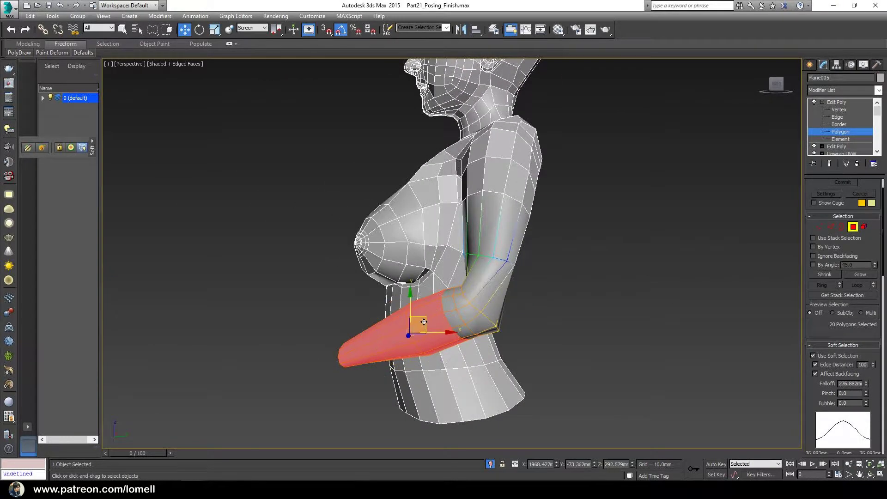
pyautogui.moveTo(419, 321); pyautogui.dragTo(405, 314)
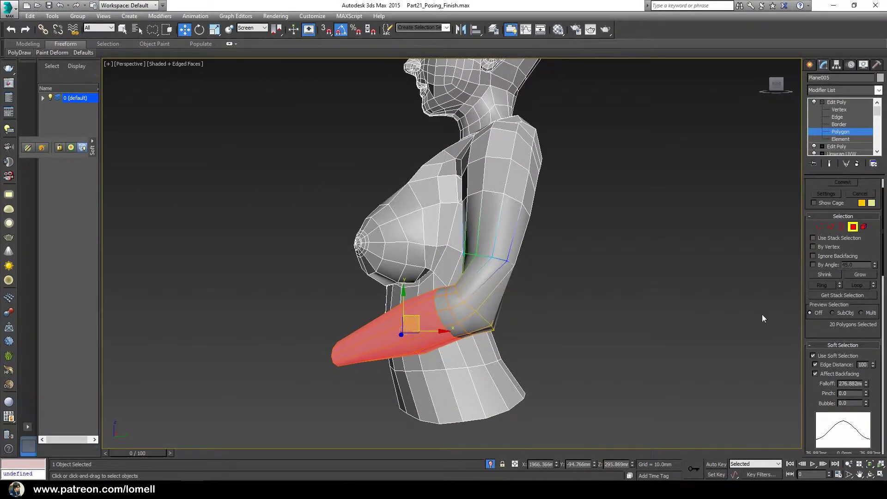
pyautogui.click(859, 276)
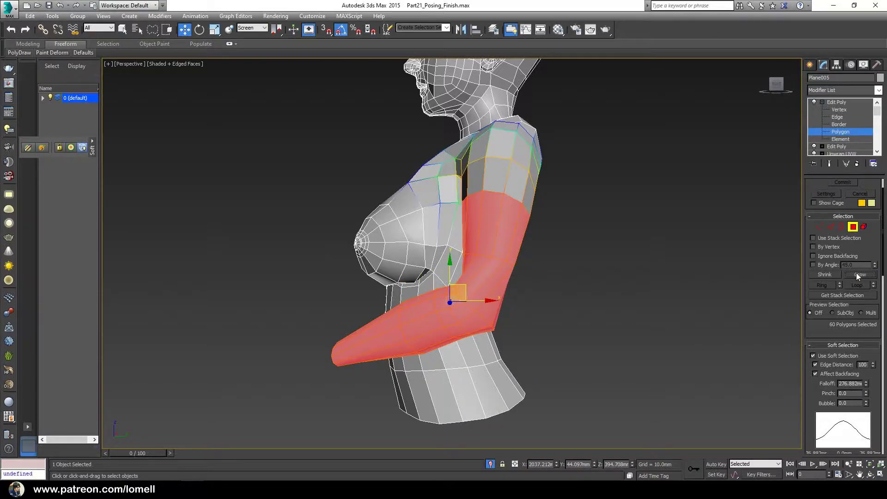
# Step: Grow the arm selection up to the shoulder and lower soft-selection falloff to 121.828mm
pyautogui.moveTo(693, 300)
pyautogui.keyDown('alt'); pyautogui.mouseDown(button='middle')
pyautogui.moveTo(544, 323)
pyautogui.moveTo(744, 315)
pyautogui.mouseUp(button='middle'); pyautogui.keyUp('alt')
pyautogui.click(861, 273)
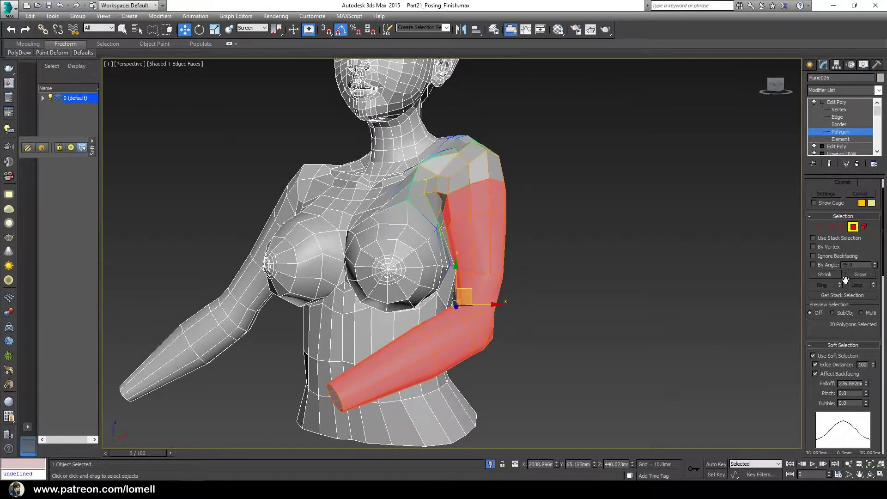
pyautogui.moveTo(469, 326)
pyautogui.keyDown('alt'); pyautogui.mouseDown(button='middle')
pyautogui.moveTo(463, 365)
pyautogui.moveTo(464, 353)
pyautogui.mouseUp(button='middle'); pyautogui.keyUp('alt')
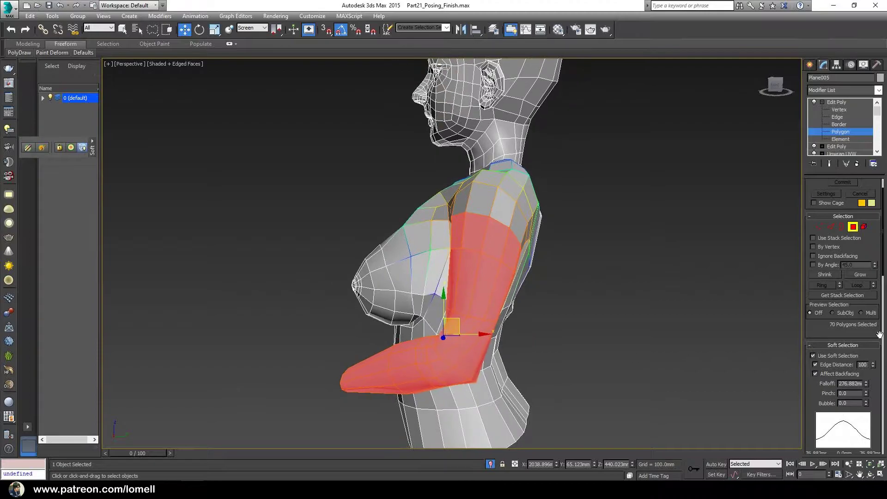
pyautogui.moveTo(865, 384); pyautogui.dragTo(870, 407)
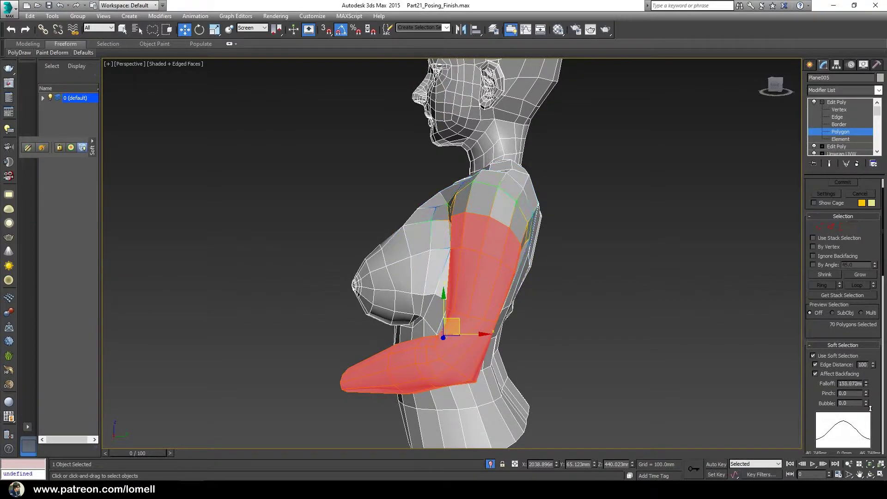
pyautogui.click(857, 274)
pyautogui.keyDown('alt'); pyautogui.moveTo(471, 296); pyautogui.dragTo(475, 308, button='middle'); pyautogui.keyUp('alt')
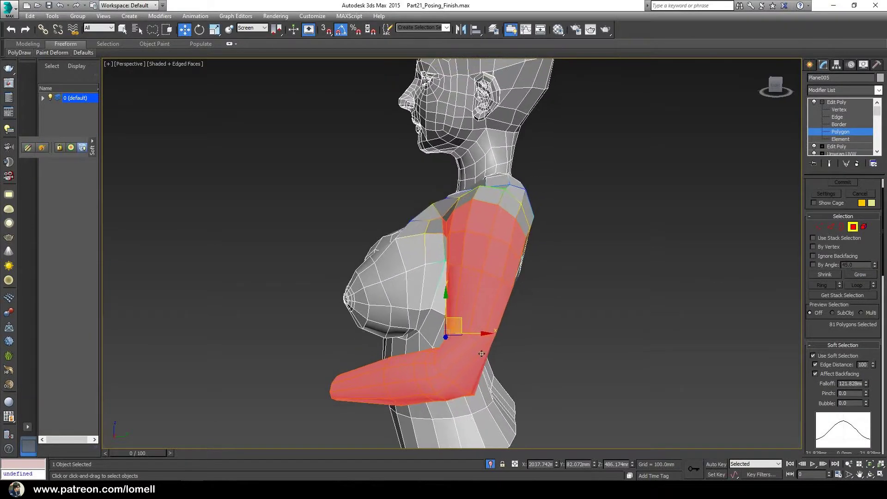
# Step: Rotate the arm about -15° inward, move it toward the chest, then shrink the selection
pyautogui.press('e')
pyautogui.moveTo(470, 308)
pyautogui.mouseDown()
pyautogui.moveTo(474, 315)
pyautogui.moveTo(416, 337)
pyautogui.mouseUp()
pyautogui.press('w')
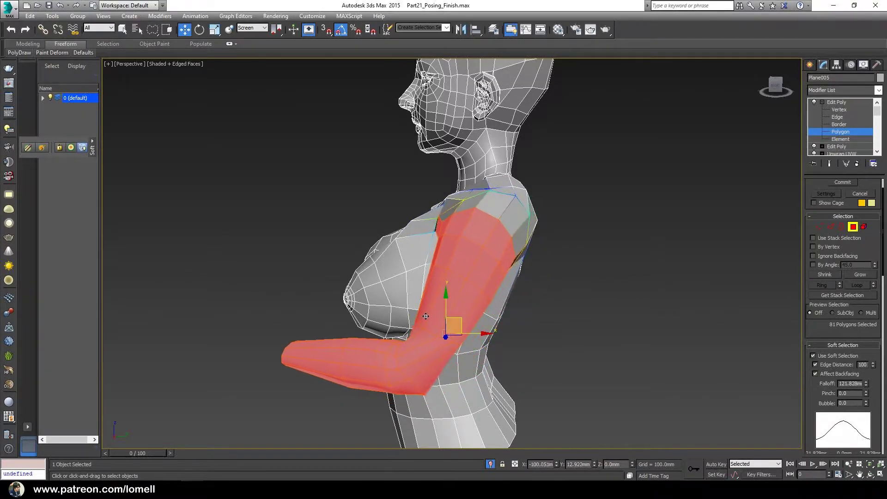
pyautogui.moveTo(415, 337)
pyautogui.keyDown('alt'); pyautogui.mouseDown(button='middle')
pyautogui.moveTo(535, 358)
pyautogui.moveTo(564, 352)
pyautogui.moveTo(479, 321)
pyautogui.moveTo(360, 308)
pyautogui.moveTo(396, 341)
pyautogui.moveTo(344, 352)
pyautogui.mouseUp(button='middle'); pyautogui.keyUp('alt')
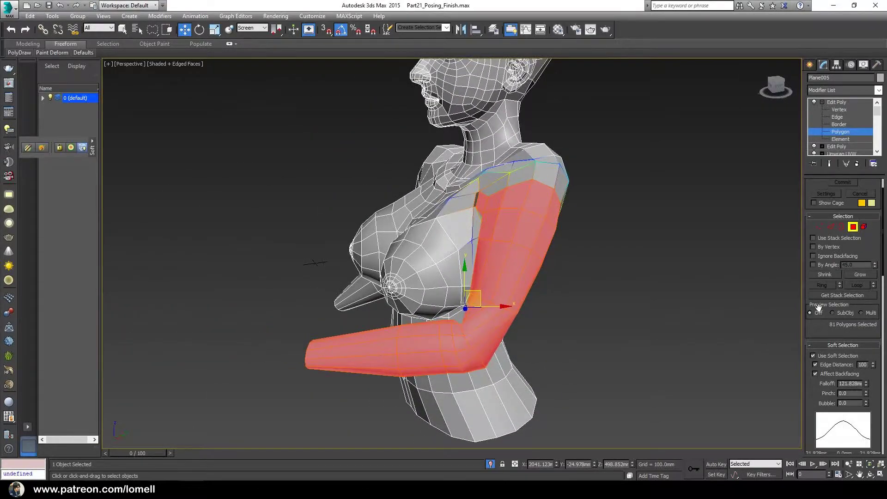
pyautogui.click(824, 275)
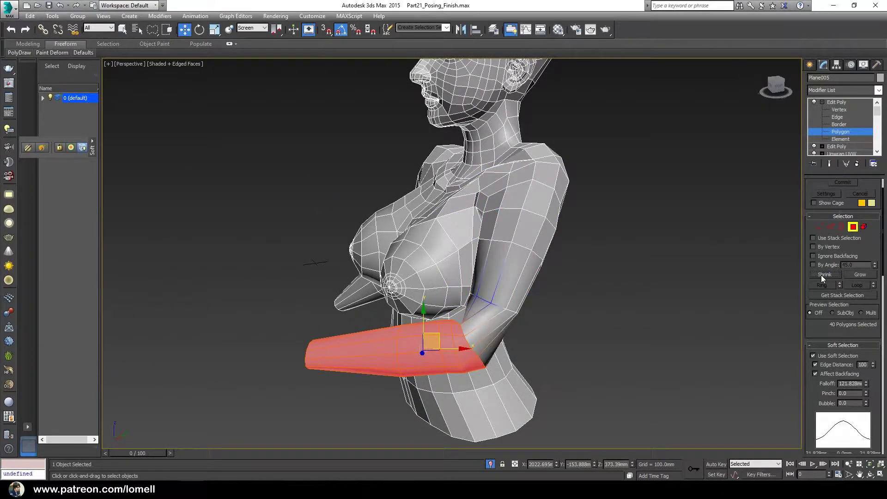
# Step: Shrink the selection further, rotate the forearm polygons downward and move them beside the torso
pyautogui.click(821, 276)
pyautogui.moveTo(530, 344)
pyautogui.keyDown('alt'); pyautogui.mouseDown(button='middle')
pyautogui.moveTo(439, 344)
pyautogui.moveTo(541, 337)
pyautogui.moveTo(451, 329)
pyautogui.mouseUp(button='middle'); pyautogui.keyUp('alt')
pyautogui.press('e')
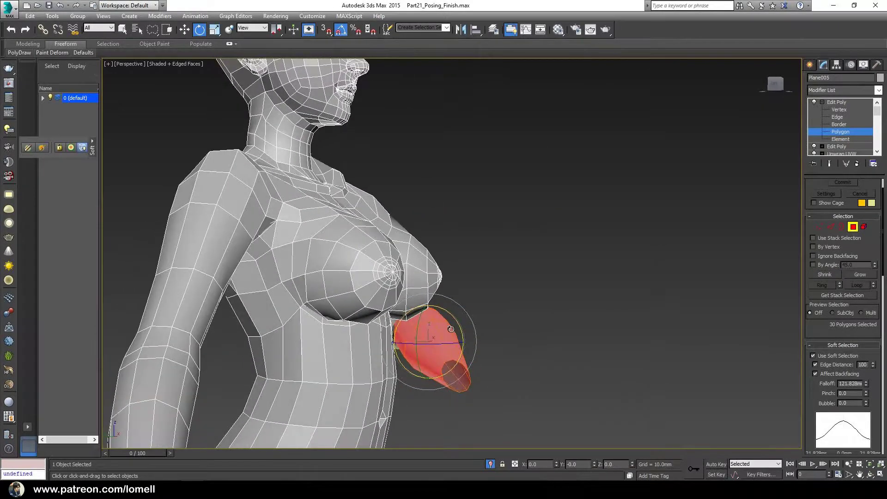
pyautogui.moveTo(451, 329); pyautogui.dragTo(443, 346)
pyautogui.press('w')
pyautogui.moveTo(443, 347)
pyautogui.keyDown('alt'); pyautogui.mouseDown(button='middle')
pyautogui.moveTo(452, 353)
pyautogui.moveTo(424, 341)
pyautogui.mouseUp(button='middle'); pyautogui.keyUp('alt')
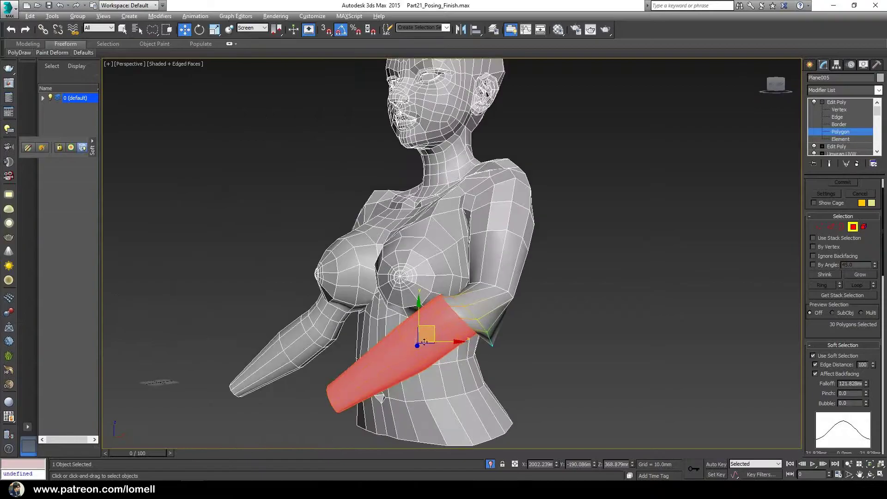
pyautogui.moveTo(429, 330); pyautogui.dragTo(430, 344)
pyautogui.moveTo(429, 344)
pyautogui.keyDown('alt'); pyautogui.mouseDown(button='middle')
pyautogui.moveTo(494, 372)
pyautogui.moveTo(454, 359)
pyautogui.mouseUp(button='middle'); pyautogui.keyUp('alt')
pyautogui.moveTo(454, 360); pyautogui.dragTo(448, 359)
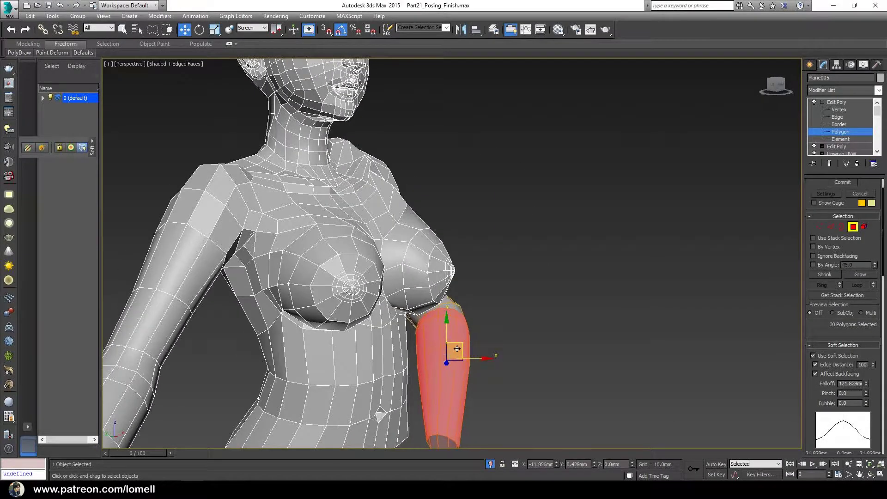
pyautogui.moveTo(449, 359)
pyautogui.keyDown('alt'); pyautogui.mouseDown(button='middle')
pyautogui.moveTo(562, 393)
pyautogui.moveTo(433, 309)
pyautogui.moveTo(359, 292)
pyautogui.moveTo(498, 313)
pyautogui.moveTo(530, 306)
pyautogui.moveTo(447, 307)
pyautogui.moveTo(438, 346)
pyautogui.moveTo(481, 348)
pyautogui.moveTo(420, 320)
pyautogui.moveTo(427, 264)
pyautogui.moveTo(522, 310)
pyautogui.mouseUp(button='middle'); pyautogui.keyUp('alt')
# Step: Select two shoulder polygons and widen the soft-selection falloff to about 232.692mm
pyautogui.scroll(2, 438, 346)
pyautogui.scroll(1, 481, 348)
pyautogui.scroll(2, 476, 327)
pyautogui.scroll(-3, 476, 327)
pyautogui.click(432, 266)
pyautogui.keyDown('ctrl'); pyautogui.click(426, 261); pyautogui.keyUp('ctrl')
pyautogui.moveTo(869, 371); pyautogui.dragTo(868, 347)
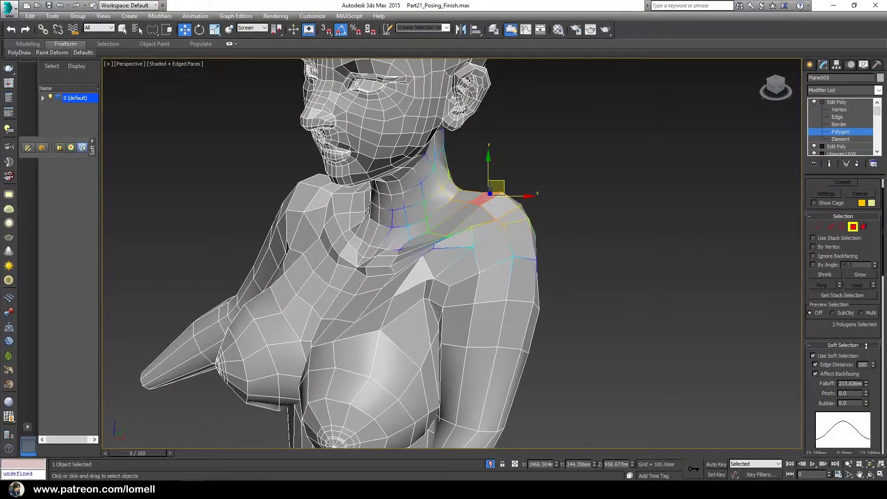
# Step: Apply Relax twice to the soft-selected neck and shoulder polygons
pyautogui.scroll(-10, 816, 370)
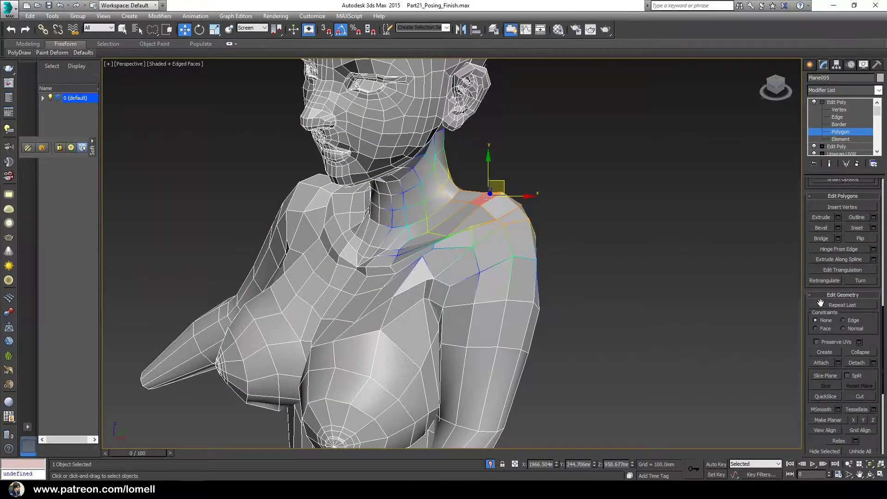
pyautogui.scroll(2, 819, 332)
pyautogui.scroll(4, 818, 332)
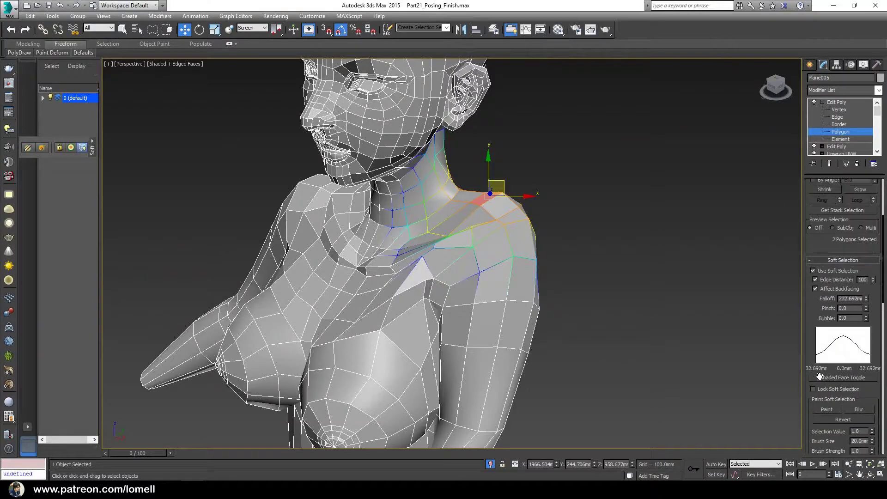
pyautogui.scroll(-5, 813, 329)
pyautogui.scroll(-1, 808, 326)
pyautogui.scroll(-2, 813, 298)
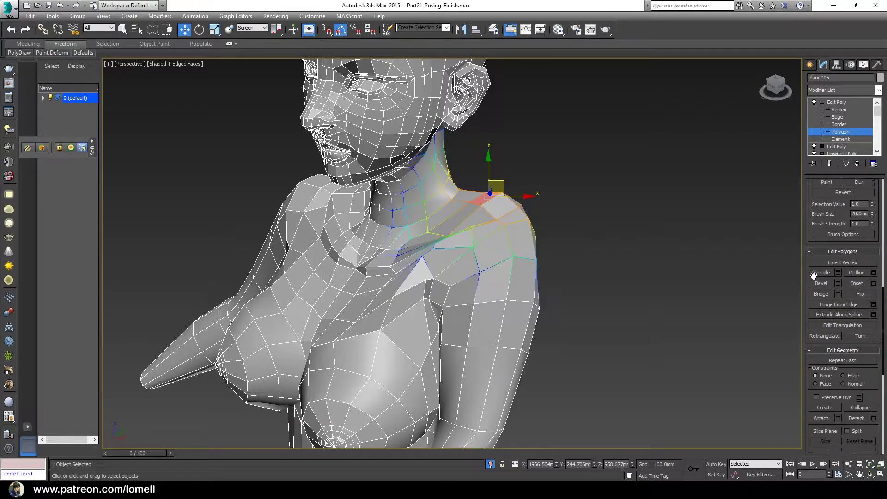
pyautogui.scroll(-2, 827, 296)
pyautogui.scroll(-2, 877, 373)
pyautogui.scroll(-2, 868, 366)
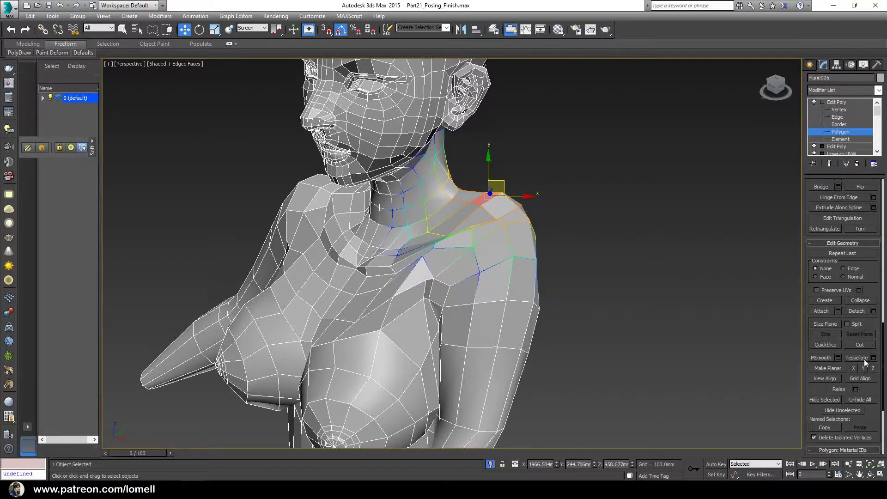
pyautogui.click(838, 389)
pyautogui.moveTo(462, 324)
pyautogui.keyDown('alt'); pyautogui.mouseDown(button='middle')
pyautogui.moveTo(532, 325)
pyautogui.moveTo(467, 326)
pyautogui.mouseUp(button='middle'); pyautogui.keyUp('alt')
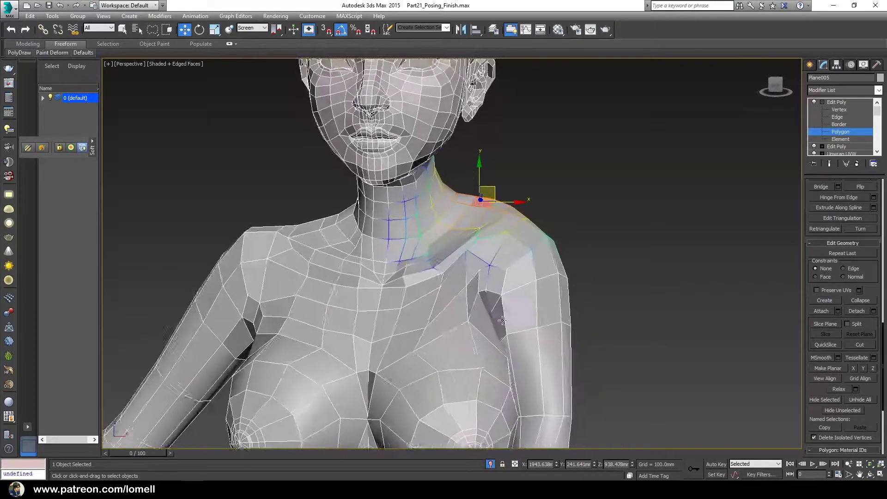
pyautogui.click(839, 389)
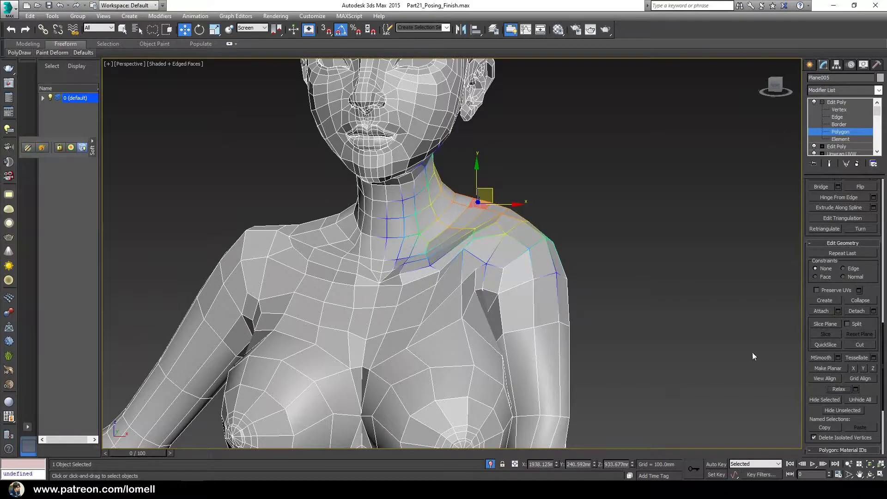
pyautogui.keyDown('alt'); pyautogui.moveTo(752, 355); pyautogui.dragTo(202, 190, button='middle'); pyautogui.keyUp('alt')
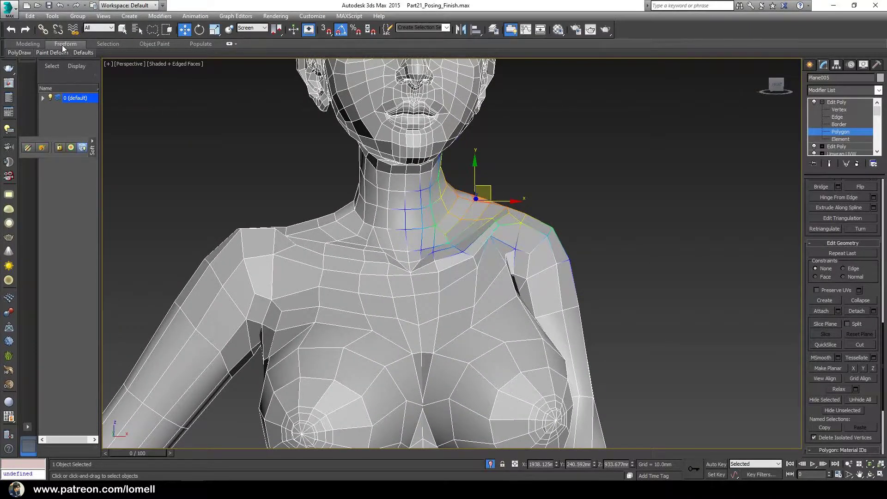
# Step: With the Freeform Shift brush, pull the shoulder contour down and push its vertices inward
pyautogui.doubleClick(64, 45)
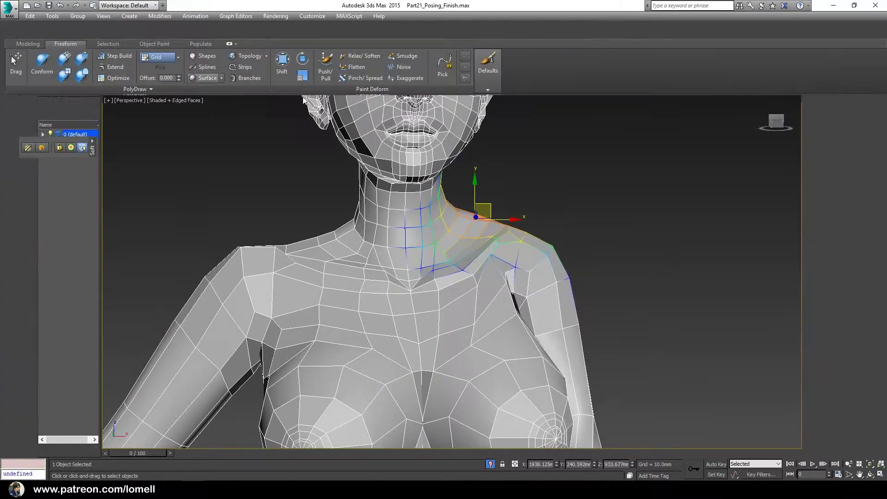
pyautogui.click(281, 72)
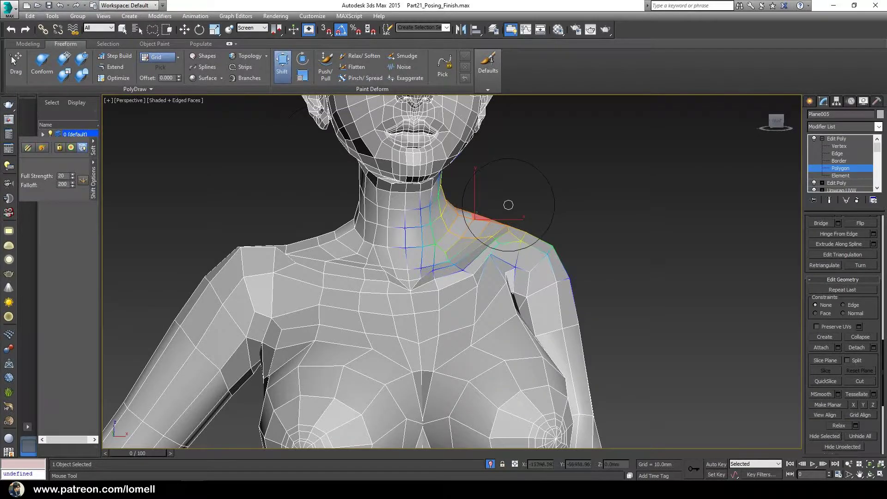
pyautogui.moveTo(475, 215); pyautogui.dragTo(472, 229)
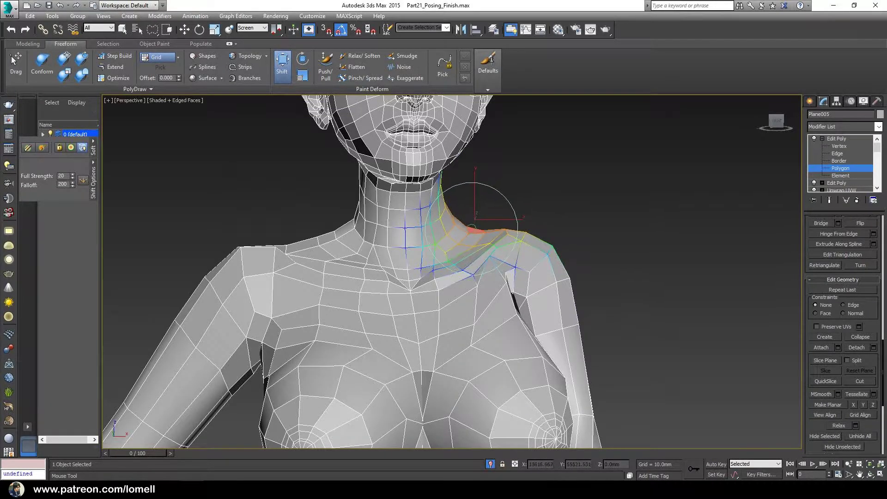
pyautogui.moveTo(465, 226)
pyautogui.keyDown('alt'); pyautogui.mouseDown(button='middle')
pyautogui.moveTo(485, 267)
pyautogui.moveTo(366, 247)
pyautogui.moveTo(394, 250)
pyautogui.moveTo(376, 272)
pyautogui.moveTo(382, 248)
pyautogui.moveTo(375, 287)
pyautogui.moveTo(465, 314)
pyautogui.moveTo(467, 270)
pyautogui.mouseUp(button='middle'); pyautogui.keyUp('alt')
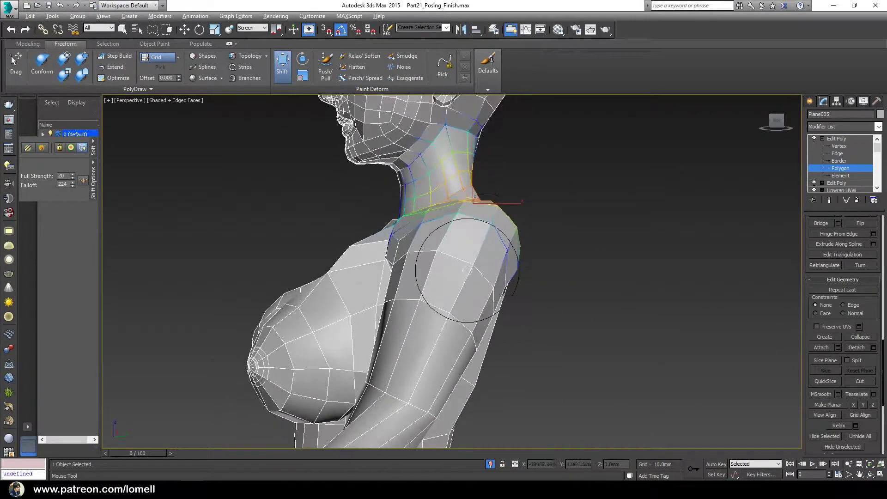
pyautogui.moveTo(521, 225); pyautogui.dragTo(505, 223)
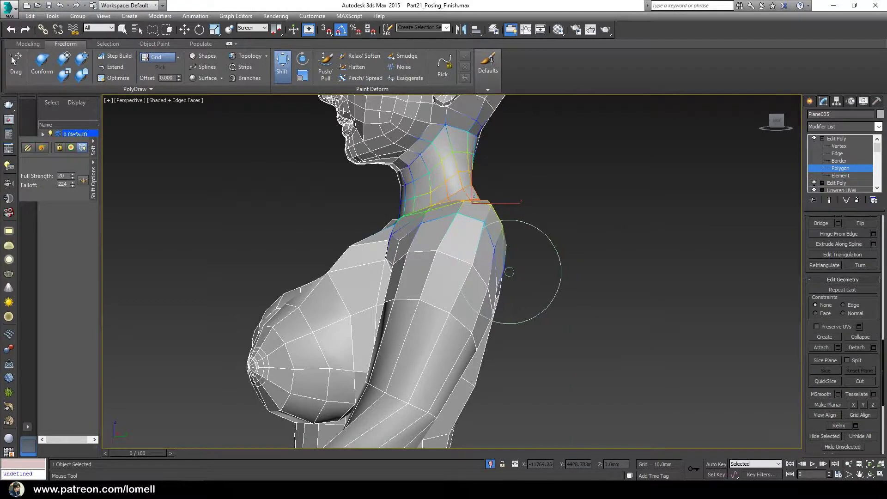
# Step: Brush the shoulder and upper back lower and tuck the protruding chest flap into the shoulder
pyautogui.moveTo(521, 271)
pyautogui.keyDown('alt'); pyautogui.mouseDown(button='middle')
pyautogui.moveTo(526, 324)
pyautogui.moveTo(520, 300)
pyautogui.moveTo(557, 222)
pyautogui.moveTo(485, 210)
pyautogui.mouseUp(button='middle'); pyautogui.keyUp('alt')
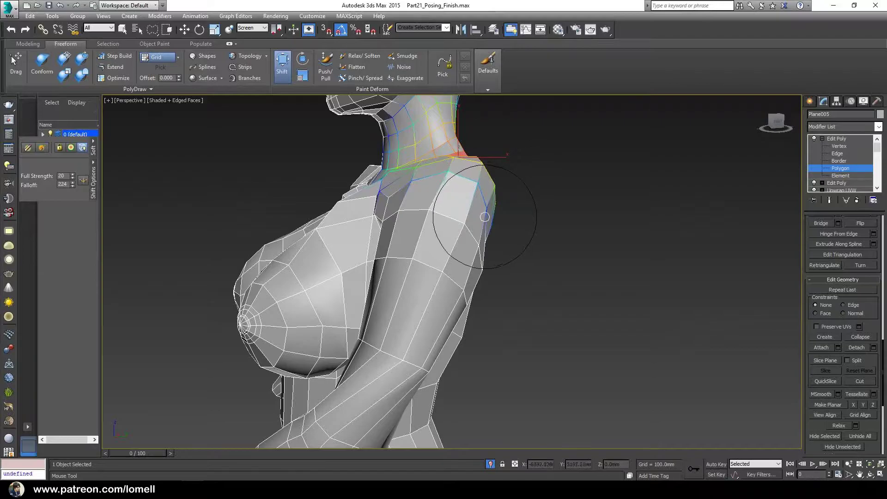
pyautogui.moveTo(490, 214)
pyautogui.keyDown('alt'); pyautogui.mouseDown(button='middle')
pyautogui.moveTo(463, 283)
pyautogui.moveTo(451, 283)
pyautogui.moveTo(467, 277)
pyautogui.moveTo(407, 238)
pyautogui.mouseUp(button='middle'); pyautogui.keyUp('alt')
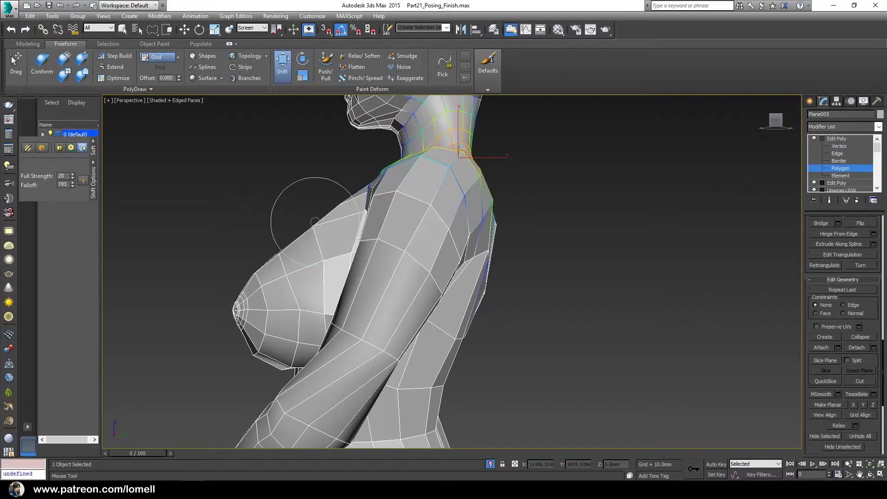
pyautogui.moveTo(315, 221)
pyautogui.keyDown('alt'); pyautogui.mouseDown(button='middle')
pyautogui.moveTo(347, 277)
pyautogui.moveTo(376, 214)
pyautogui.moveTo(455, 214)
pyautogui.moveTo(487, 182)
pyautogui.mouseUp(button='middle'); pyautogui.keyUp('alt')
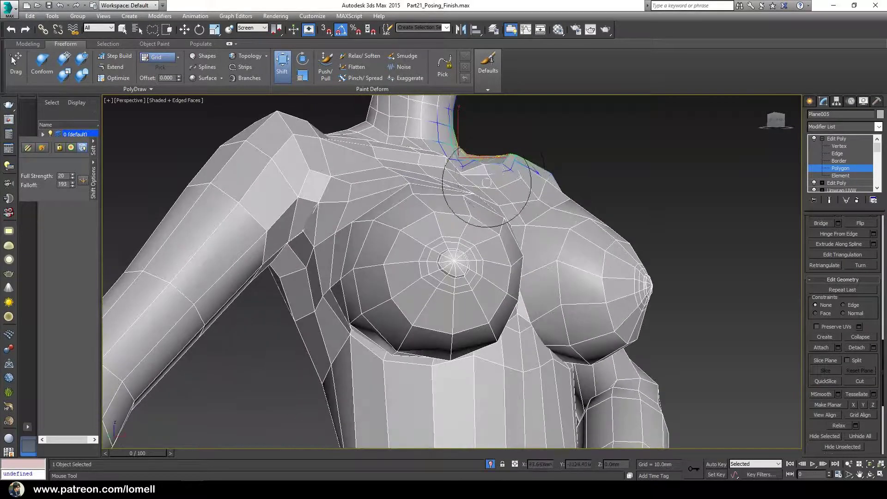
pyautogui.scroll(-3, 489, 236)
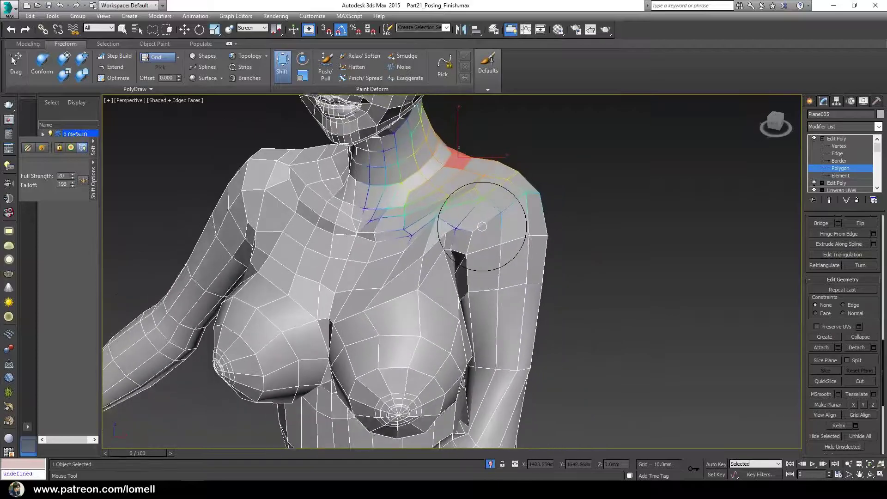
pyautogui.moveTo(489, 236)
pyautogui.keyDown('alt'); pyautogui.mouseDown(button='middle')
pyautogui.moveTo(499, 231)
pyautogui.moveTo(422, 241)
pyautogui.moveTo(431, 291)
pyautogui.moveTo(385, 306)
pyautogui.moveTo(297, 280)
pyautogui.mouseUp(button='middle'); pyautogui.keyUp('alt')
pyautogui.scroll(4, 450, 245)
pyautogui.scroll(-3, 450, 245)
pyautogui.scroll(-2, 431, 291)
pyautogui.scroll(3, 385, 307)
pyautogui.scroll(-2, 384, 307)
pyautogui.scroll(2, 297, 280)
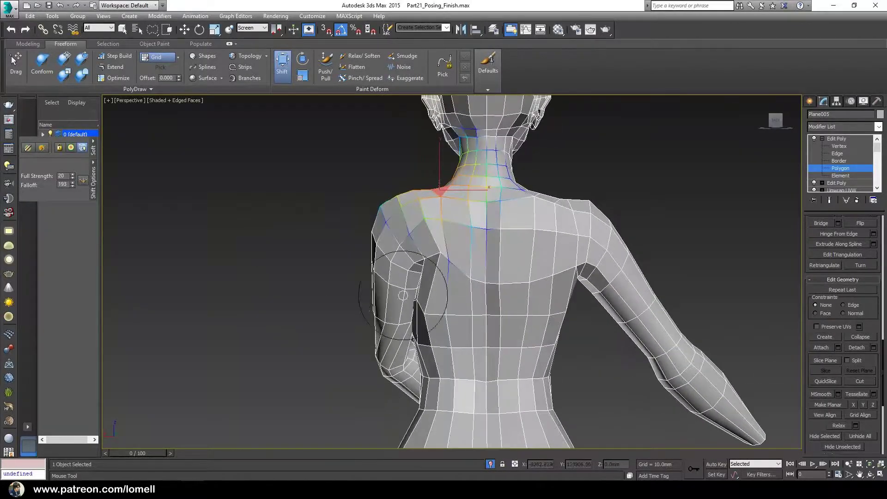
pyautogui.scroll(3, 444, 250)
pyautogui.scroll(2, 442, 234)
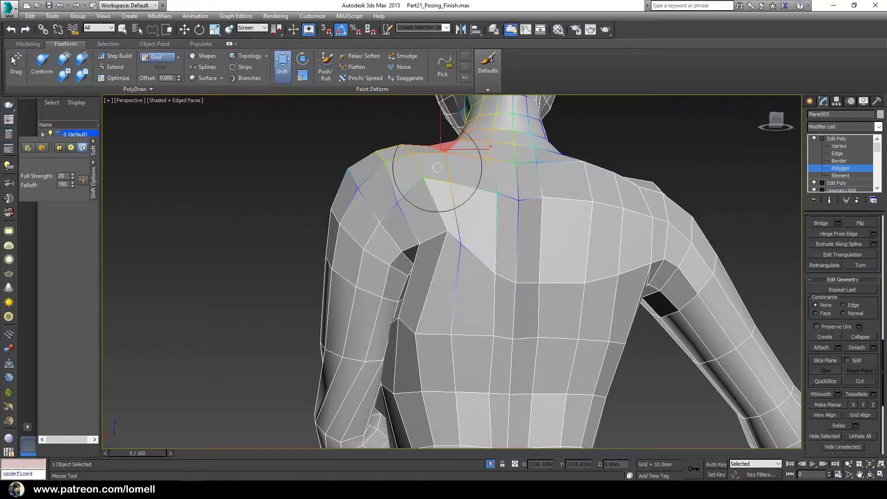
pyautogui.keyDown('alt'); pyautogui.moveTo(653, 257); pyautogui.dragTo(485, 228, button='middle'); pyautogui.keyUp('alt')
pyautogui.scroll(2, 490, 227)
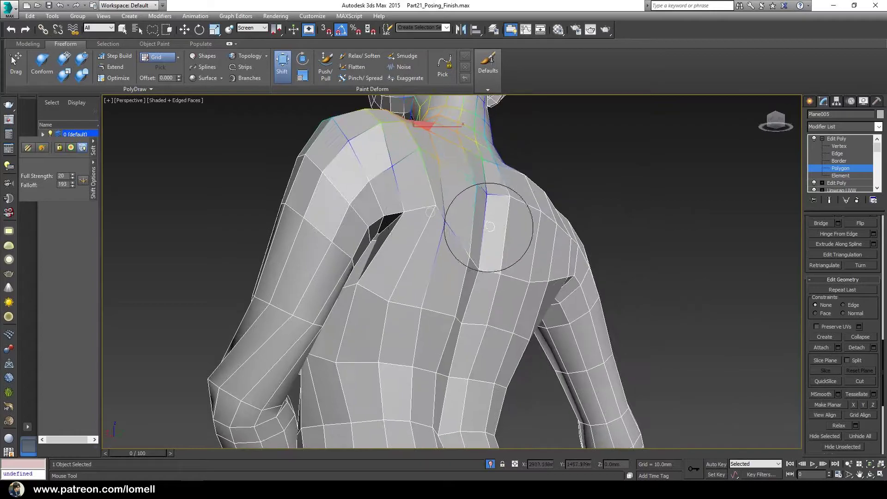
pyautogui.moveTo(393, 203)
pyautogui.keyDown('alt'); pyautogui.mouseDown(button='middle')
pyautogui.moveTo(372, 238)
pyautogui.moveTo(415, 254)
pyautogui.moveTo(472, 222)
pyautogui.moveTo(397, 254)
pyautogui.moveTo(301, 136)
pyautogui.moveTo(366, 267)
pyautogui.moveTo(284, 84)
pyautogui.mouseUp(button='middle'); pyautogui.keyUp('alt')
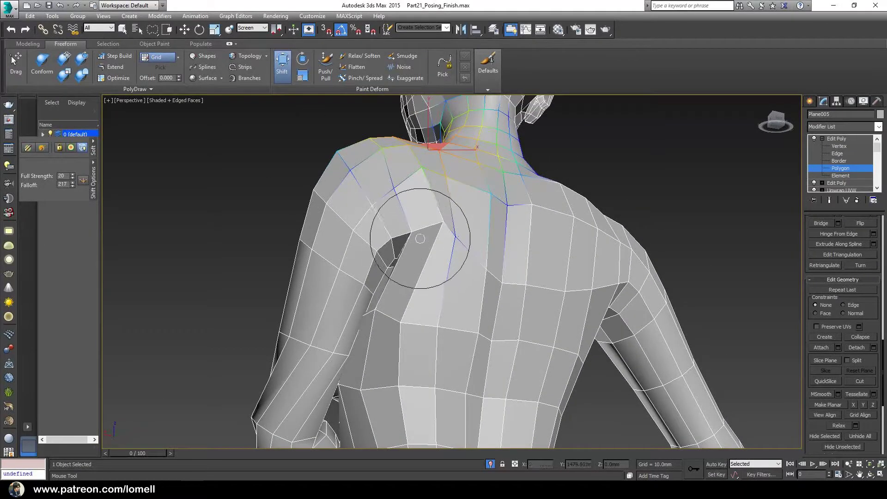
pyautogui.moveTo(416, 247); pyautogui.dragTo(277, 309)
pyautogui.moveTo(277, 310)
pyautogui.keyDown('alt'); pyautogui.mouseDown(button='middle')
pyautogui.moveTo(434, 351)
pyautogui.moveTo(427, 329)
pyautogui.mouseUp(button='middle'); pyautogui.keyUp('alt')
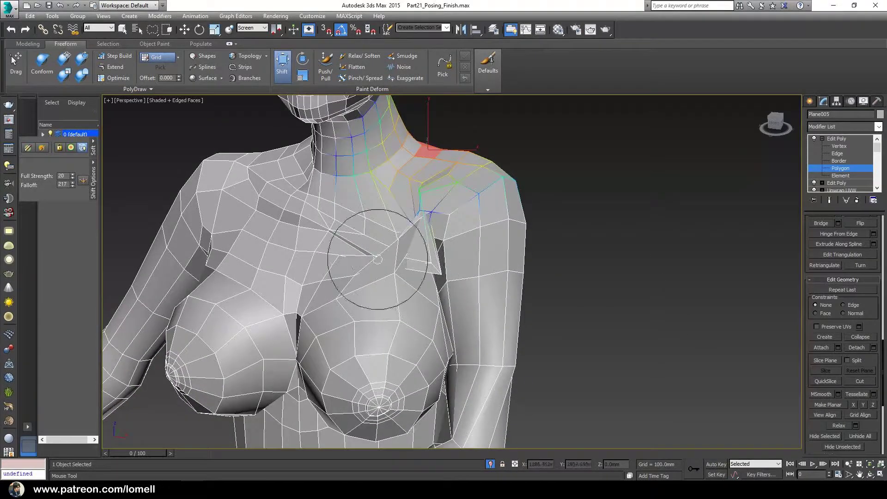
pyautogui.moveTo(396, 257); pyautogui.dragTo(402, 209)
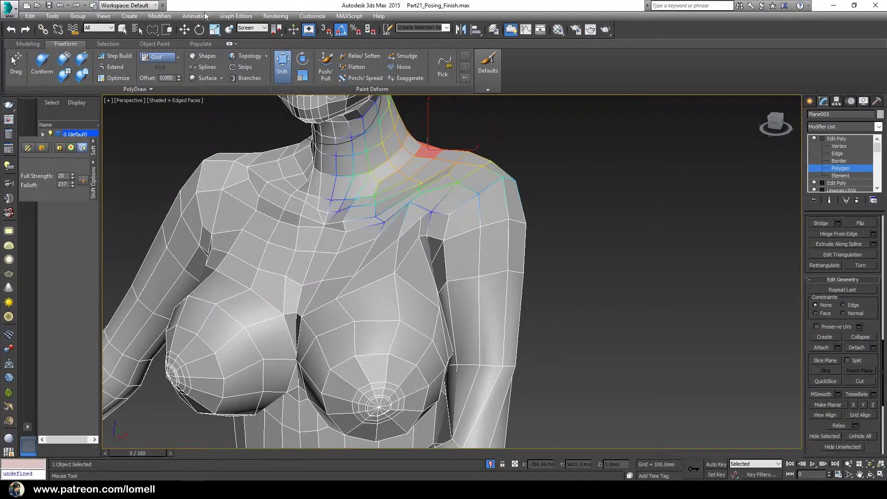
pyautogui.click(185, 30)
# Step: Select a shoulder-blade vertex on the back and move it slightly
pyautogui.keyDown('alt'); pyautogui.moveTo(517, 200); pyautogui.dragTo(434, 238, button='middle'); pyautogui.keyUp('alt')
pyautogui.press('1')
pyautogui.click(437, 233)
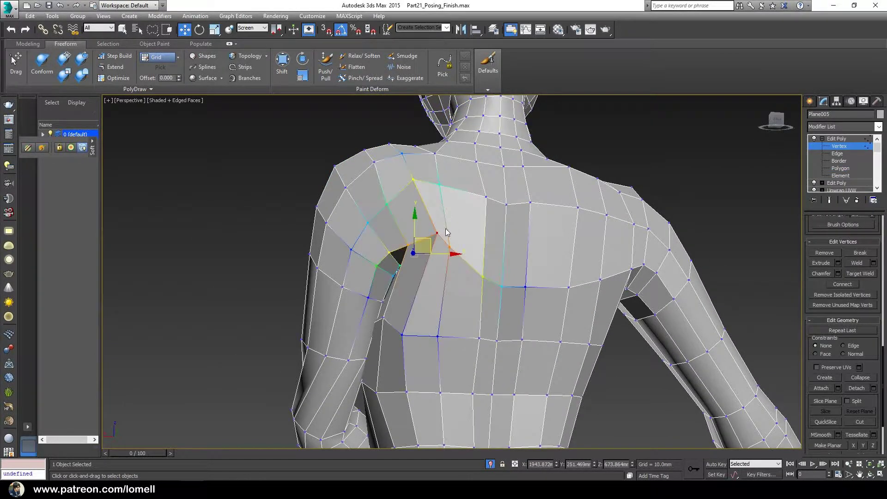
pyautogui.moveTo(429, 242); pyautogui.dragTo(418, 238)
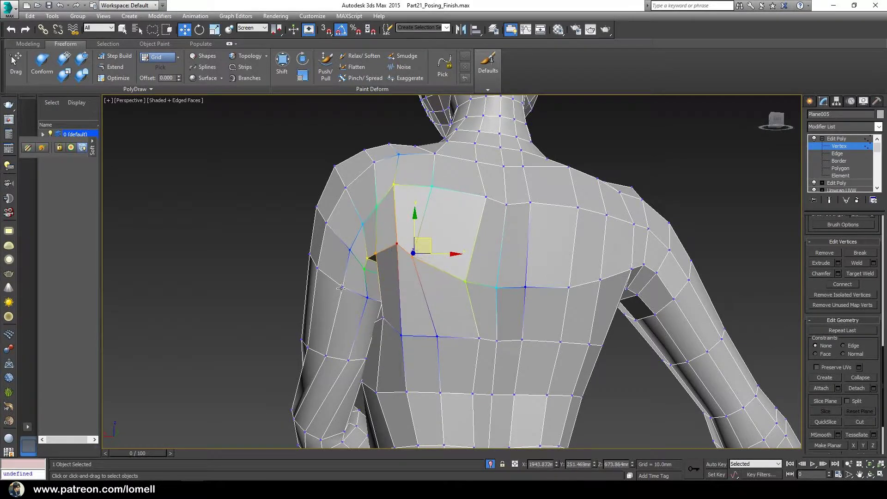
pyautogui.keyDown('alt'); pyautogui.moveTo(388, 246); pyautogui.dragTo(367, 272, button='middle'); pyautogui.keyUp('alt')
pyautogui.scroll(3, 368, 271)
pyautogui.scroll(2, 373, 277)
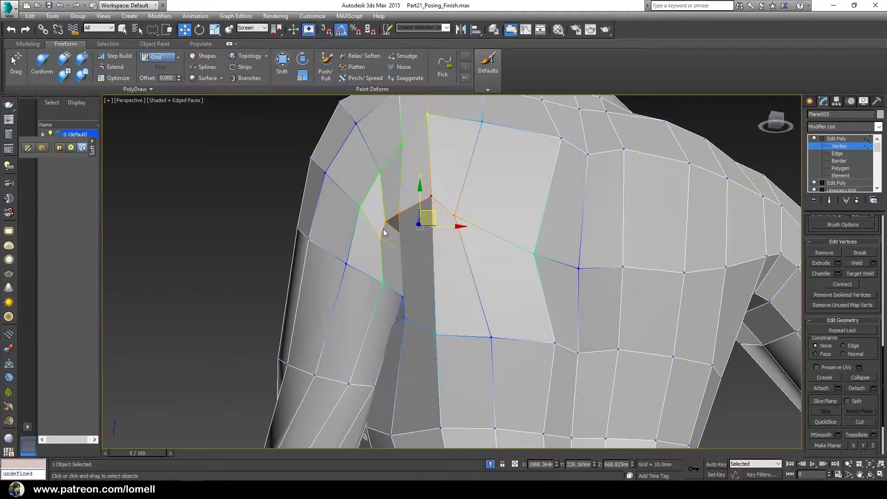
# Step: In edge mode, open and close Brush Options and uncheck Use Soft Selection
pyautogui.press('2')
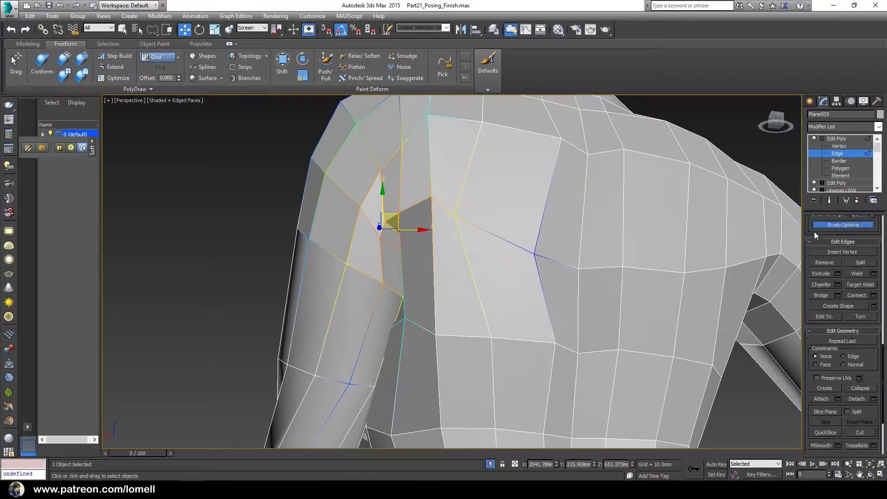
pyautogui.click(816, 225)
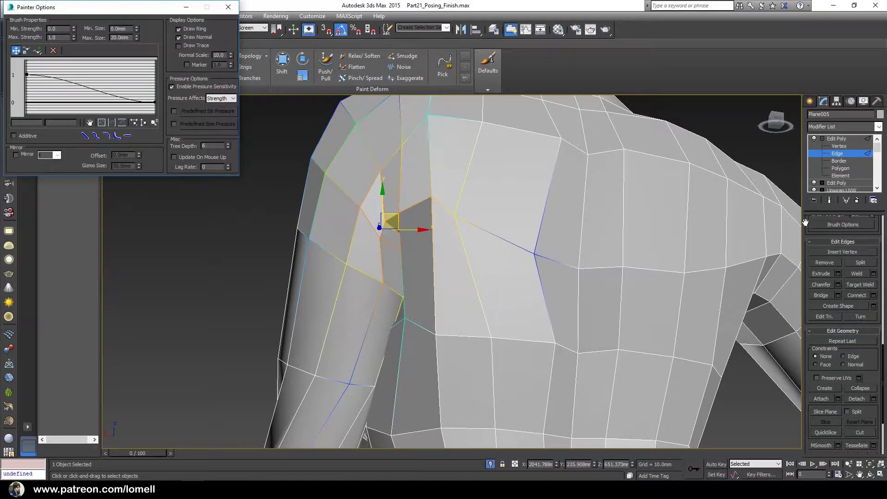
pyautogui.click(226, 8)
pyautogui.scroll(5, 814, 291)
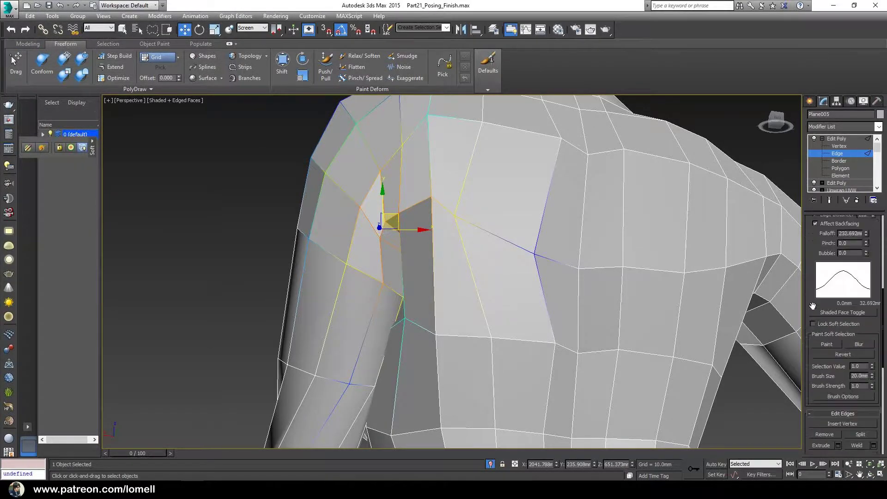
pyautogui.scroll(5, 822, 333)
pyautogui.click(826, 369)
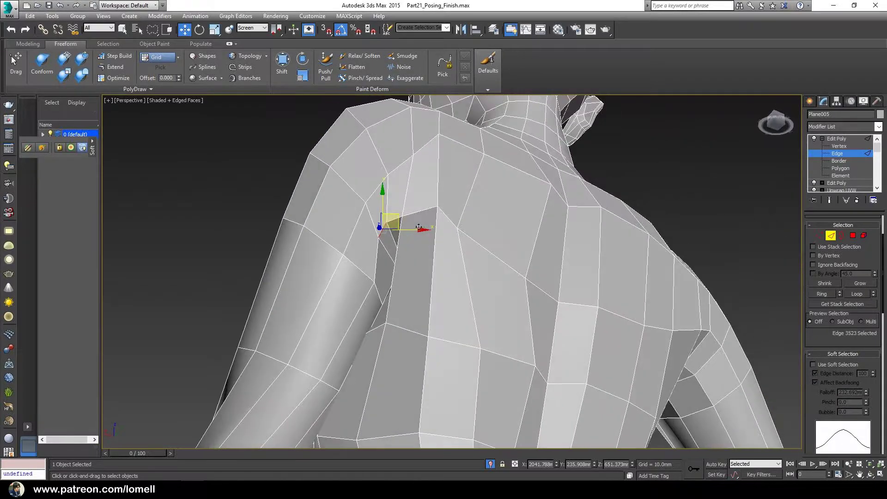
# Step: Select a vertex on the upper back after trying an edge there
pyautogui.moveTo(610, 307)
pyautogui.keyDown('alt'); pyautogui.mouseDown(button='middle')
pyautogui.moveTo(403, 221)
pyautogui.moveTo(428, 279)
pyautogui.mouseUp(button='middle'); pyautogui.keyUp('alt')
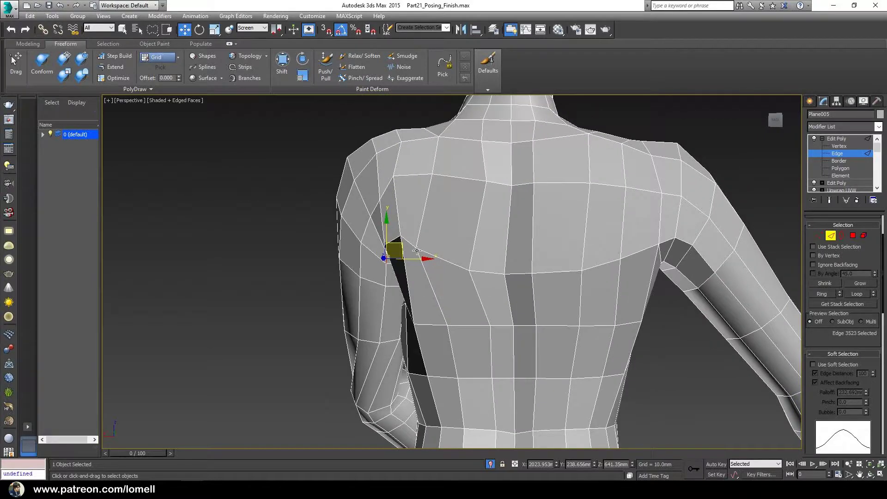
pyautogui.click(416, 251)
pyautogui.keyDown('alt'); pyautogui.moveTo(416, 252); pyautogui.dragTo(427, 265, button='middle'); pyautogui.keyUp('alt')
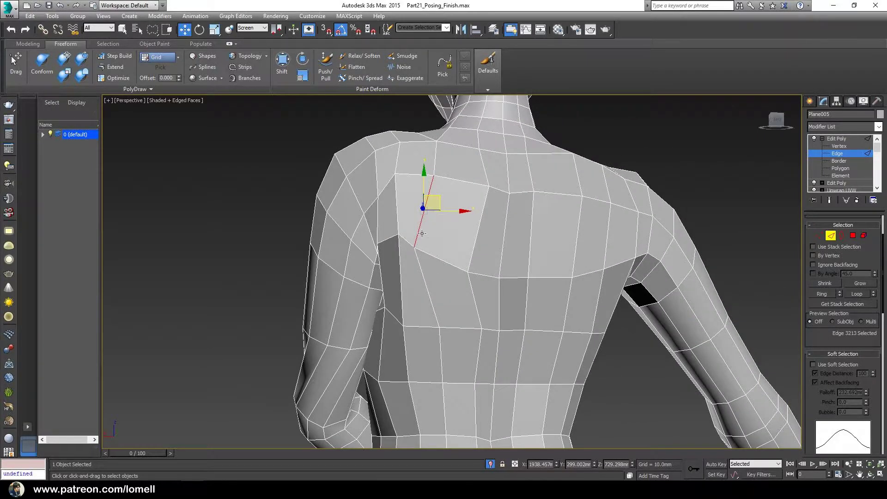
pyautogui.press('1')
pyautogui.click(422, 244)
pyautogui.click(435, 241)
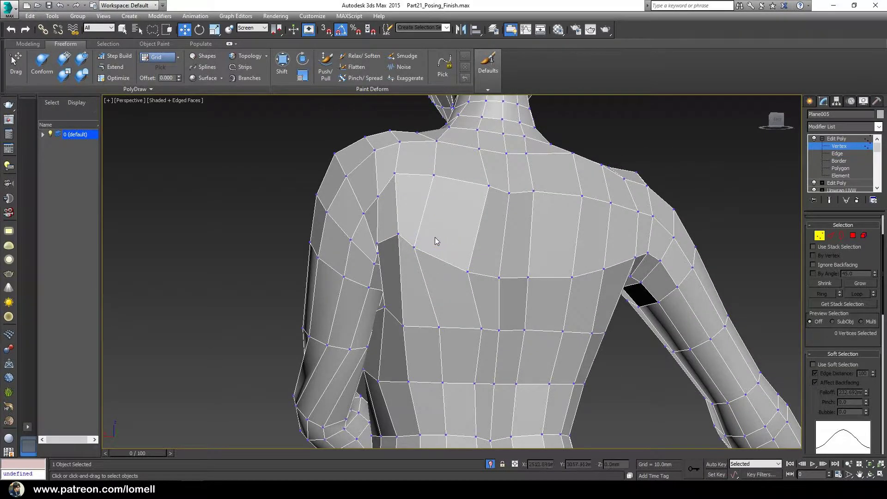
pyautogui.click(414, 246)
pyautogui.keyDown('alt'); pyautogui.moveTo(416, 245); pyautogui.dragTo(425, 231, button='middle'); pyautogui.keyUp('alt')
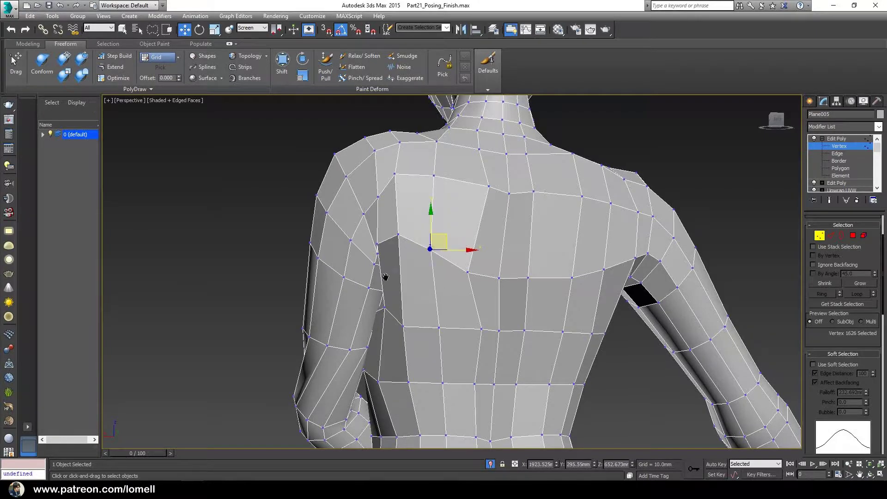
pyautogui.scroll(-3, 416, 249)
pyautogui.scroll(3, 378, 200)
pyautogui.scroll(1, 377, 200)
# Step: Select an edge on the left shoulder and nudge it slightly into place
pyautogui.press('2')
pyautogui.click(390, 198)
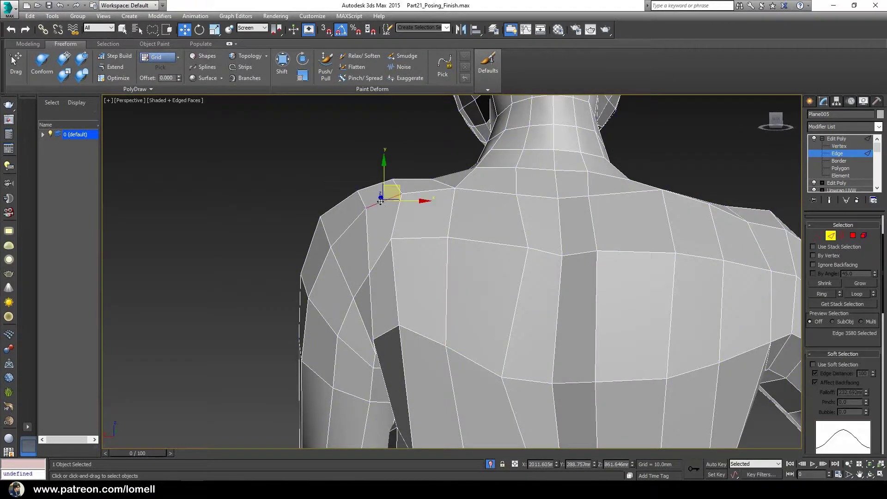
pyautogui.keyDown('alt'); pyautogui.moveTo(389, 198); pyautogui.dragTo(390, 198, button='middle'); pyautogui.keyUp('alt')
pyautogui.moveTo(397, 188); pyautogui.dragTo(396, 191)
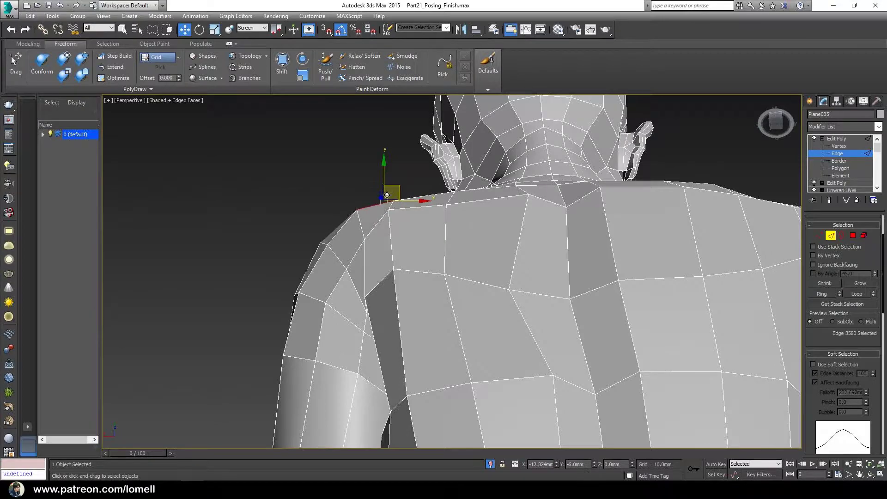
pyautogui.scroll(-4, 396, 191)
pyautogui.moveTo(397, 191)
pyautogui.keyDown('alt'); pyautogui.mouseDown(button='middle')
pyautogui.moveTo(432, 289)
pyautogui.moveTo(395, 252)
pyautogui.moveTo(382, 267)
pyautogui.moveTo(406, 291)
pyautogui.moveTo(500, 277)
pyautogui.moveTo(372, 289)
pyautogui.moveTo(410, 279)
pyautogui.moveTo(405, 313)
pyautogui.moveTo(429, 269)
pyautogui.mouseUp(button='middle'); pyautogui.keyUp('alt')
# Step: In Left view, frame the head and lasso-select its 2560 edges, excluding the neck
pyautogui.press('l')
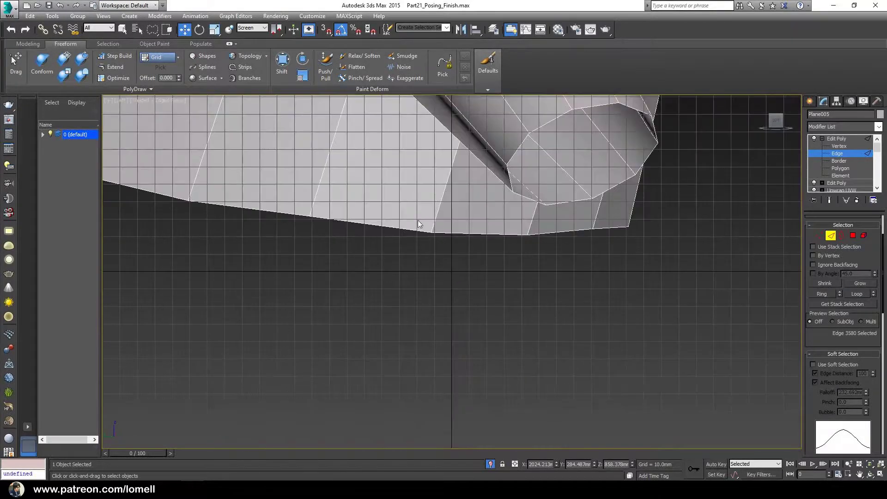
pyautogui.scroll(-3, 406, 302)
pyautogui.scroll(-3, 406, 303)
pyautogui.scroll(2, 406, 302)
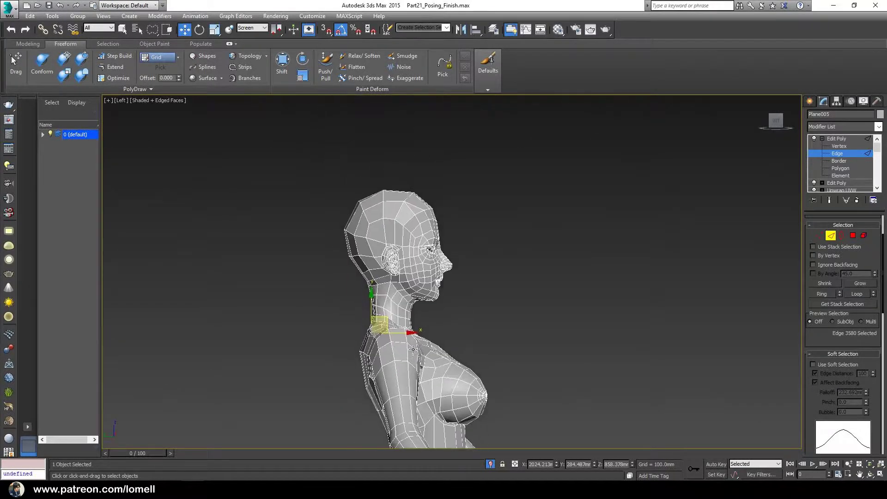
pyautogui.scroll(2, 405, 303)
pyautogui.scroll(2, 405, 303)
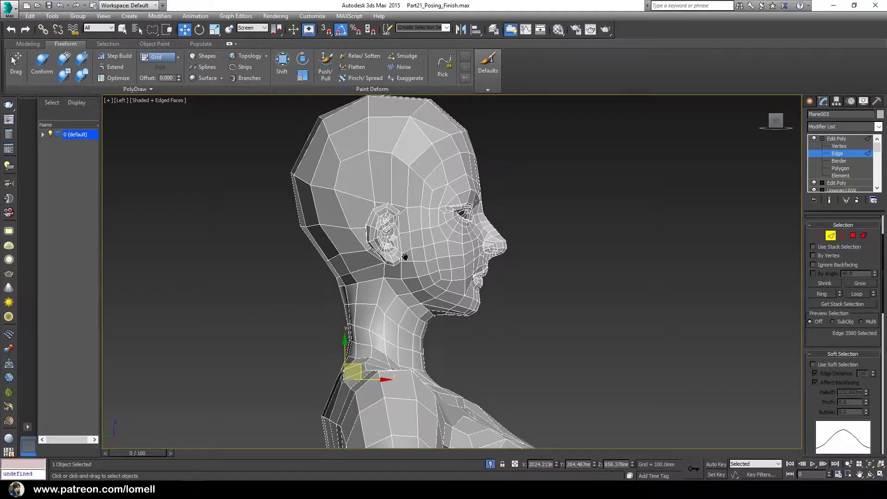
pyautogui.moveTo(496, 111); pyautogui.dragTo(509, 145, button='middle')
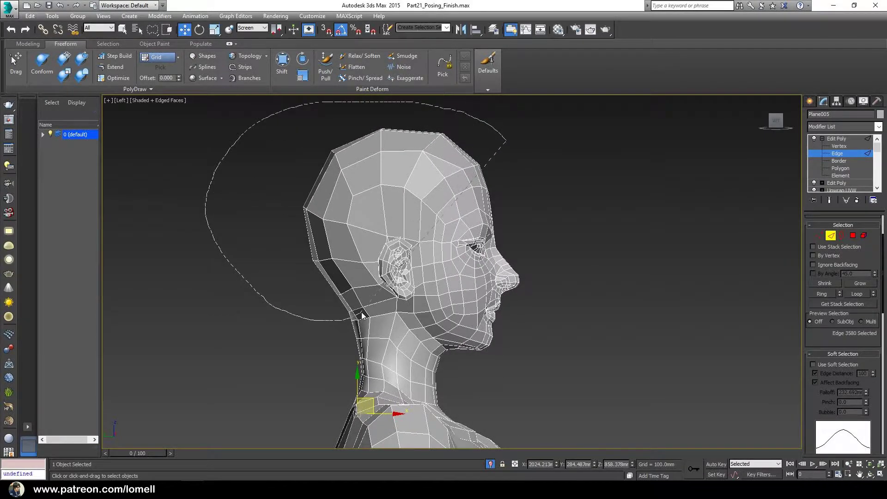
pyautogui.moveTo(498, 361); pyautogui.dragTo(433, 313)
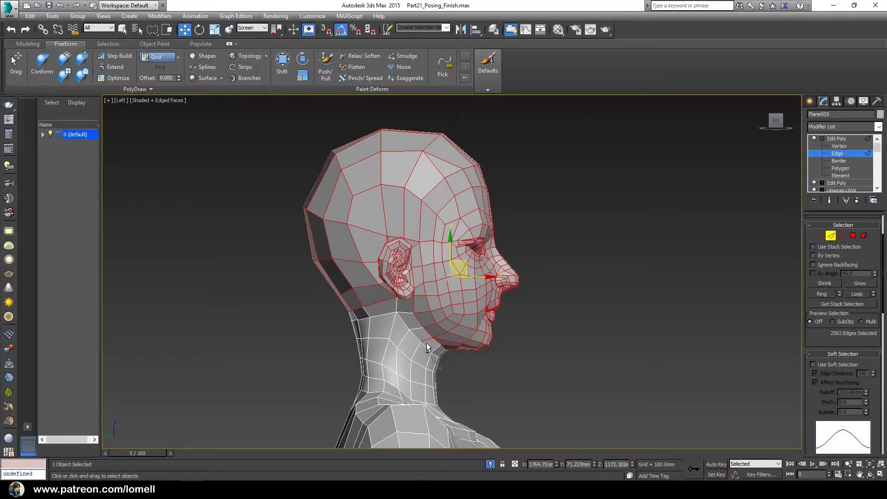
pyautogui.scroll(-2, 457, 326)
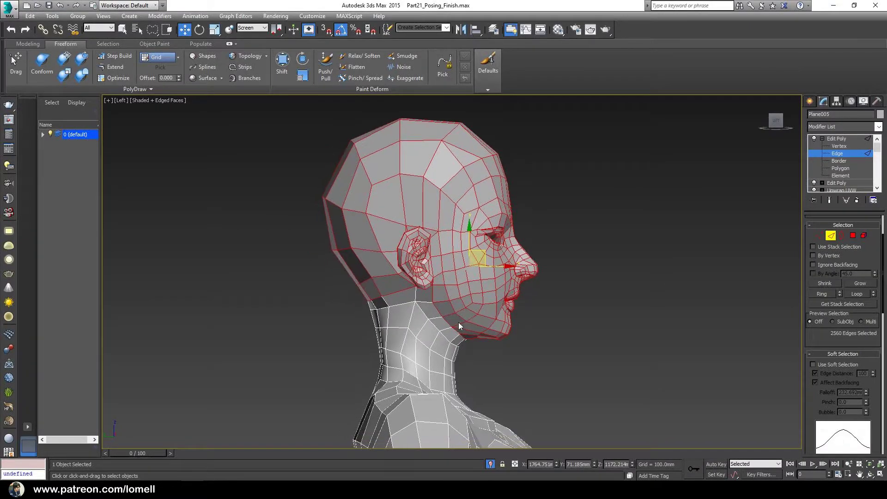
pyautogui.scroll(-1, 457, 326)
pyautogui.scroll(-2, 457, 326)
# Step: Frame the head in Perspective and convert its edge selection to polygons
pyautogui.press('p')
pyautogui.press('z')
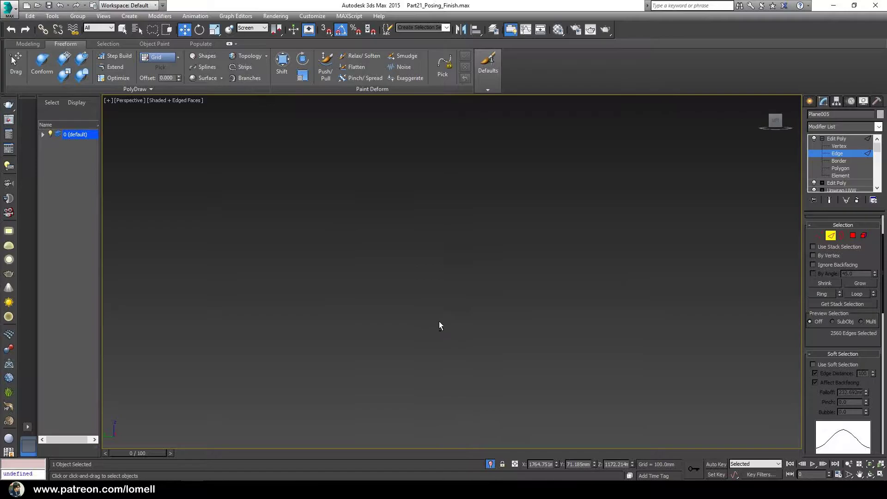
pyautogui.moveTo(448, 271)
pyautogui.keyDown('alt'); pyautogui.mouseDown(button='middle')
pyautogui.moveTo(452, 285)
pyautogui.moveTo(434, 308)
pyautogui.mouseUp(button='middle'); pyautogui.keyUp('alt')
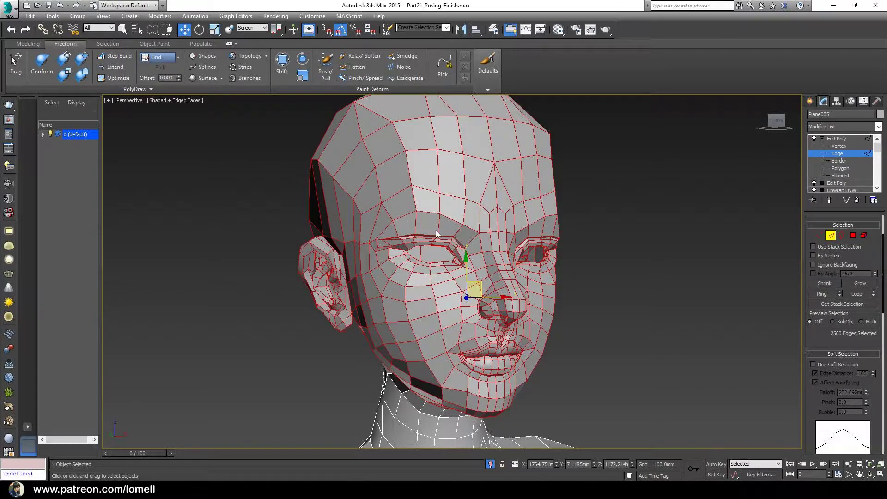
pyautogui.keyDown('alt'); pyautogui.moveTo(389, 291); pyautogui.dragTo(430, 293, button='middle'); pyautogui.keyUp('alt')
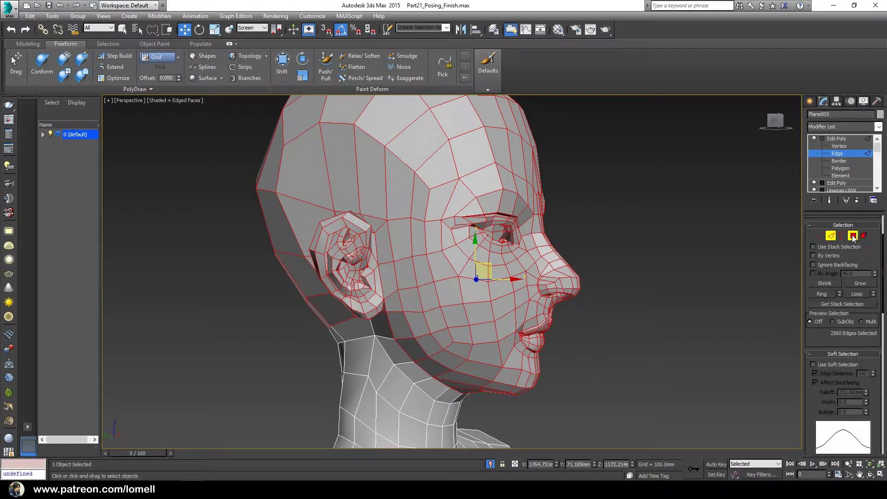
pyautogui.click(853, 236)
pyautogui.moveTo(456, 346)
pyautogui.keyDown('alt'); pyautogui.mouseDown(button='middle')
pyautogui.moveTo(399, 336)
pyautogui.moveTo(406, 323)
pyautogui.mouseUp(button='middle'); pyautogui.keyUp('alt')
# Step: In Left view, deselect the neck and jaw-underside polygons, then enable Use Soft Selection
pyautogui.scroll(-3, 398, 337)
pyautogui.scroll(3, 398, 336)
pyautogui.press('l')
pyautogui.scroll(3, 414, 296)
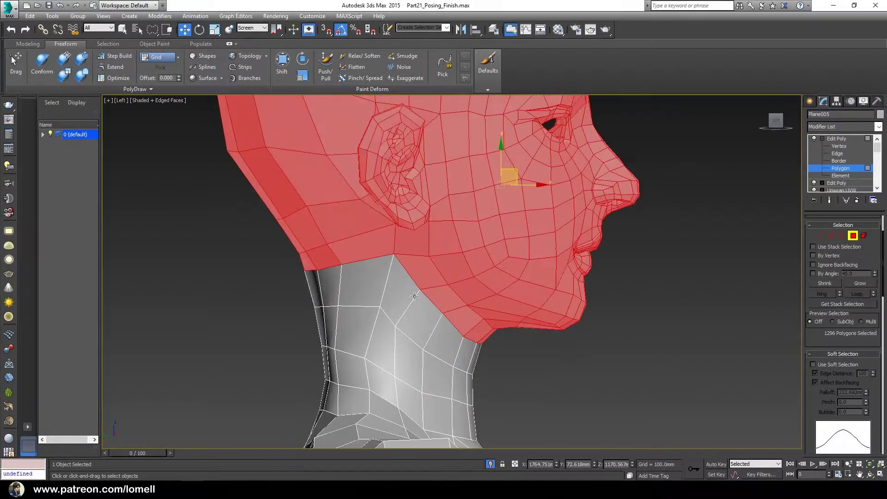
pyautogui.keyDown('alt'); pyautogui.moveTo(365, 255); pyautogui.dragTo(298, 286); pyautogui.keyUp('alt')
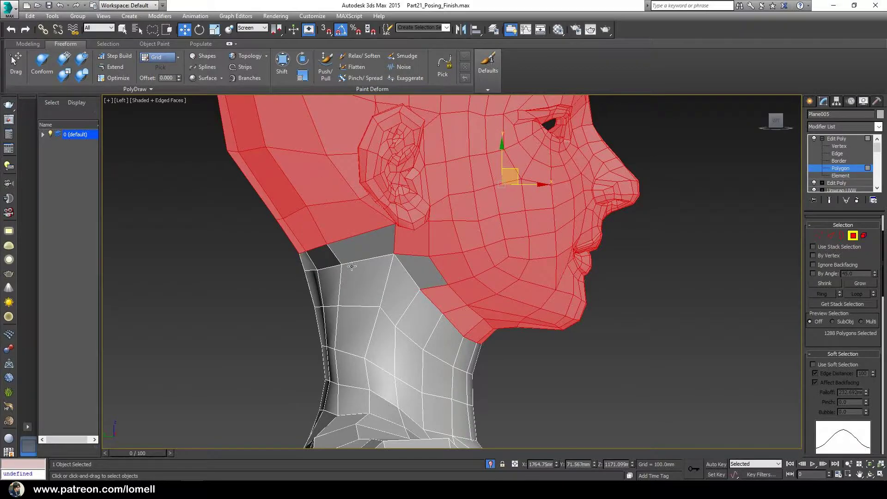
pyautogui.keyDown('alt'); pyautogui.moveTo(512, 357); pyautogui.dragTo(508, 353); pyautogui.keyUp('alt')
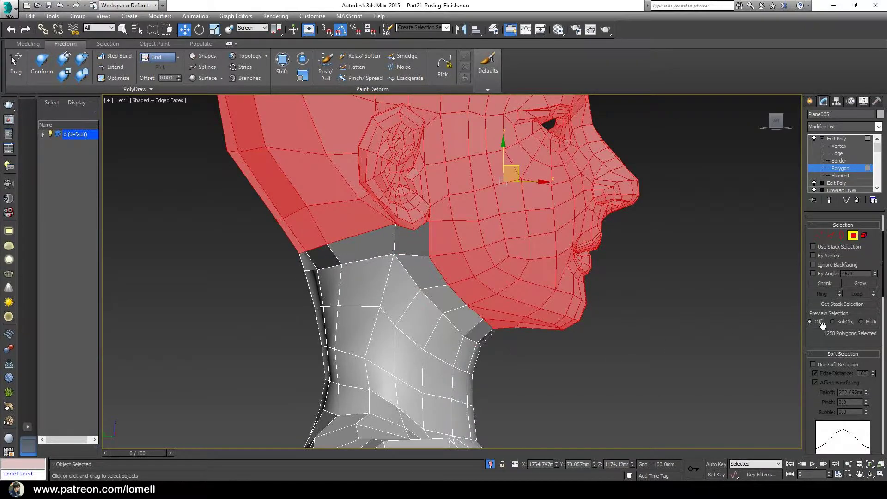
pyautogui.click(813, 365)
pyautogui.scroll(-2, 780, 365)
# Step: Rotate the soft-selected head toward profile, then straighten it upright and facing forward
pyautogui.press('p')
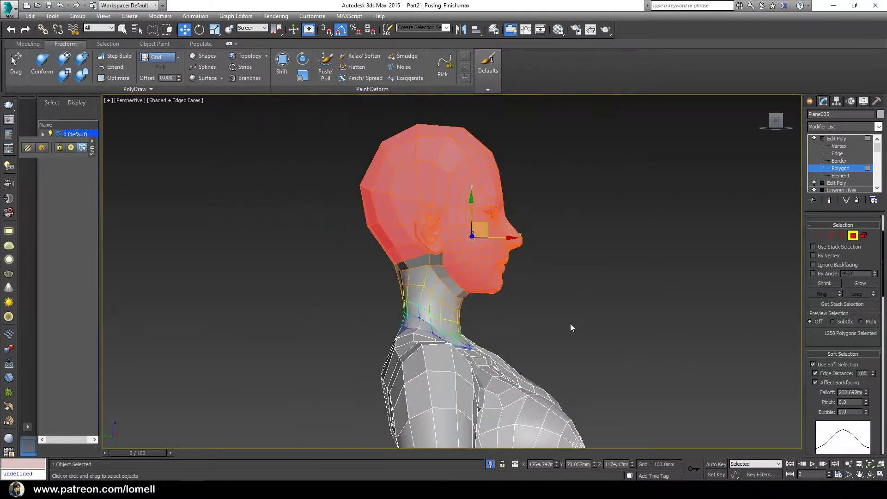
pyautogui.scroll(3, 446, 321)
pyautogui.moveTo(447, 321)
pyautogui.keyDown('alt'); pyautogui.mouseDown(button='middle')
pyautogui.moveTo(501, 312)
pyautogui.moveTo(491, 243)
pyautogui.mouseUp(button='middle'); pyautogui.keyUp('alt')
pyautogui.press('e')
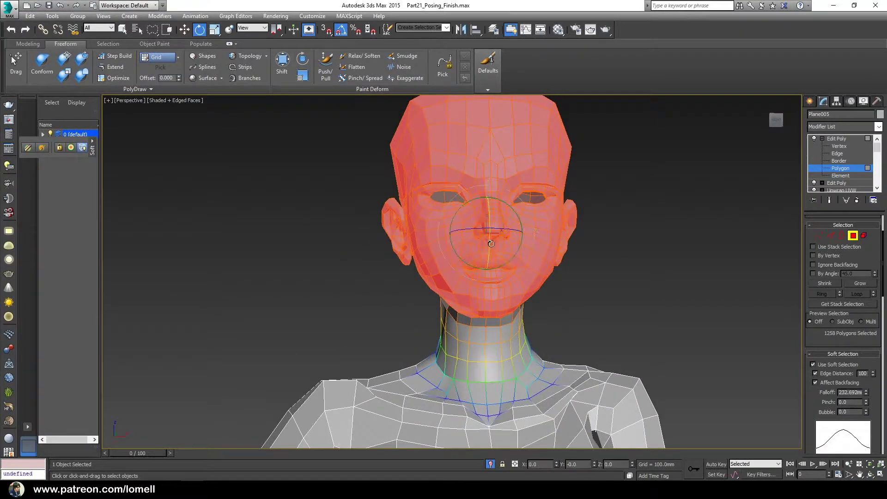
pyautogui.moveTo(502, 219); pyautogui.dragTo(490, 218)
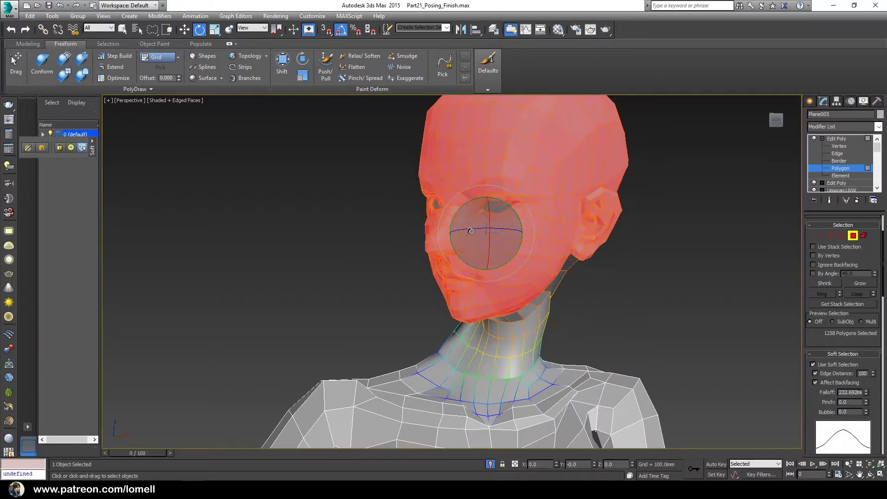
pyautogui.moveTo(491, 218); pyautogui.dragTo(498, 212)
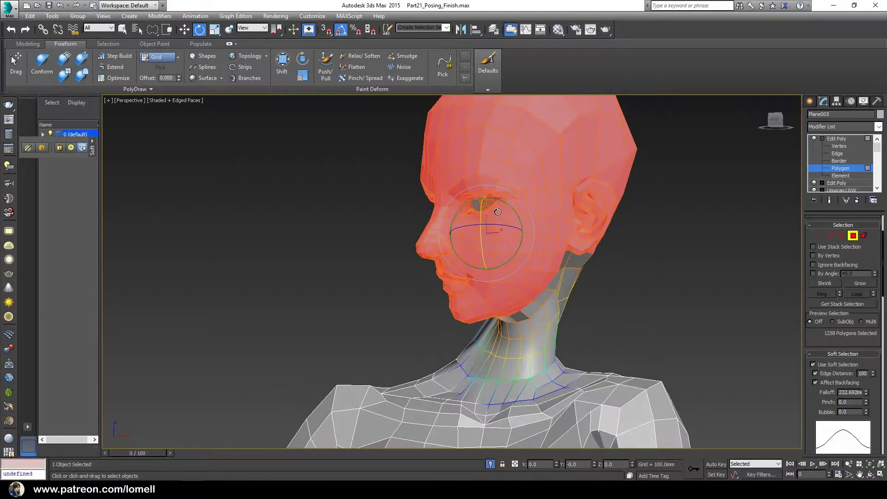
pyautogui.press('w')
pyautogui.moveTo(498, 219)
pyautogui.keyDown('alt'); pyautogui.mouseDown(button='middle')
pyautogui.moveTo(530, 280)
pyautogui.moveTo(471, 228)
pyautogui.mouseUp(button='middle'); pyautogui.keyUp('alt')
pyautogui.press('e')
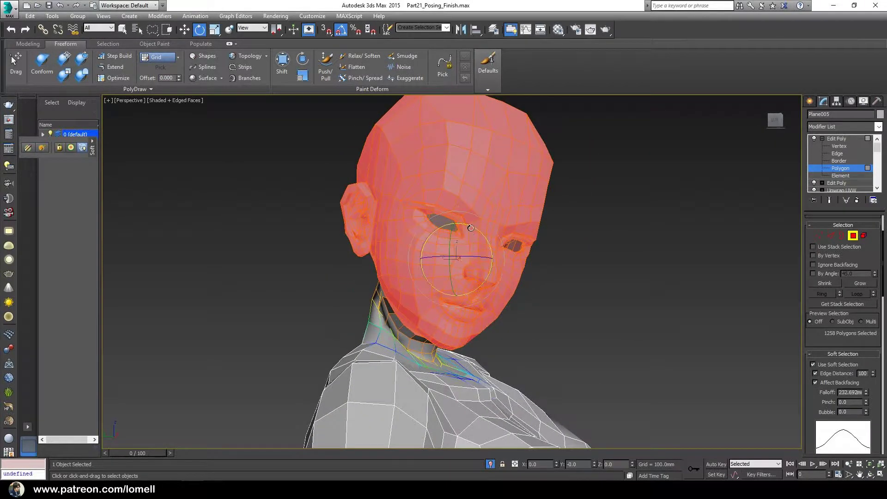
pyautogui.moveTo(476, 229); pyautogui.dragTo(502, 270)
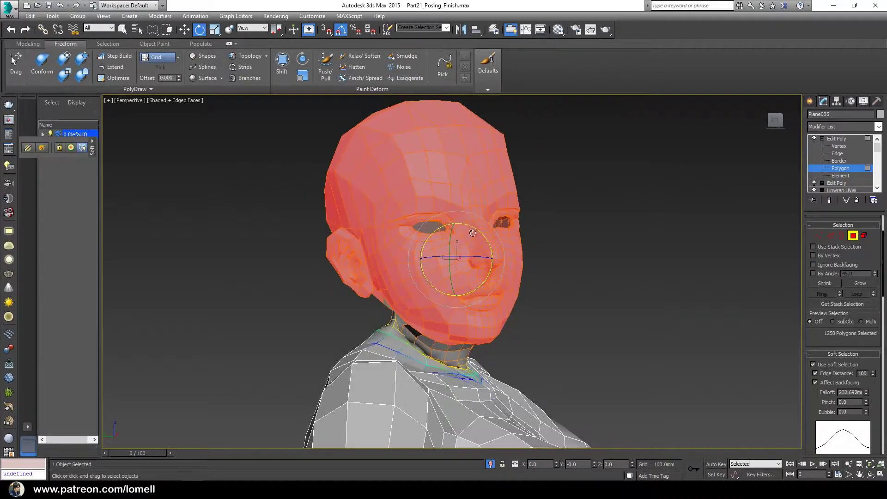
# Step: Rotate the head further to adjust its tilt back toward upright
pyautogui.keyDown('alt'); pyautogui.moveTo(503, 269); pyautogui.dragTo(475, 252, button='middle'); pyautogui.keyUp('alt')
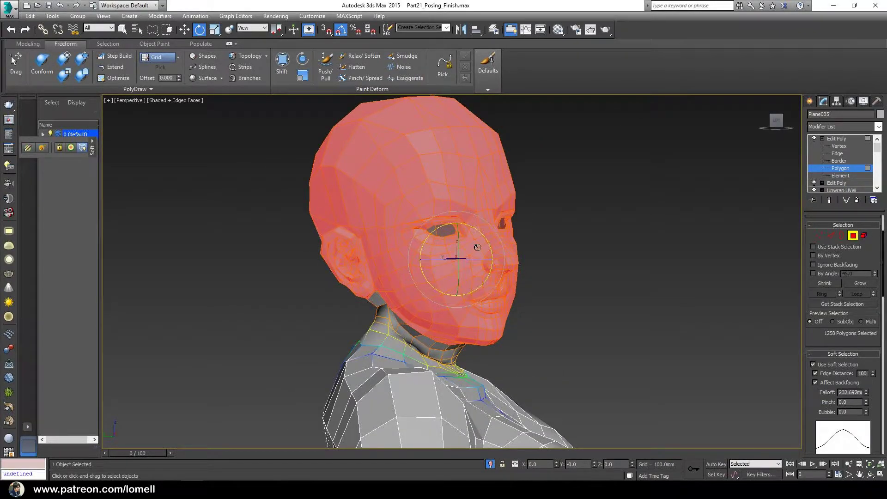
pyautogui.moveTo(477, 247); pyautogui.dragTo(464, 250)
pyautogui.press('w')
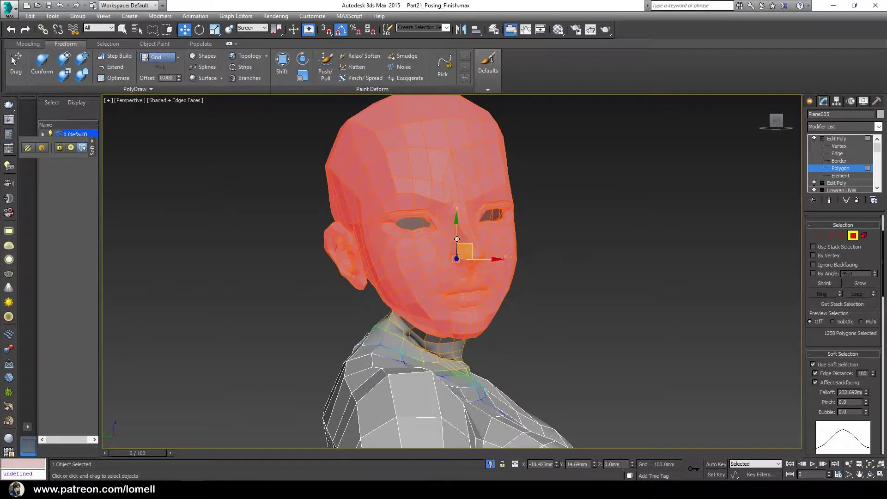
pyautogui.keyDown('alt'); pyautogui.moveTo(480, 298); pyautogui.dragTo(393, 297, button='middle'); pyautogui.keyUp('alt')
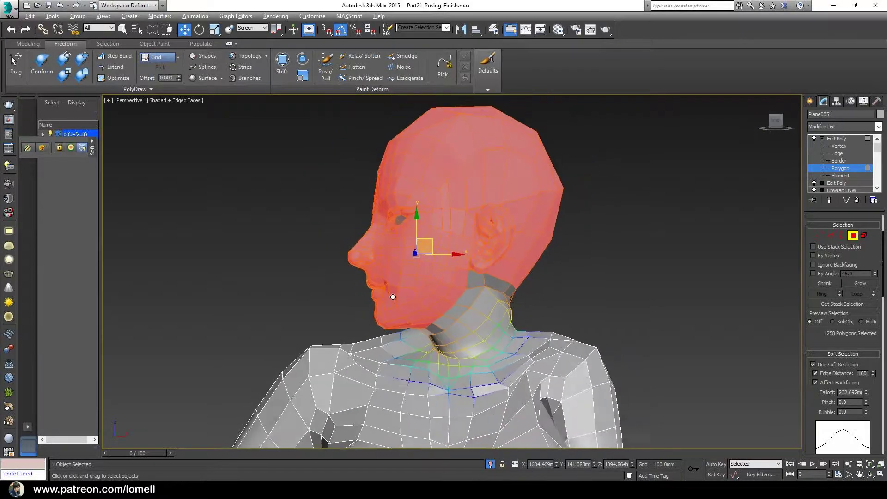
pyautogui.press('e')
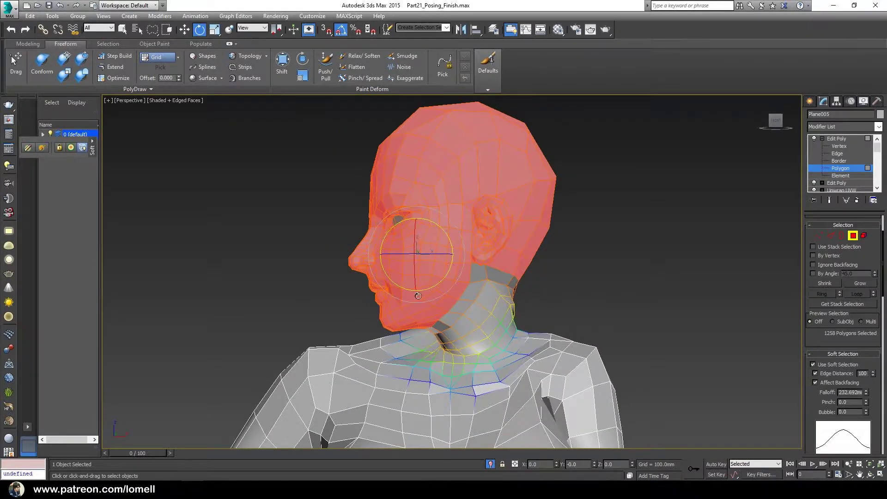
pyautogui.moveTo(447, 235)
pyautogui.keyDown('alt'); pyautogui.mouseDown(button='middle')
pyautogui.moveTo(519, 319)
pyautogui.moveTo(419, 325)
pyautogui.moveTo(347, 317)
pyautogui.moveTo(454, 344)
pyautogui.mouseUp(button='middle'); pyautogui.keyUp('alt')
pyautogui.moveTo(454, 344); pyautogui.dragTo(455, 348)
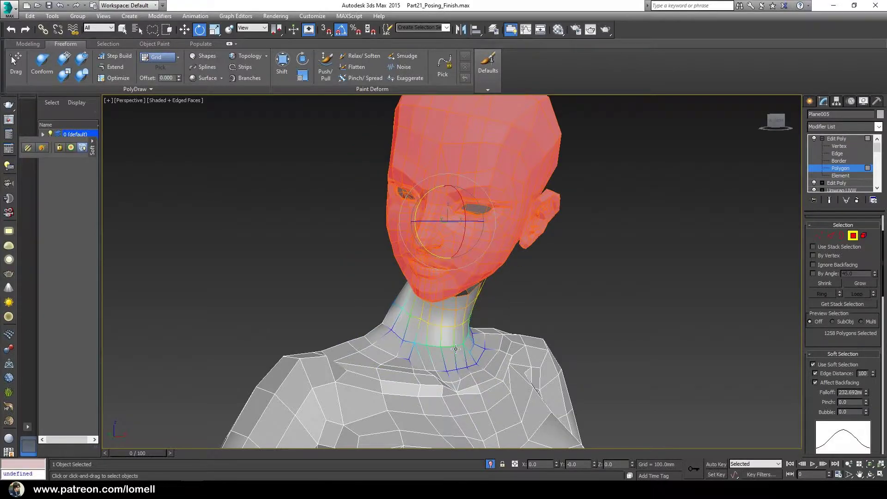
pyautogui.moveTo(456, 349); pyautogui.dragTo(446, 337)
pyautogui.moveTo(446, 338)
pyautogui.keyDown('alt'); pyautogui.mouseDown(button='middle')
pyautogui.moveTo(437, 322)
pyautogui.moveTo(450, 325)
pyautogui.mouseUp(button='middle'); pyautogui.keyUp('alt')
# Step: Lower the soft-selection falloff to about 132 and tilt the head slightly
pyautogui.moveTo(868, 394); pyautogui.dragTo(869, 413)
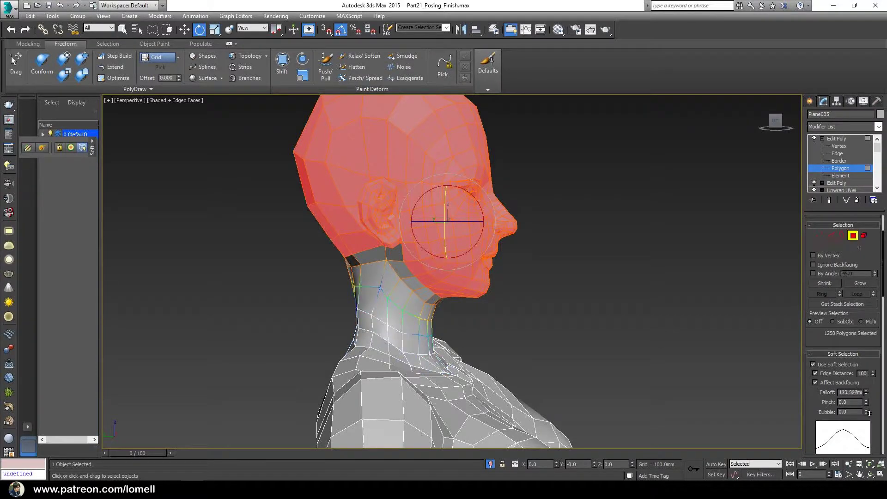
pyautogui.keyDown('alt'); pyautogui.moveTo(453, 294); pyautogui.dragTo(441, 288, button='middle'); pyautogui.keyUp('alt')
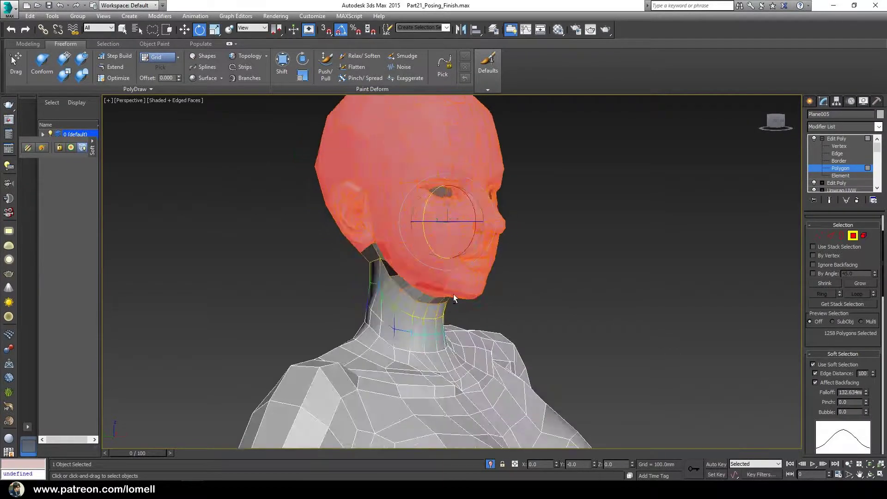
pyautogui.moveTo(466, 211); pyautogui.dragTo(427, 210)
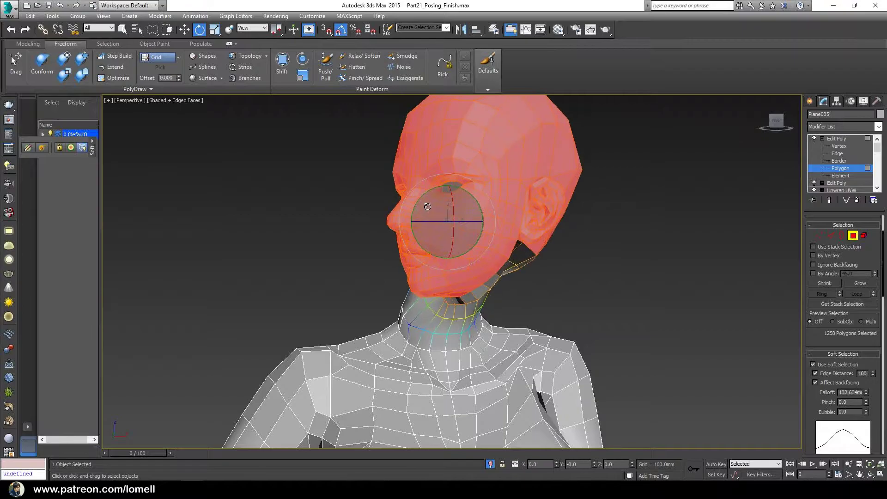
pyautogui.press('w')
pyautogui.moveTo(427, 210)
pyautogui.keyDown('alt'); pyautogui.mouseDown(button='middle')
pyautogui.moveTo(418, 213)
pyautogui.moveTo(441, 231)
pyautogui.mouseUp(button='middle'); pyautogui.keyUp('alt')
pyautogui.hotkey('ctrl', 'z')
pyautogui.press('e')
pyautogui.moveTo(441, 231)
pyautogui.mouseDown()
pyautogui.moveTo(445, 224)
pyautogui.moveTo(422, 214)
pyautogui.mouseUp()
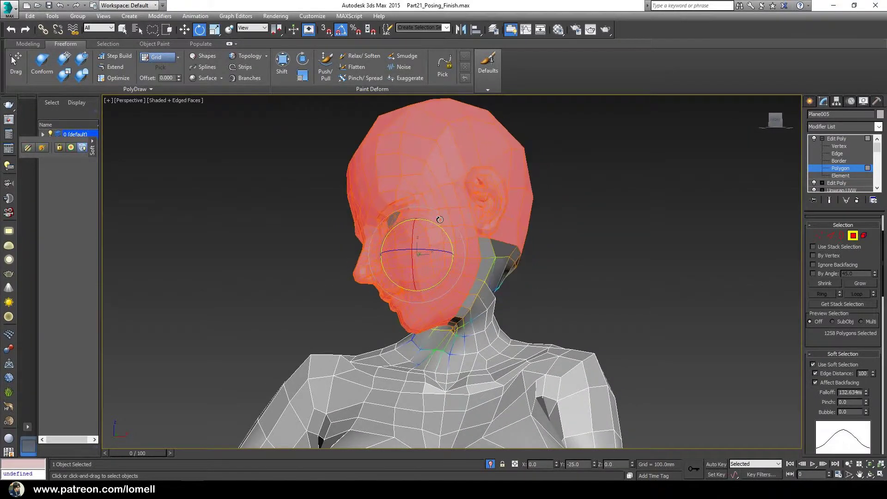
# Step: Shift the head polygons left and rotate the head to face forward
pyautogui.press('w')
pyautogui.moveTo(425, 252); pyautogui.dragTo(408, 257)
pyautogui.keyDown('alt'); pyautogui.moveTo(408, 257); pyautogui.dragTo(491, 272, button='middle'); pyautogui.keyUp('alt')
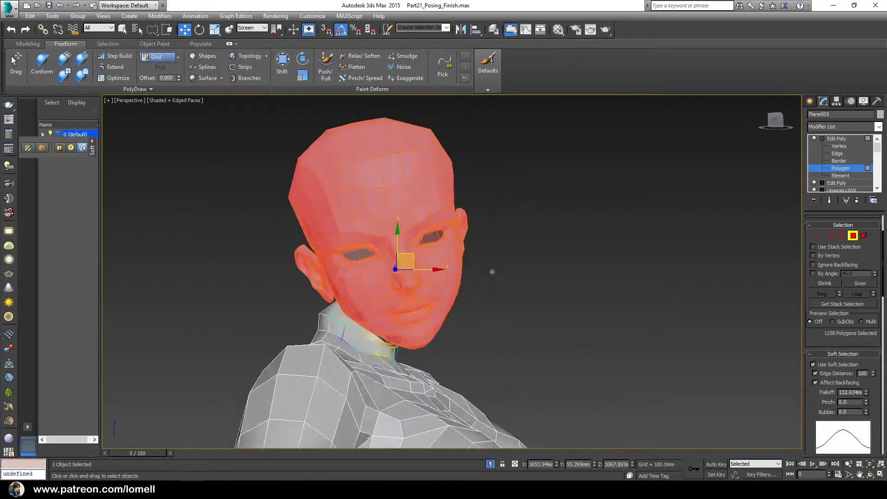
pyautogui.press('e')
pyautogui.moveTo(392, 256)
pyautogui.mouseDown()
pyautogui.moveTo(406, 254)
pyautogui.moveTo(375, 231)
pyautogui.moveTo(384, 267)
pyautogui.mouseUp()
pyautogui.press('w')
pyautogui.press('e')
pyautogui.press('w')
pyautogui.keyDown('alt'); pyautogui.moveTo(384, 267); pyautogui.dragTo(664, 346, button='middle'); pyautogui.keyUp('alt')
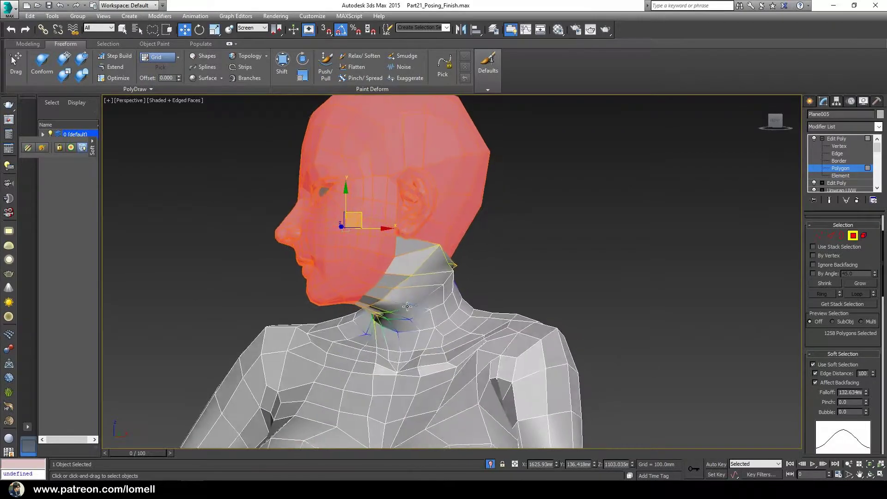
# Step: Turn off Use Soft Selection and pick a single neck polygon
pyautogui.click(830, 364)
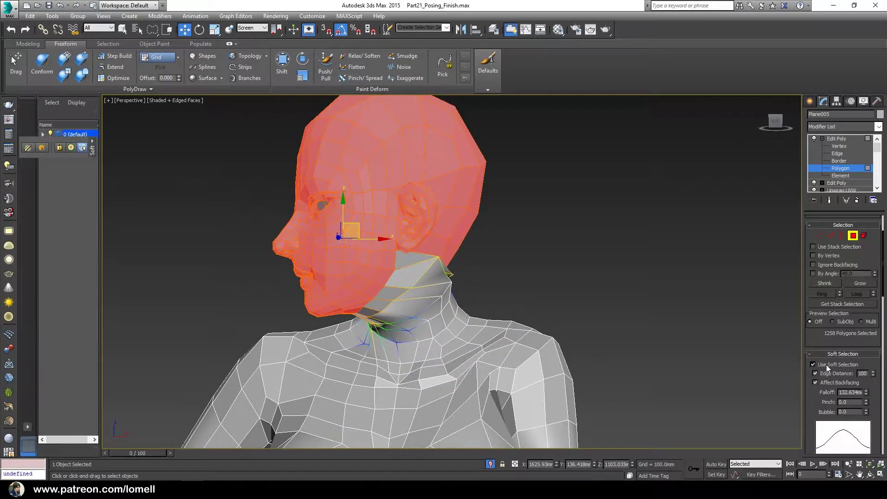
pyautogui.scroll(3, 461, 294)
pyautogui.moveTo(460, 294)
pyautogui.keyDown('alt'); pyautogui.mouseDown(button='middle')
pyautogui.moveTo(438, 301)
pyautogui.moveTo(438, 287)
pyautogui.mouseUp(button='middle'); pyautogui.keyUp('alt')
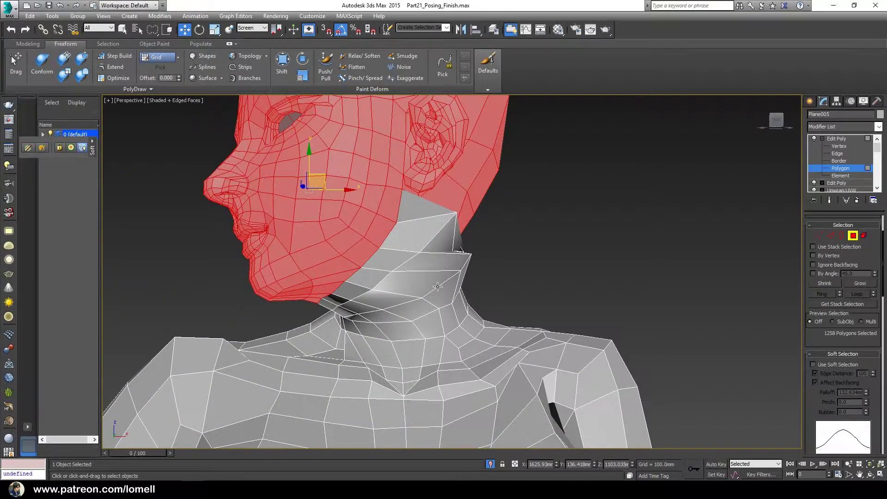
pyautogui.click(437, 286)
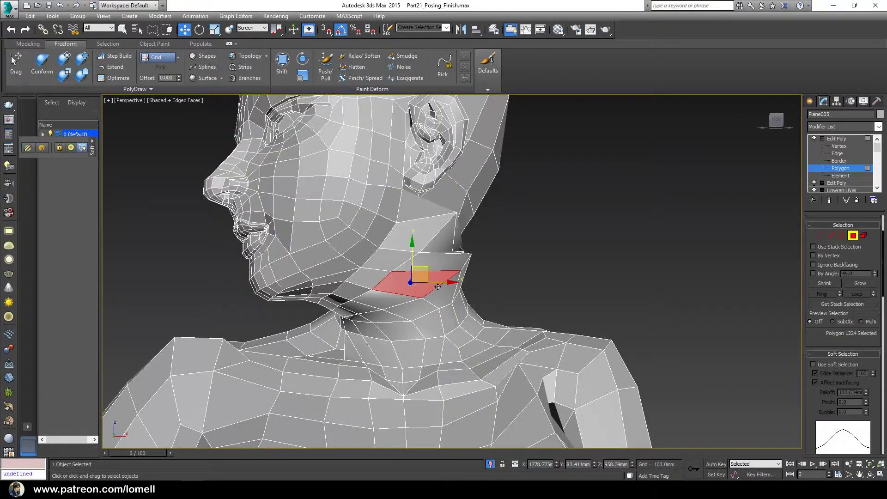
# Step: Select the neck edge loop at Edge level and apply Set Flow from the Modeling ribbon
pyautogui.click(831, 236)
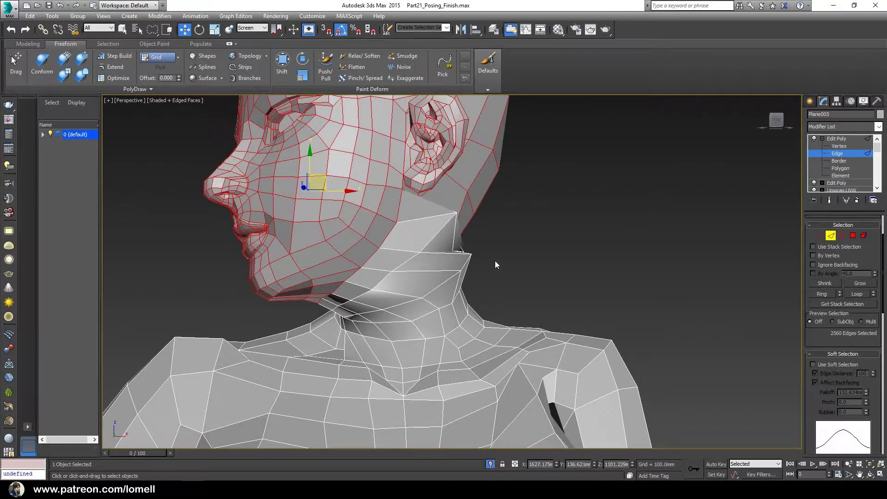
pyautogui.doubleClick(433, 291)
pyautogui.moveTo(433, 291)
pyautogui.keyDown('alt'); pyautogui.mouseDown(button='middle')
pyautogui.moveTo(526, 357)
pyautogui.moveTo(407, 304)
pyautogui.moveTo(399, 291)
pyautogui.mouseUp(button='middle'); pyautogui.keyUp('alt')
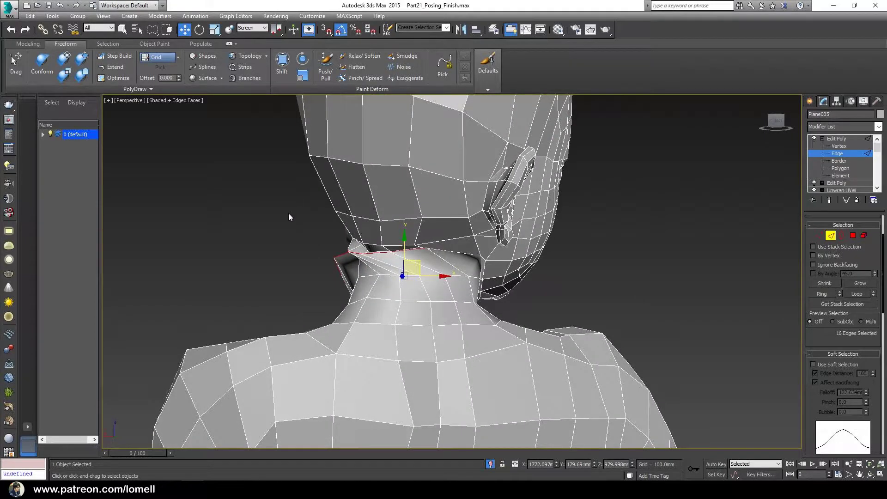
pyautogui.click(28, 44)
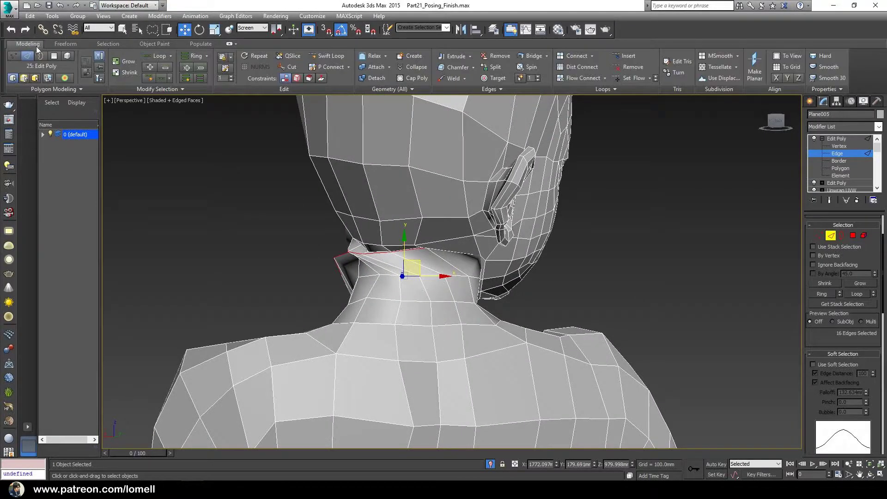
pyautogui.click(632, 81)
pyautogui.moveTo(453, 277)
pyautogui.keyDown('alt'); pyautogui.mouseDown(button='middle')
pyautogui.moveTo(526, 275)
pyautogui.moveTo(473, 284)
pyautogui.moveTo(497, 257)
pyautogui.moveTo(463, 262)
pyautogui.moveTo(547, 254)
pyautogui.moveTo(486, 274)
pyautogui.moveTo(516, 257)
pyautogui.mouseUp(button='middle'); pyautogui.keyUp('alt')
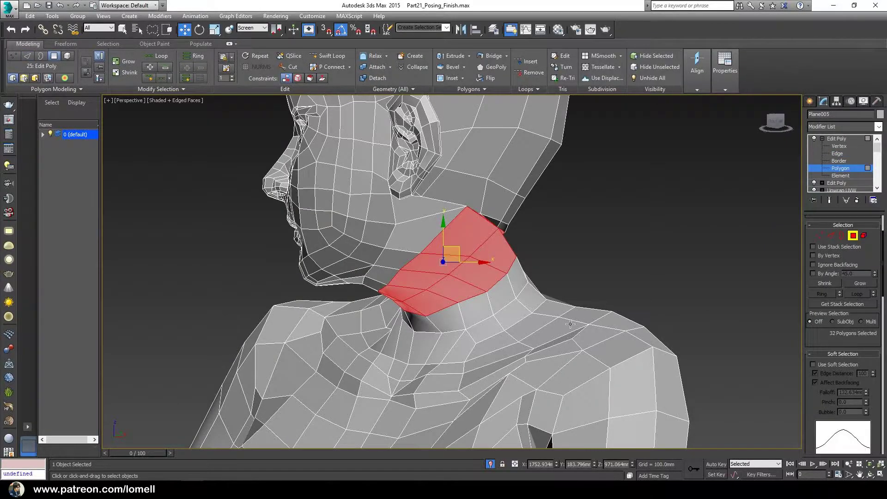
# Step: Relax the selected neck polygons twice with Edit Geometry Relax
pyautogui.moveTo(570, 324)
pyautogui.keyDown('alt'); pyautogui.mouseDown(button='middle')
pyautogui.moveTo(630, 313)
pyautogui.moveTo(492, 318)
pyautogui.mouseUp(button='middle'); pyautogui.keyUp('alt')
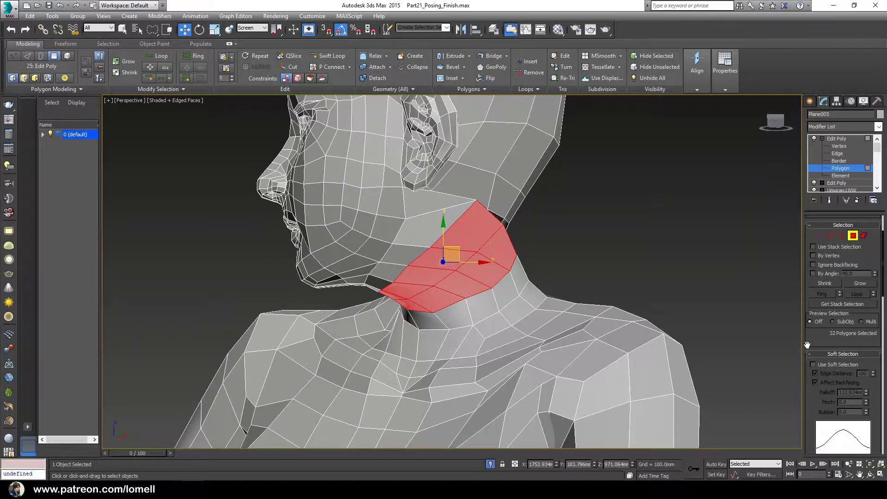
pyautogui.moveTo(823, 340); pyautogui.dragTo(821, 269)
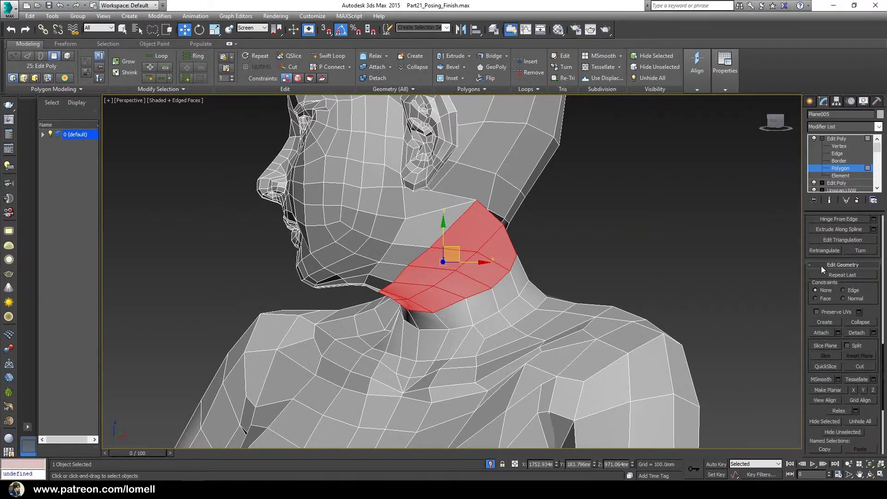
pyautogui.moveTo(861, 439); pyautogui.dragTo(854, 367)
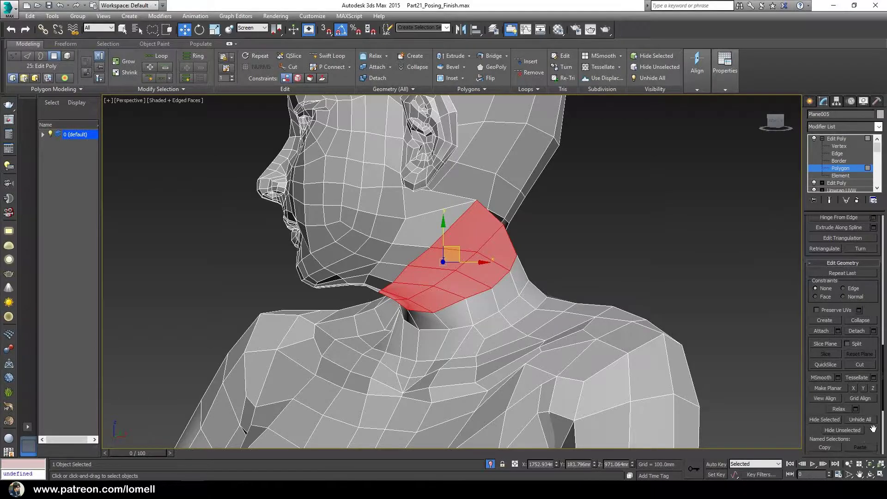
pyautogui.click(839, 344)
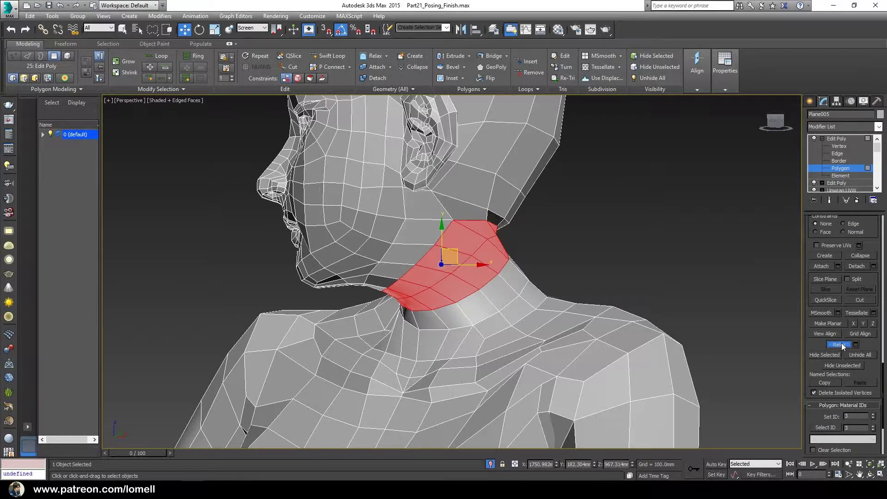
pyautogui.click(838, 345)
pyautogui.moveTo(600, 318)
pyautogui.keyDown('alt'); pyautogui.mouseDown(button='middle')
pyautogui.moveTo(678, 309)
pyautogui.moveTo(473, 315)
pyautogui.mouseUp(button='middle'); pyautogui.keyUp('alt')
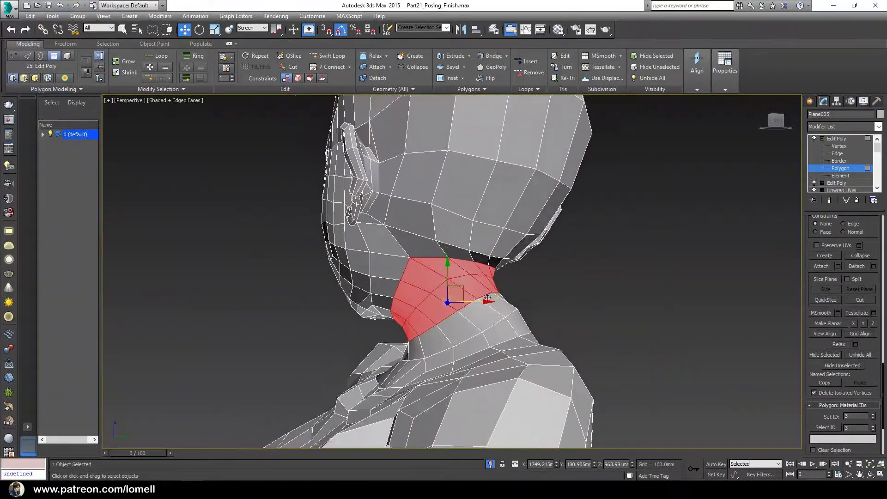
pyautogui.keyDown('alt'); pyautogui.moveTo(473, 315); pyautogui.dragTo(532, 315, button='middle'); pyautogui.keyUp('alt')
# Step: Select the four edges under the chin and relax them
pyautogui.click(837, 153)
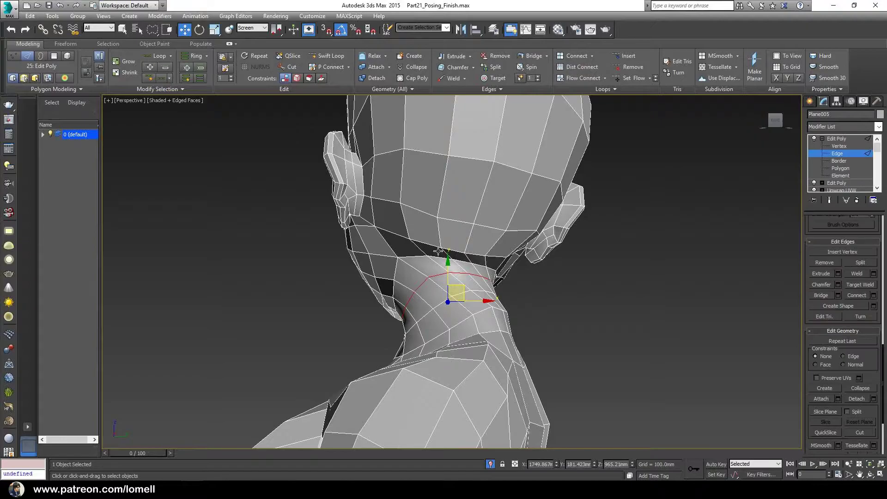
pyautogui.click(460, 248)
pyautogui.keyDown('ctrl'); pyautogui.click(457, 251); pyautogui.keyUp('ctrl')
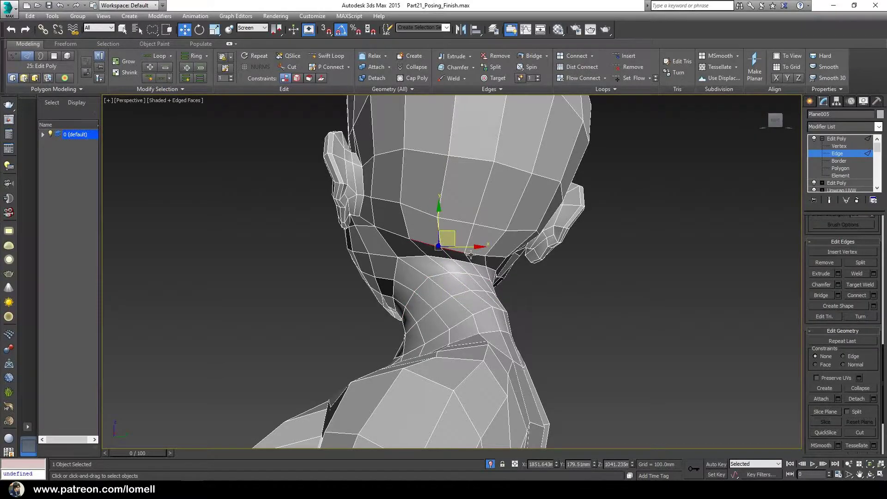
pyautogui.keyDown('ctrl'); pyautogui.click(476, 254); pyautogui.keyUp('ctrl')
pyautogui.keyDown('ctrl'); pyautogui.click(492, 256); pyautogui.keyUp('ctrl')
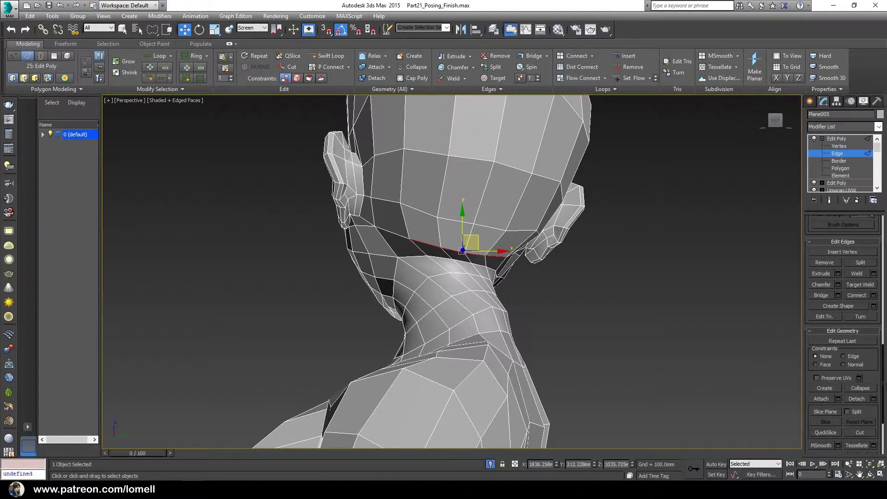
pyautogui.scroll(-3, 878, 373)
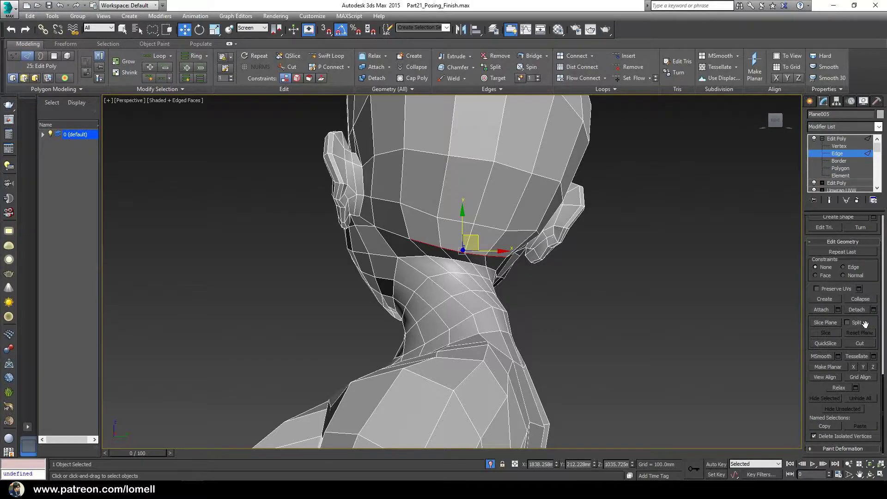
pyautogui.click(839, 388)
pyautogui.moveTo(525, 283)
pyautogui.keyDown('alt'); pyautogui.mouseDown(button='middle')
pyautogui.moveTo(469, 302)
pyautogui.moveTo(480, 276)
pyautogui.moveTo(496, 291)
pyautogui.moveTo(828, 332)
pyautogui.mouseUp(button='middle'); pyautogui.keyUp('alt')
# Step: Back at Polygon level, move the neck polygon band slightly upward
pyautogui.press('4')
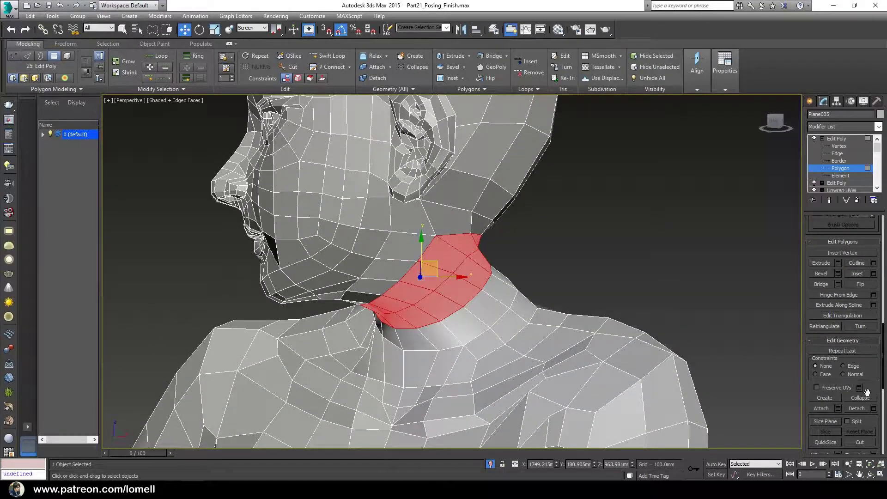
pyautogui.keyDown('alt'); pyautogui.moveTo(570, 353); pyautogui.dragTo(616, 359, button='middle'); pyautogui.keyUp('alt')
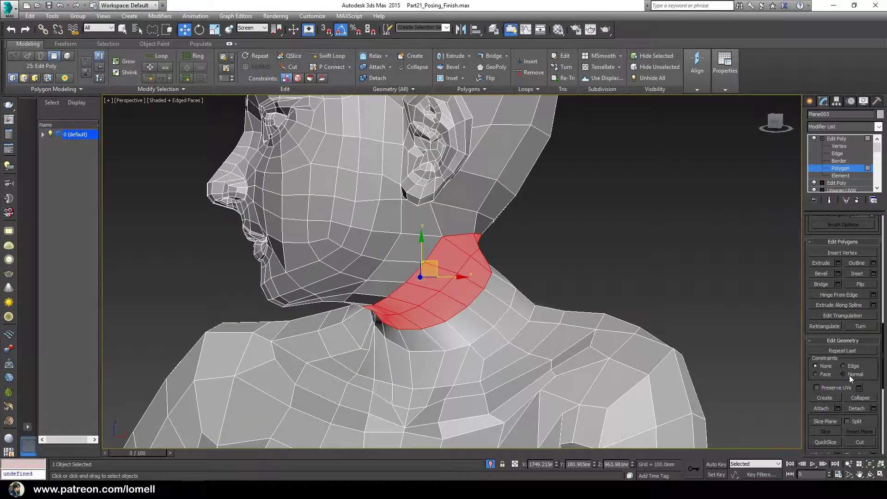
pyautogui.keyDown('alt'); pyautogui.moveTo(410, 252); pyautogui.dragTo(429, 250, button='middle'); pyautogui.keyUp('alt')
pyautogui.moveTo(422, 245); pyautogui.dragTo(425, 233)
pyautogui.moveTo(425, 234)
pyautogui.keyDown('alt'); pyautogui.mouseDown(button='middle')
pyautogui.moveTo(607, 296)
pyautogui.moveTo(782, 216)
pyautogui.mouseUp(button='middle'); pyautogui.keyUp('alt')
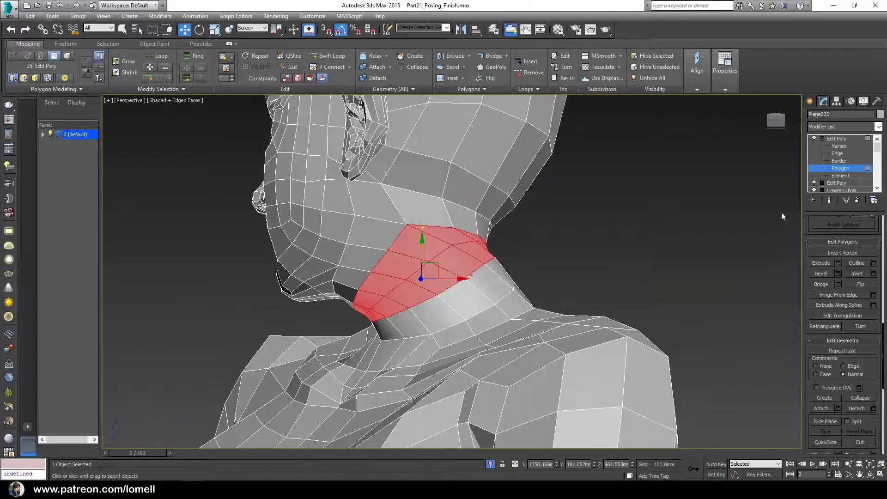
# Step: Apply Set Flow to the lower neck edge loop, then to a higher neck loop
pyautogui.click(838, 154)
pyautogui.doubleClick(447, 289)
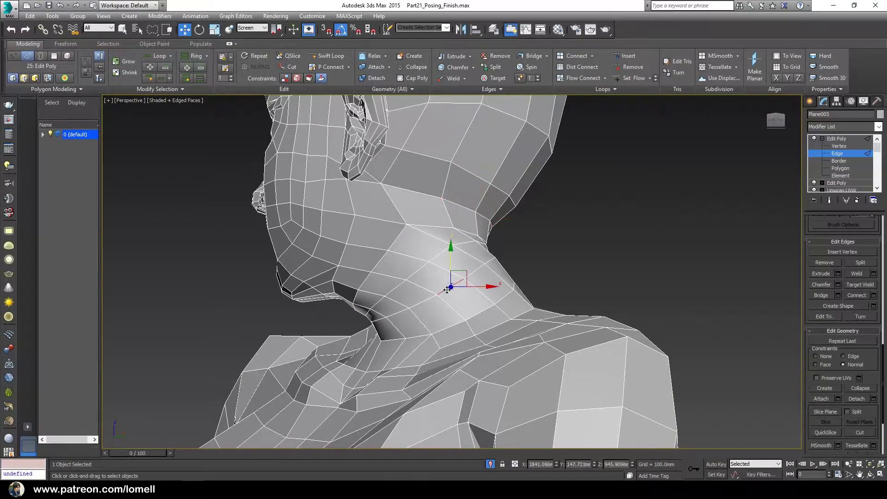
pyautogui.keyDown('alt'); pyautogui.moveTo(446, 289); pyautogui.dragTo(456, 311, button='middle'); pyautogui.keyUp('alt')
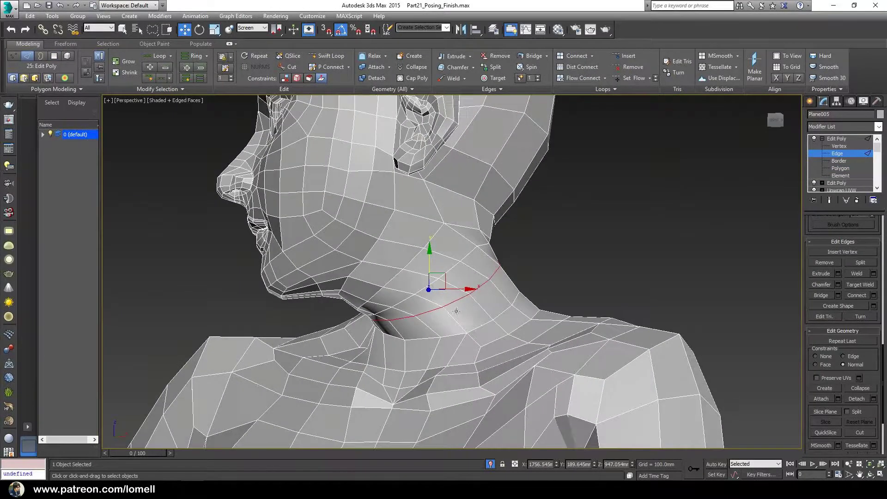
pyautogui.click(628, 79)
pyautogui.doubleClick(466, 257)
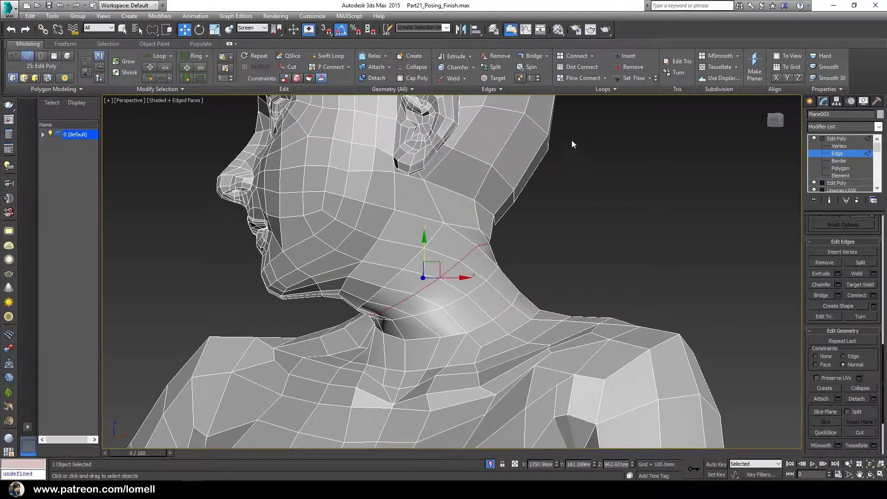
pyautogui.moveTo(616, 99)
pyautogui.keyDown('alt'); pyautogui.mouseDown(button='middle')
pyautogui.moveTo(452, 317)
pyautogui.moveTo(635, 144)
pyautogui.mouseUp(button='middle'); pyautogui.keyUp('alt')
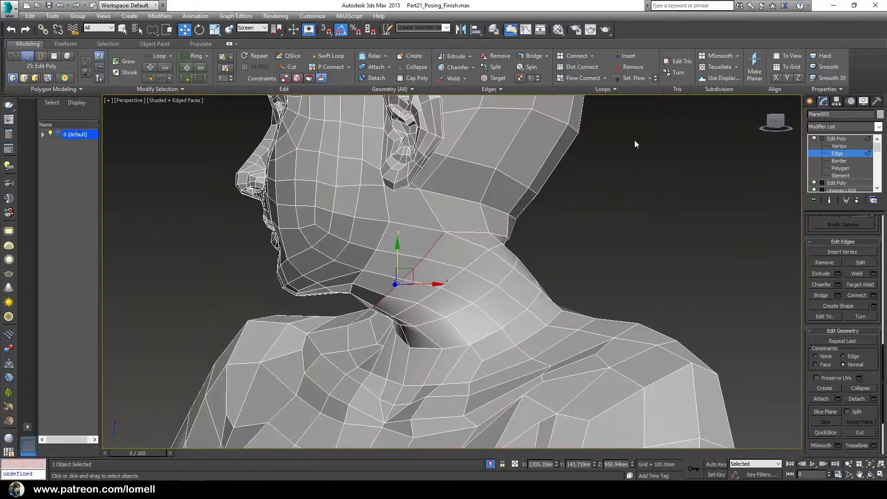
pyautogui.click(633, 78)
pyautogui.moveTo(451, 291)
pyautogui.keyDown('alt'); pyautogui.mouseDown(button='middle')
pyautogui.moveTo(523, 328)
pyautogui.moveTo(414, 333)
pyautogui.moveTo(376, 311)
pyautogui.moveTo(371, 324)
pyautogui.mouseUp(button='middle'); pyautogui.keyUp('alt')
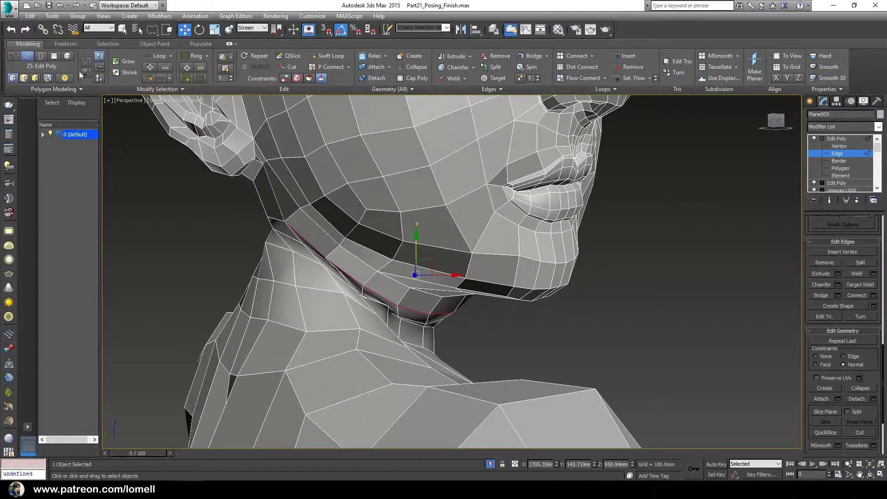
# Step: Choose the Freeform Relax/Soften brush and raise its size to 75.4
pyautogui.click(67, 46)
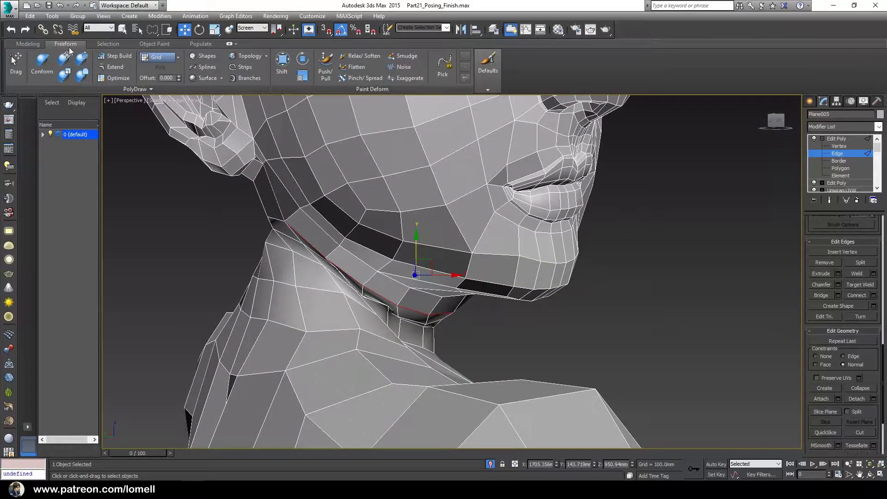
pyautogui.click(353, 59)
pyautogui.keyDown('alt'); pyautogui.moveTo(378, 277); pyautogui.dragTo(361, 298, button='middle'); pyautogui.keyUp('alt')
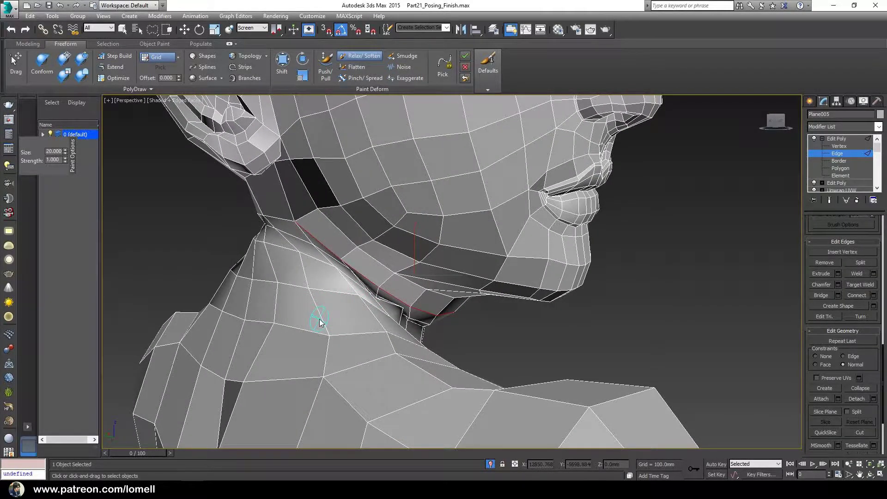
pyautogui.keyDown('ctrl'); pyautogui.keyDown('shift'); pyautogui.moveTo(333, 159); pyautogui.dragTo(302, 292); pyautogui.keyUp('shift'); pyautogui.keyUp('ctrl')
pyautogui.keyDown('alt'); pyautogui.moveTo(343, 284); pyautogui.dragTo(312, 253, button='middle'); pyautogui.keyUp('alt')
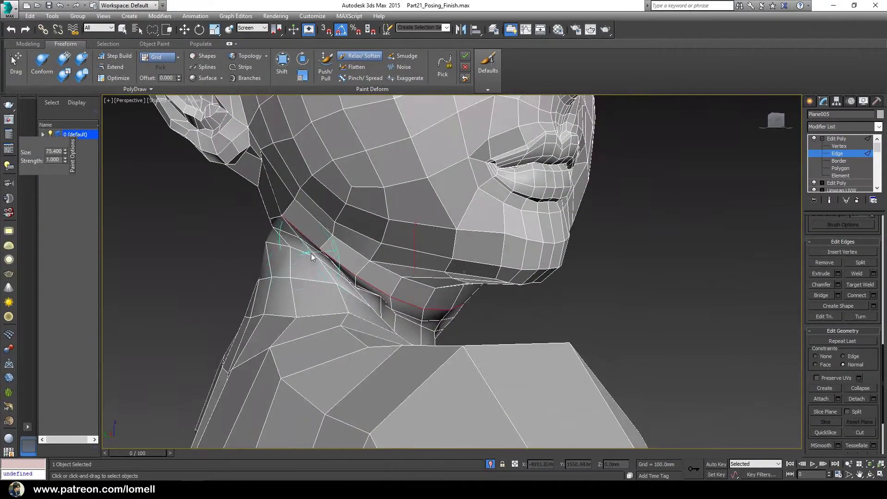
# Step: Paint Relax/Soften over the neck and jaw crease to smooth the surface
pyautogui.keyDown('ctrl'); pyautogui.keyDown('shift'); pyautogui.moveTo(311, 253); pyautogui.dragTo(350, 273); pyautogui.keyUp('shift'); pyautogui.keyUp('ctrl')
pyautogui.moveTo(351, 274)
pyautogui.keyDown('alt'); pyautogui.mouseDown(button='middle')
pyautogui.moveTo(371, 311)
pyautogui.moveTo(336, 286)
pyautogui.mouseUp(button='middle'); pyautogui.keyUp('alt')
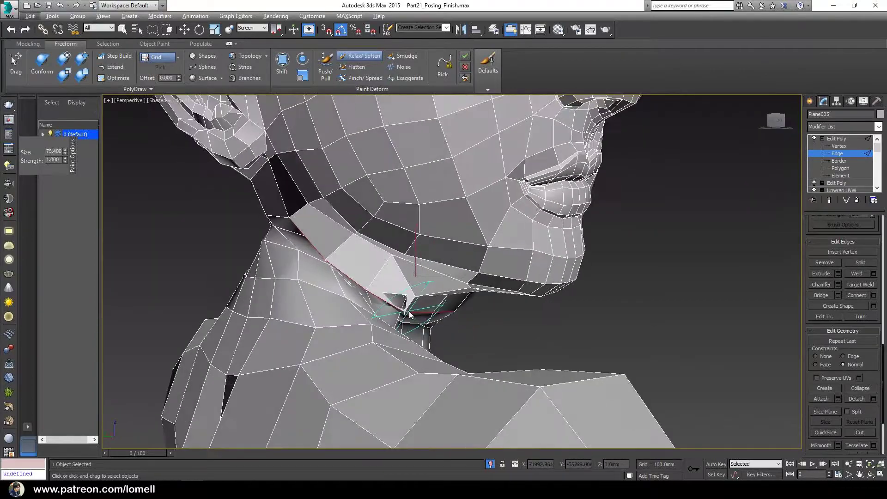
pyautogui.moveTo(335, 285)
pyautogui.mouseDown()
pyautogui.moveTo(356, 277)
pyautogui.moveTo(400, 323)
pyautogui.mouseUp()
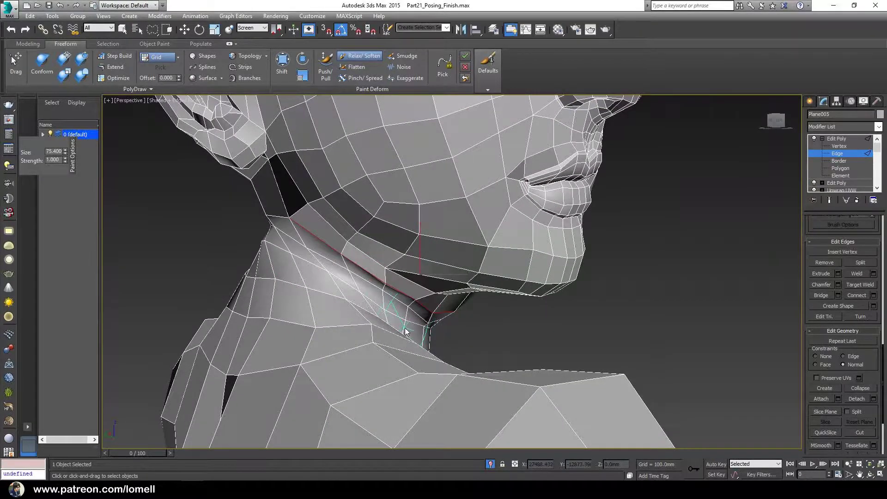
pyautogui.keyDown('alt'); pyautogui.moveTo(406, 331); pyautogui.dragTo(397, 336, button='middle'); pyautogui.keyUp('alt')
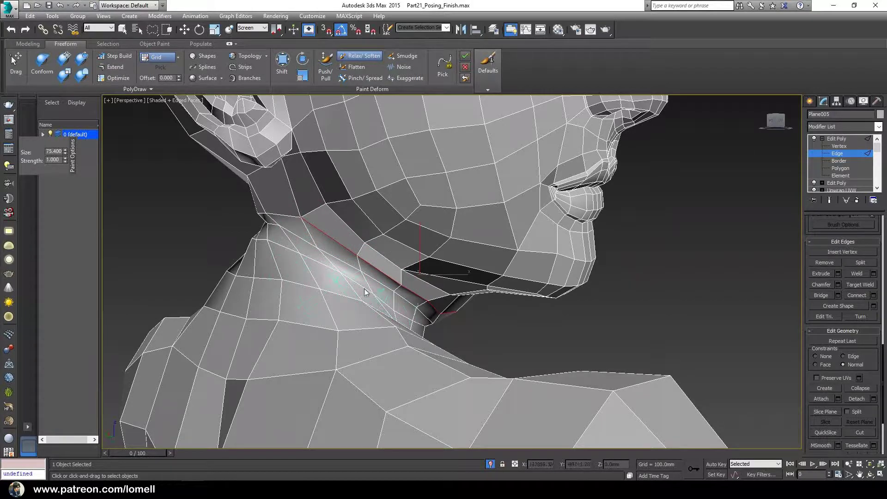
pyautogui.moveTo(368, 287); pyautogui.dragTo(372, 290)
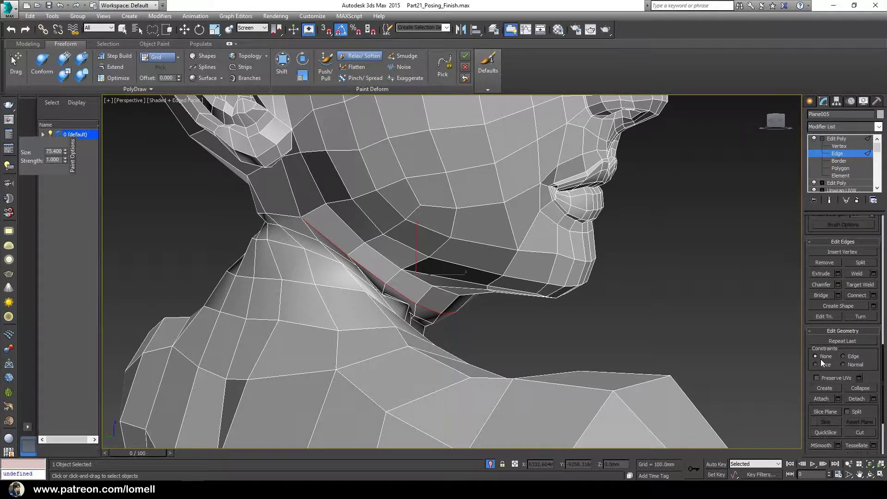
pyautogui.moveTo(365, 265)
pyautogui.mouseDown()
pyautogui.moveTo(397, 278)
pyautogui.moveTo(383, 282)
pyautogui.moveTo(408, 306)
pyautogui.mouseUp()
pyautogui.moveTo(408, 307)
pyautogui.keyDown('alt'); pyautogui.mouseDown(button='middle')
pyautogui.moveTo(360, 306)
pyautogui.moveTo(396, 301)
pyautogui.moveTo(403, 308)
pyautogui.moveTo(462, 287)
pyautogui.moveTo(492, 286)
pyautogui.moveTo(491, 238)
pyautogui.moveTo(469, 254)
pyautogui.moveTo(418, 250)
pyautogui.moveTo(416, 267)
pyautogui.moveTo(406, 248)
pyautogui.moveTo(502, 246)
pyautogui.moveTo(462, 285)
pyautogui.moveTo(470, 230)
pyautogui.mouseUp(button='middle'); pyautogui.keyUp('alt')
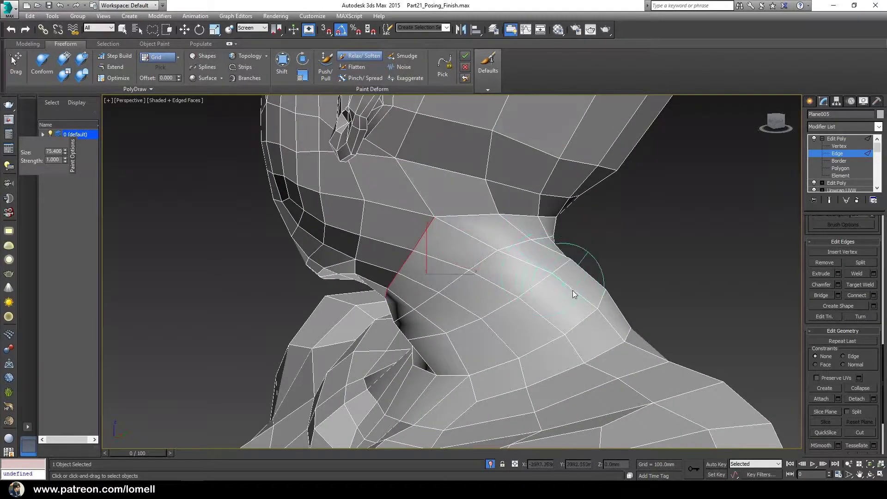
pyautogui.keyDown('alt'); pyautogui.moveTo(572, 293); pyautogui.dragTo(392, 318, button='middle'); pyautogui.keyUp('alt')
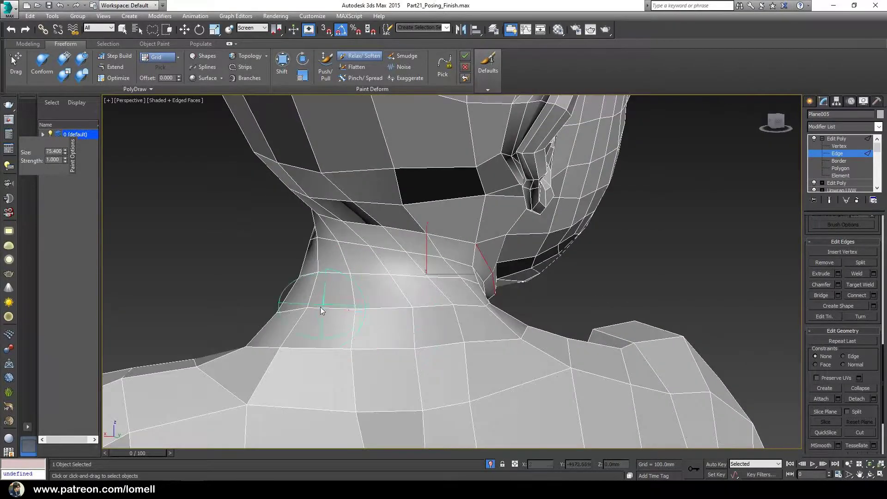
pyautogui.moveTo(442, 330)
pyautogui.keyDown('alt'); pyautogui.mouseDown(button='middle')
pyautogui.moveTo(376, 307)
pyautogui.moveTo(335, 329)
pyautogui.moveTo(448, 353)
pyautogui.moveTo(403, 347)
pyautogui.moveTo(376, 307)
pyautogui.moveTo(406, 307)
pyautogui.moveTo(386, 316)
pyautogui.moveTo(382, 296)
pyautogui.mouseUp(button='middle'); pyautogui.keyUp('alt')
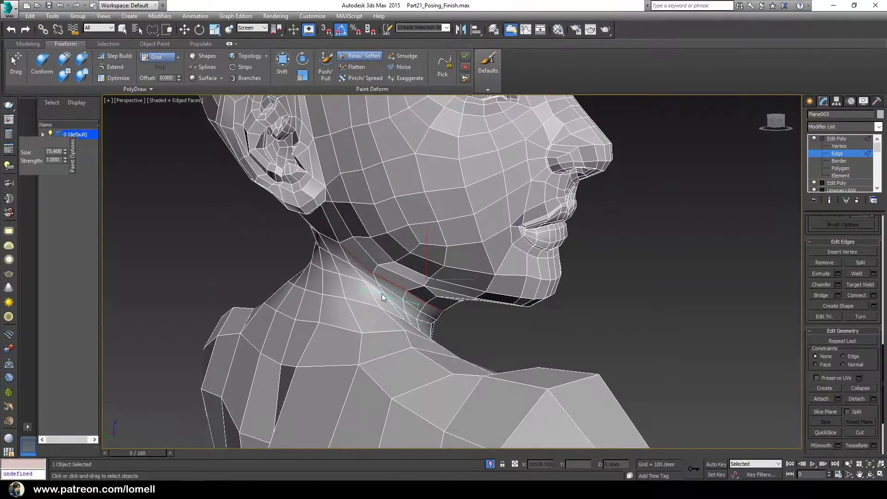
pyautogui.moveTo(469, 345)
pyautogui.keyDown('alt'); pyautogui.mouseDown(button='middle')
pyautogui.moveTo(389, 333)
pyautogui.moveTo(485, 310)
pyautogui.moveTo(379, 289)
pyautogui.moveTo(385, 311)
pyautogui.mouseUp(button='middle'); pyautogui.keyUp('alt')
pyautogui.scroll(-5, 386, 311)
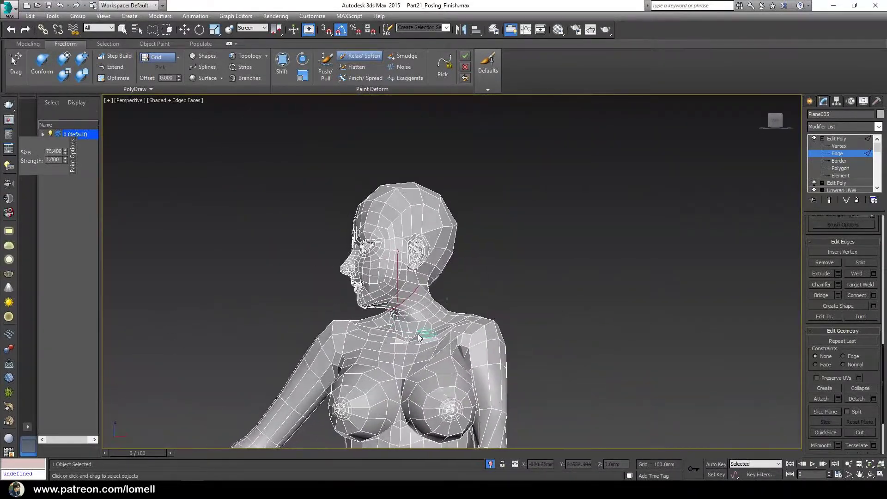
pyautogui.moveTo(420, 336)
pyautogui.keyDown('alt'); pyautogui.mouseDown(button='middle')
pyautogui.moveTo(396, 326)
pyautogui.moveTo(460, 327)
pyautogui.moveTo(414, 332)
pyautogui.moveTo(436, 356)
pyautogui.moveTo(416, 355)
pyautogui.mouseUp(button='middle'); pyautogui.keyUp('alt')
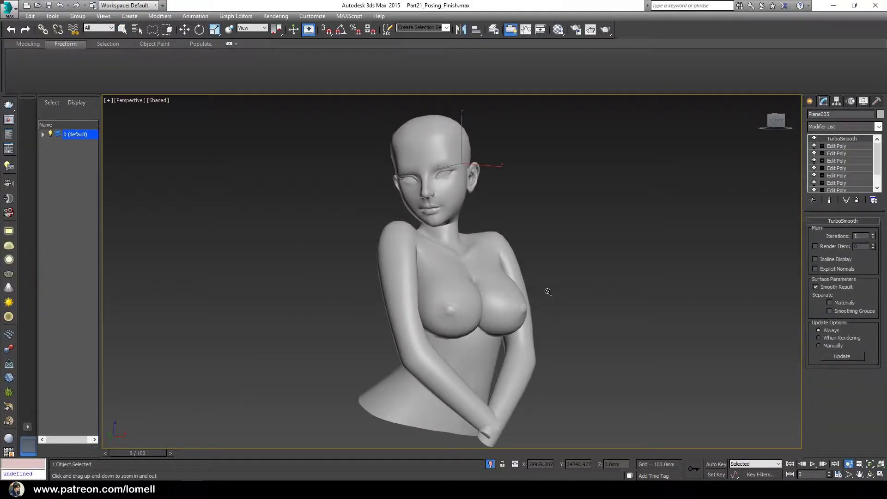
# Step: Delete the old TurboSmooth modifier and show edged faces with F4
pyautogui.moveTo(604, 283)
pyautogui.keyDown('alt'); pyautogui.mouseDown(button='middle')
pyautogui.moveTo(576, 291)
pyautogui.moveTo(608, 293)
pyautogui.moveTo(718, 251)
pyautogui.mouseUp(button='middle'); pyautogui.keyUp('alt')
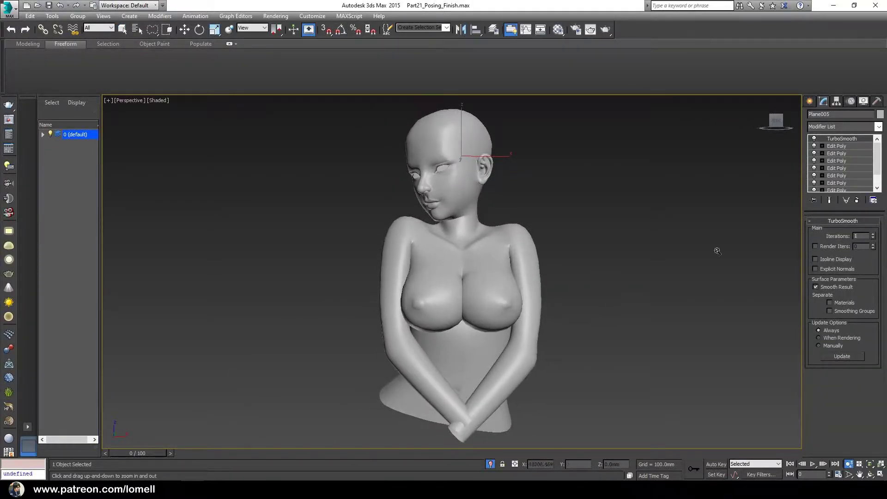
pyautogui.click(857, 200)
pyautogui.moveTo(466, 258)
pyautogui.keyDown('alt'); pyautogui.mouseDown(button='middle')
pyautogui.moveTo(495, 261)
pyautogui.moveTo(481, 262)
pyautogui.mouseUp(button='middle'); pyautogui.keyUp('alt')
pyautogui.press('F4')
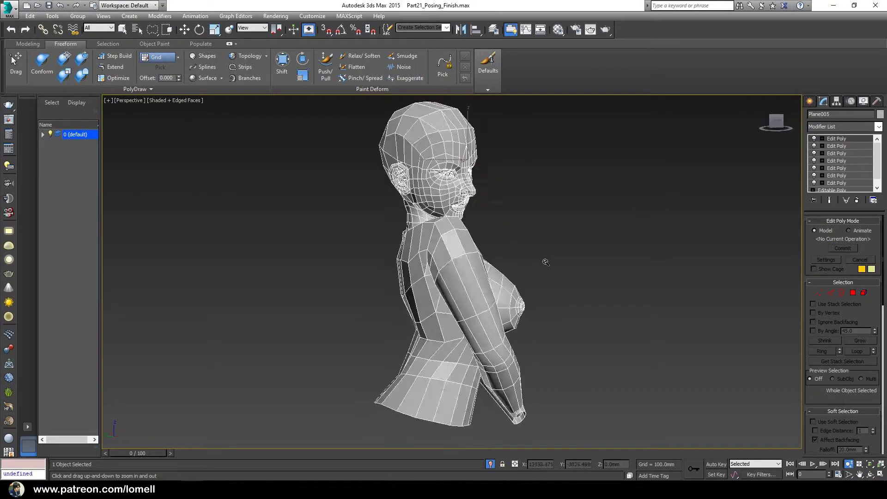
pyautogui.moveTo(545, 262)
pyautogui.keyDown('alt'); pyautogui.mouseDown(button='middle')
pyautogui.moveTo(465, 269)
pyautogui.moveTo(596, 259)
pyautogui.mouseUp(button='middle'); pyautogui.keyUp('alt')
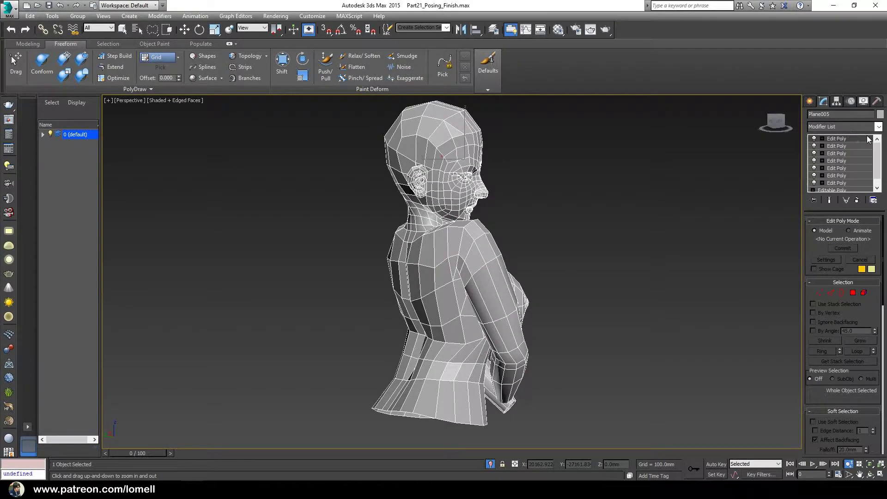
# Step: Add a TurboSmooth modifier from the Modifier List onto the bust
pyautogui.click(879, 127)
pyautogui.moveTo(879, 208); pyautogui.dragTo(878, 399)
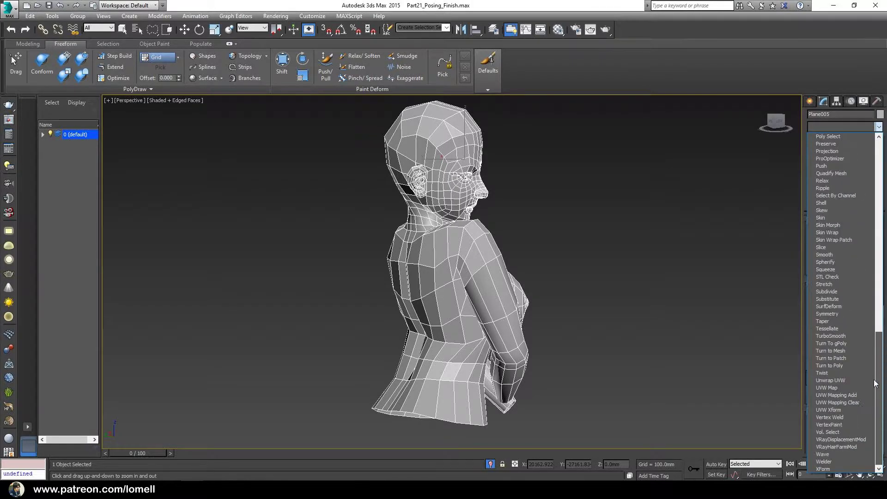
pyautogui.click(836, 336)
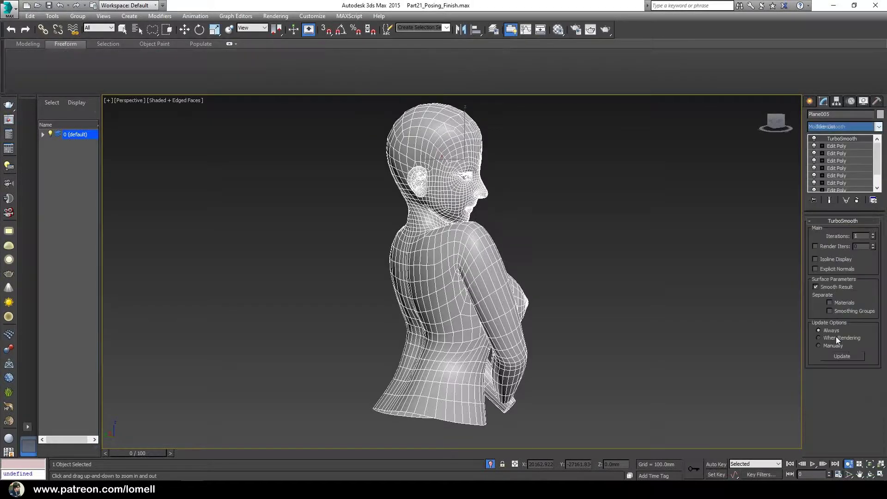
pyautogui.keyDown('alt'); pyautogui.moveTo(415, 291); pyautogui.dragTo(499, 289, button='middle'); pyautogui.keyUp('alt')
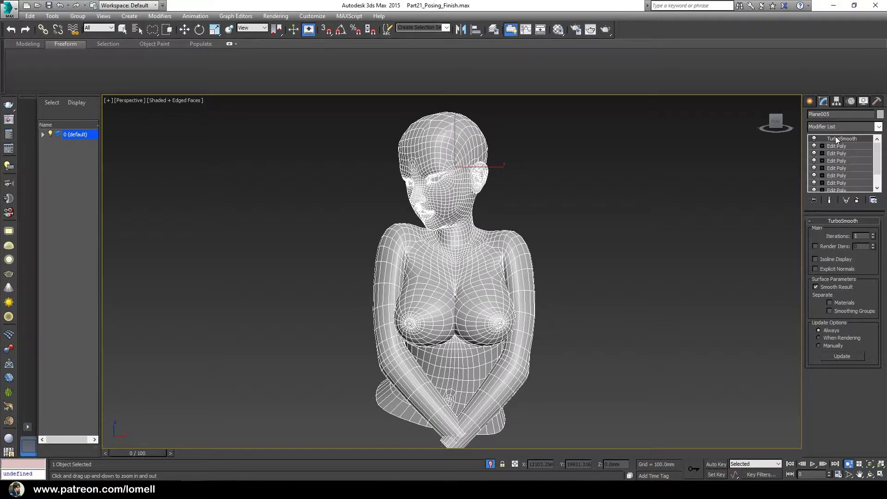
pyautogui.moveTo(598, 223)
pyautogui.keyDown('alt'); pyautogui.mouseDown(button='middle')
pyautogui.moveTo(570, 255)
pyautogui.moveTo(581, 254)
pyautogui.mouseUp(button='middle'); pyautogui.keyUp('alt')
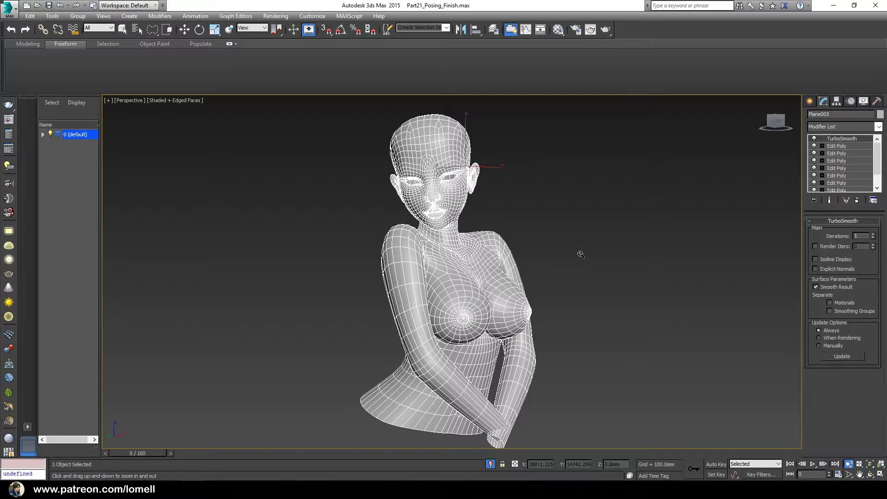
# Step: Inspect the unsmoothed Edit Poly level, then return to the TurboSmooth result
pyautogui.click(841, 153)
pyautogui.moveTo(446, 324); pyautogui.dragTo(446, 300)
pyautogui.keyDown('alt'); pyautogui.moveTo(446, 301); pyautogui.dragTo(488, 200, button='middle'); pyautogui.keyUp('alt')
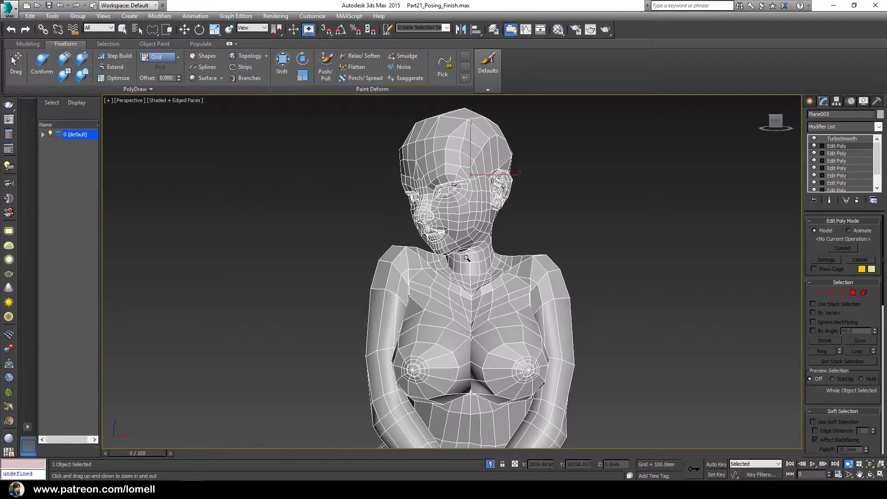
pyautogui.moveTo(467, 258)
pyautogui.keyDown('alt'); pyautogui.mouseDown(button='middle')
pyautogui.moveTo(635, 277)
pyautogui.moveTo(573, 275)
pyautogui.moveTo(656, 268)
pyautogui.mouseUp(button='middle'); pyautogui.keyUp('alt')
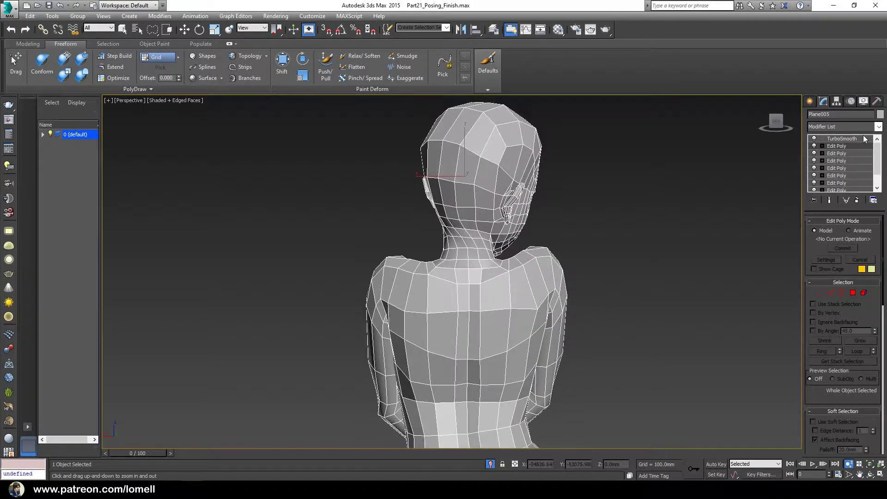
pyautogui.click(848, 141)
pyautogui.moveTo(669, 303)
pyautogui.keyDown('alt'); pyautogui.mouseDown(button='middle')
pyautogui.moveTo(548, 297)
pyautogui.moveTo(540, 305)
pyautogui.moveTo(568, 323)
pyautogui.moveTo(537, 327)
pyautogui.moveTo(562, 276)
pyautogui.mouseUp(button='middle'); pyautogui.keyUp('alt')
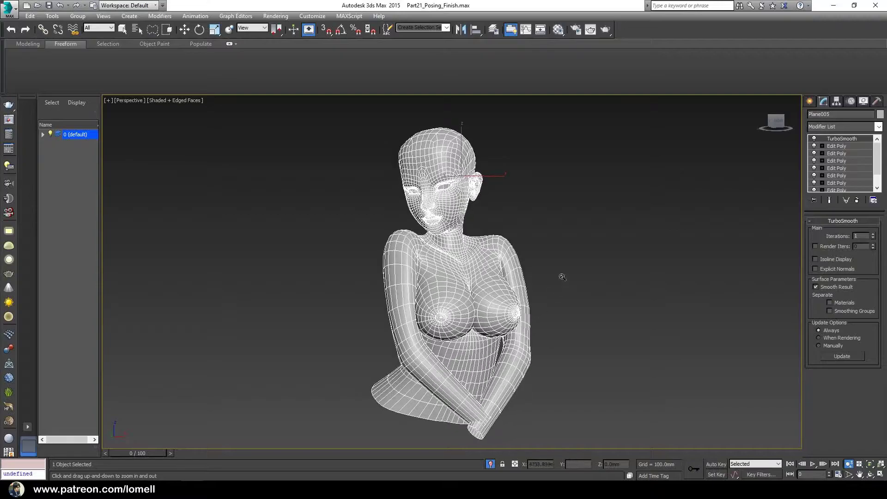
# Step: Exit Isolate Selection to show the textured character beside the grey bust, and select it
pyautogui.press('q')
pyautogui.click(575, 226)
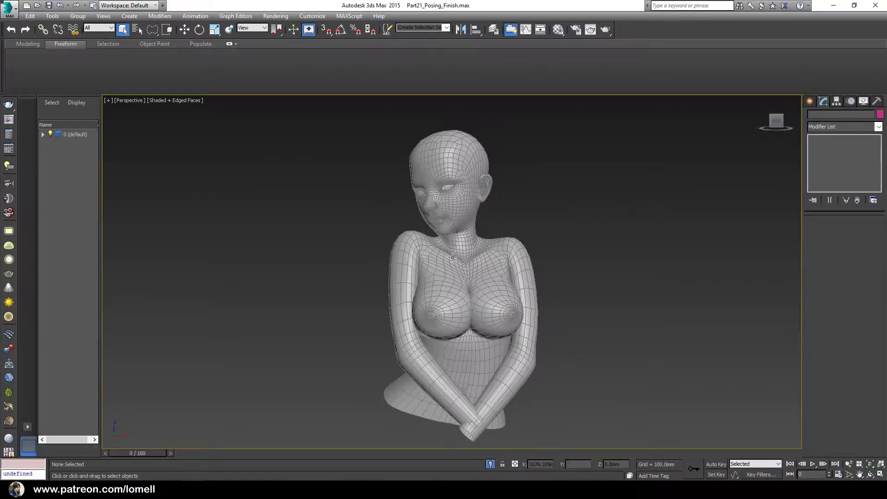
pyautogui.keyDown('alt'); pyautogui.moveTo(547, 310); pyautogui.dragTo(446, 259, button='middle'); pyautogui.keyUp('alt')
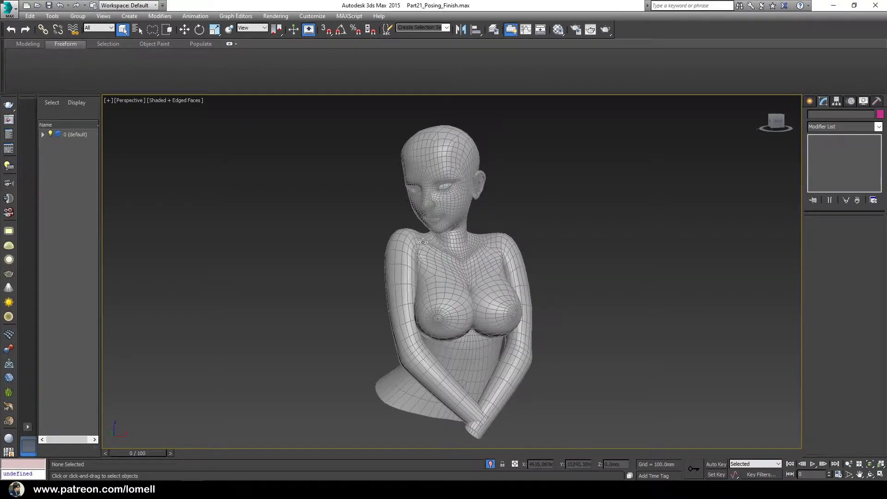
pyautogui.click(491, 464)
pyautogui.keyDown('alt'); pyautogui.moveTo(508, 355); pyautogui.dragTo(446, 351, button='middle'); pyautogui.keyUp('alt')
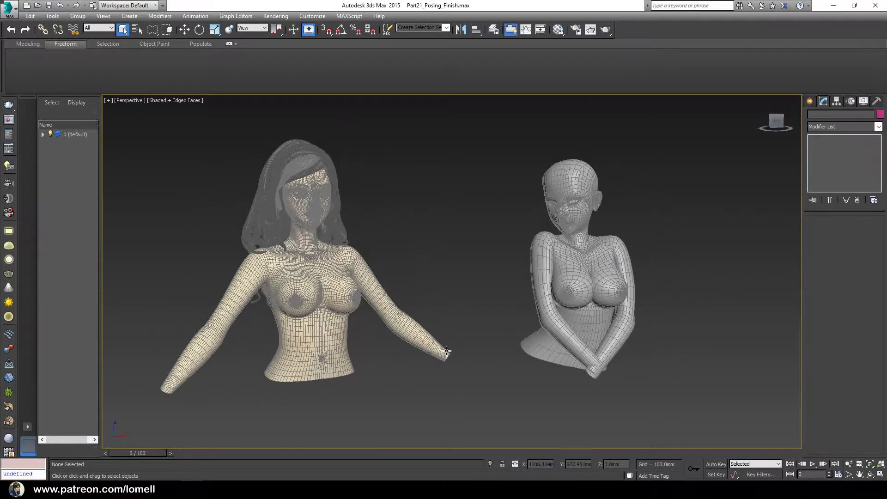
pyautogui.click(319, 291)
pyautogui.moveTo(364, 317); pyautogui.dragTo(386, 345, button='middle')
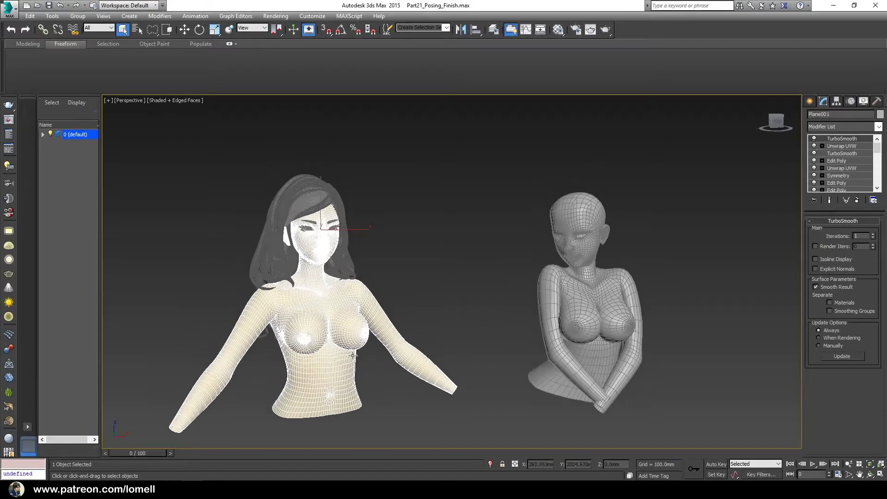
# Step: Zoom and orbit to compare the textured character's face and torso with the grey bust
pyautogui.scroll(5, 392, 343)
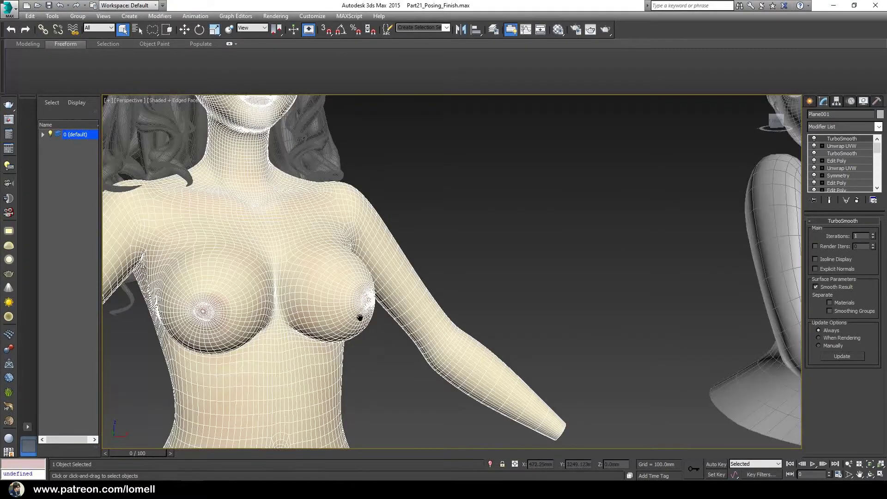
pyautogui.scroll(-5, 392, 342)
pyautogui.scroll(1, 395, 332)
pyautogui.hotkey('alt', 'z')
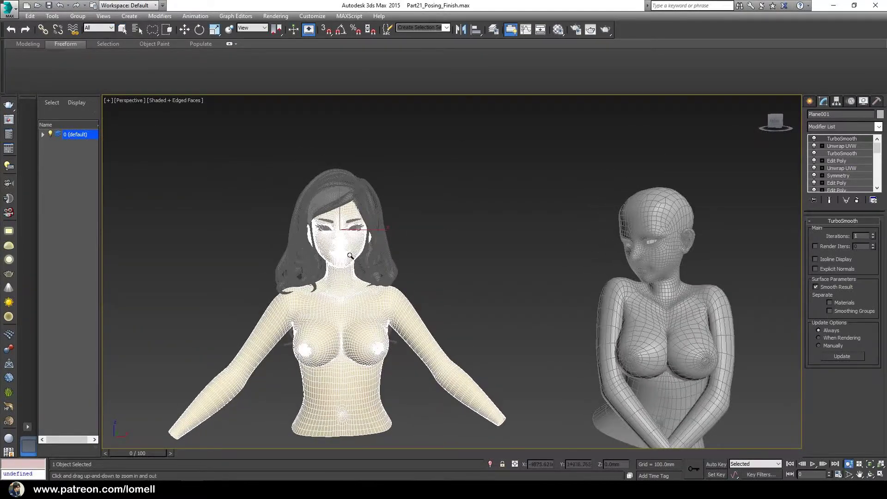
pyautogui.moveTo(365, 277); pyautogui.dragTo(355, 217)
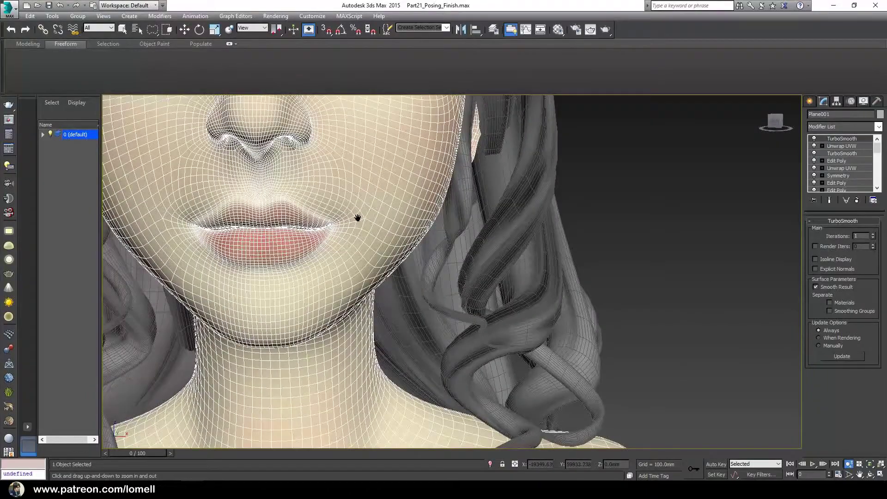
pyautogui.moveTo(358, 218); pyautogui.dragTo(390, 307, button='middle')
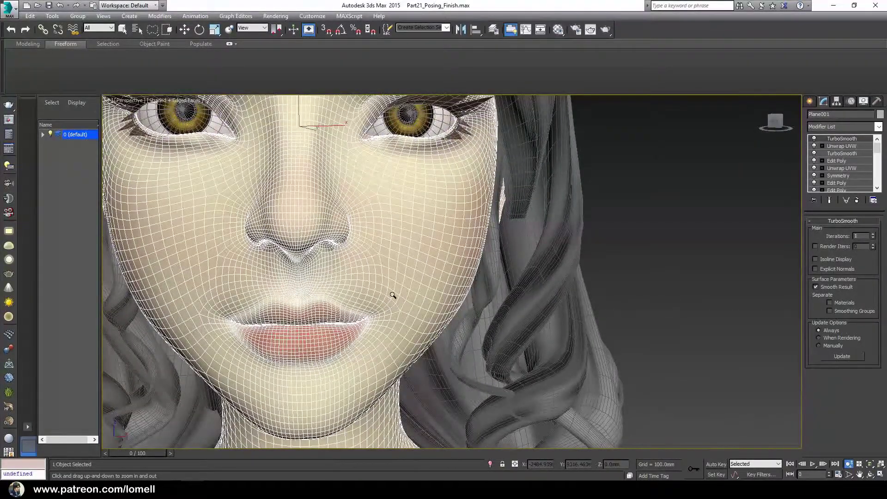
pyautogui.moveTo(373, 243)
pyautogui.mouseDown()
pyautogui.moveTo(356, 272)
pyautogui.moveTo(339, 256)
pyautogui.mouseUp()
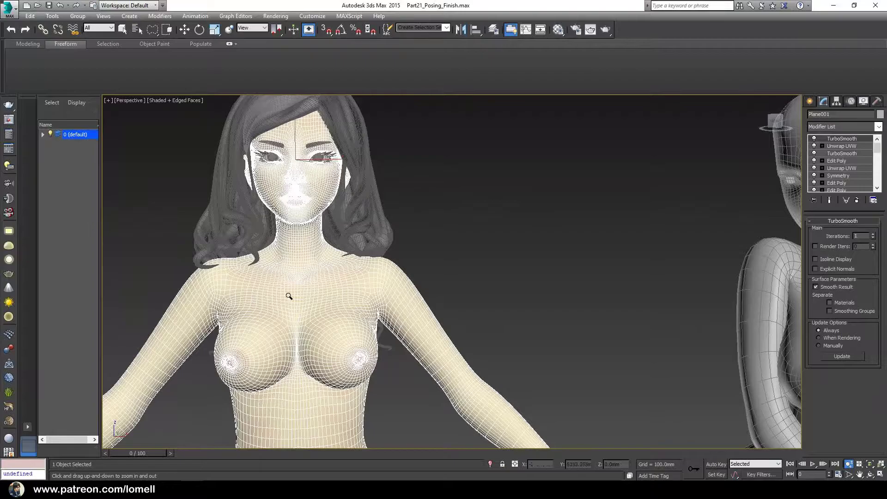
pyautogui.scroll(-3, 469, 303)
pyautogui.scroll(4, 561, 298)
pyautogui.moveTo(505, 293); pyautogui.dragTo(566, 271, button='middle')
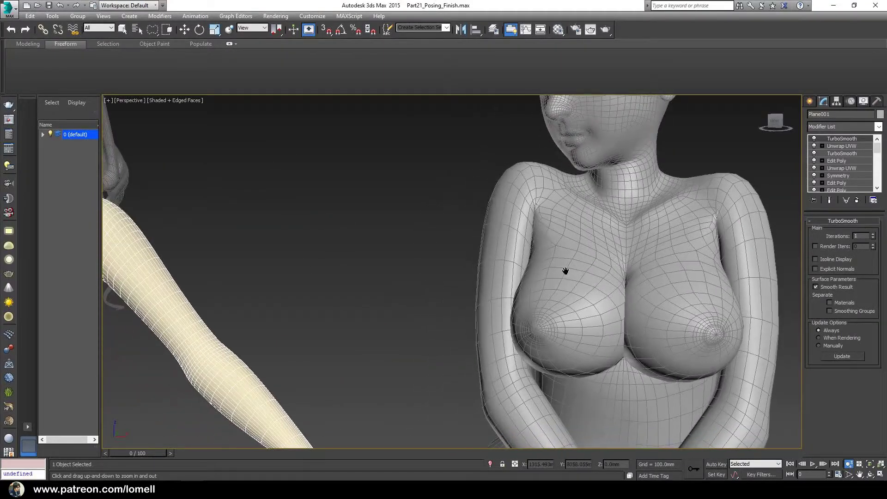
pyautogui.moveTo(248, 293); pyautogui.dragTo(345, 297, button='middle')
pyautogui.scroll(2, 345, 297)
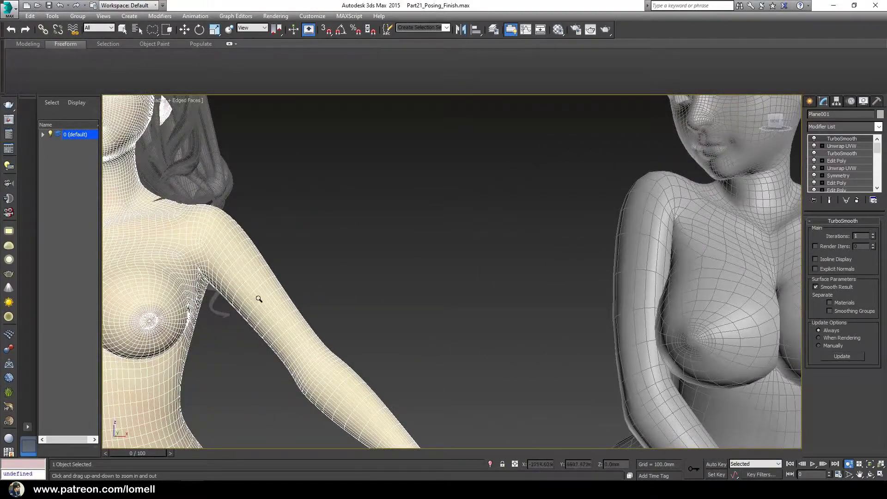
pyautogui.scroll(-5, 624, 364)
pyautogui.moveTo(511, 356); pyautogui.dragTo(413, 306)
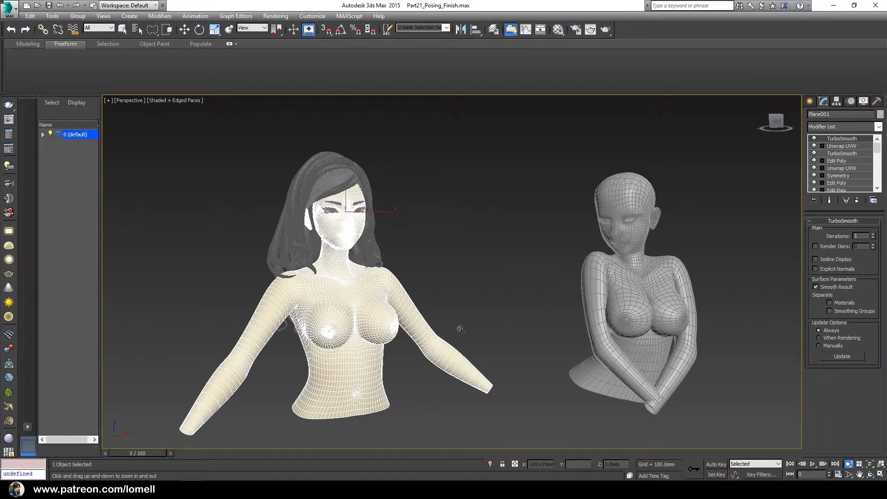
pyautogui.scroll(-1, 335, 347)
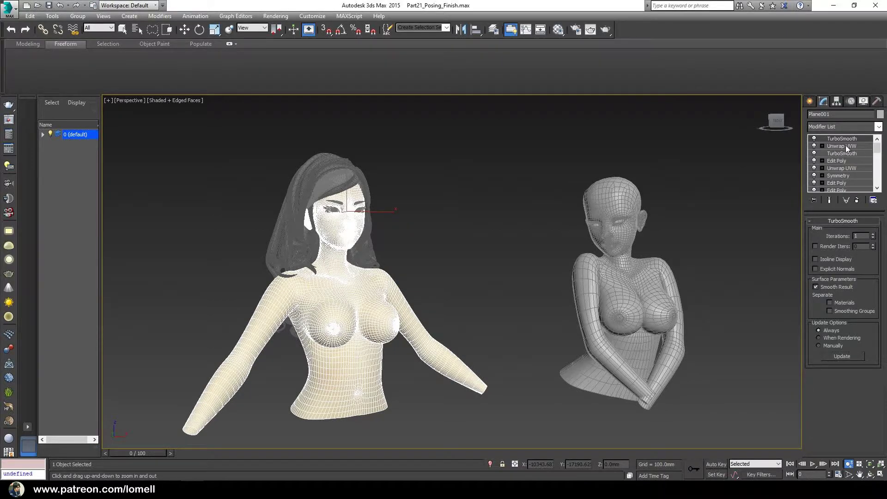
# Step: Disable the textured character's topmost TurboSmooth and reframe both models in view
pyautogui.click(815, 138)
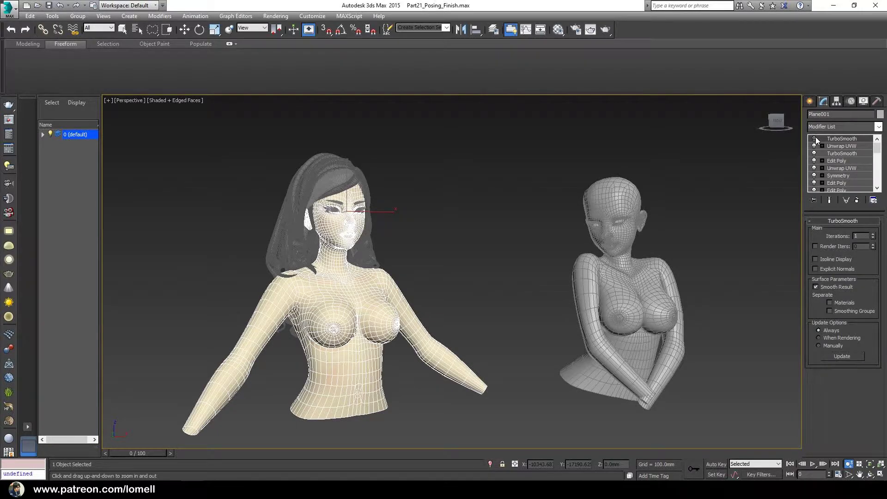
pyautogui.moveTo(397, 275); pyautogui.dragTo(427, 272, button='middle')
pyautogui.scroll(3, 426, 272)
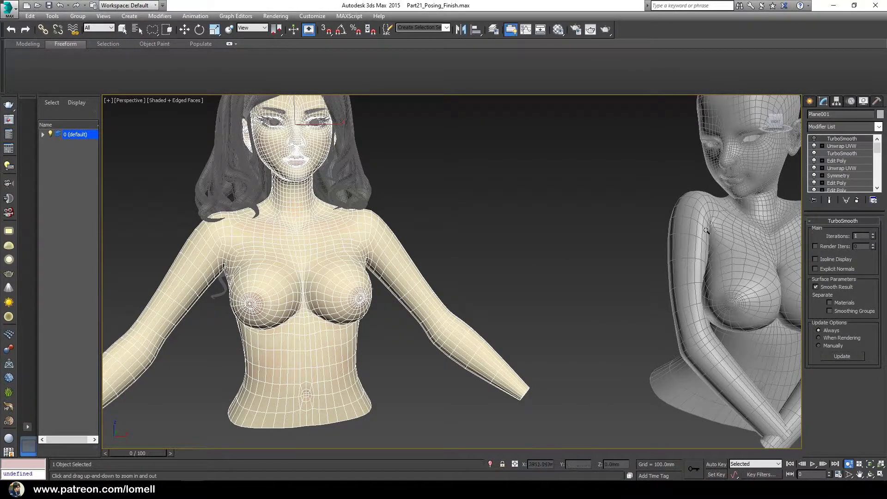
pyautogui.moveTo(683, 256); pyautogui.dragTo(478, 322)
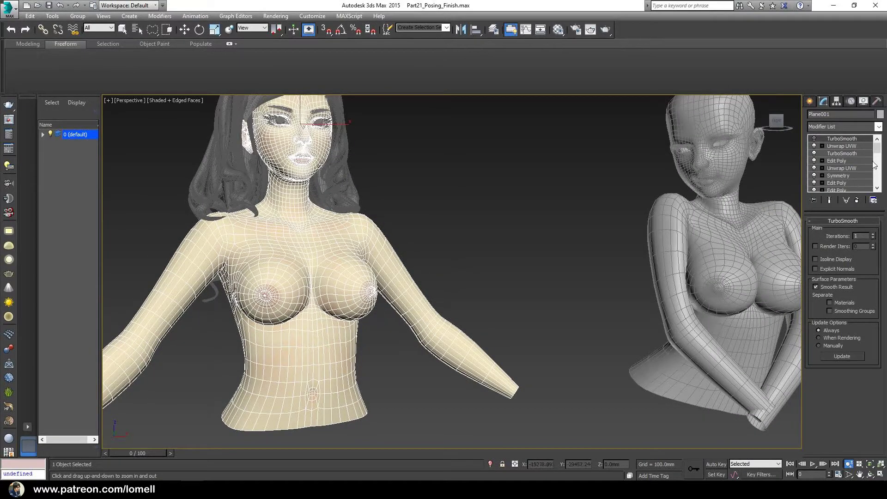
# Step: Add a Morpher modifier above Unwrap UVW on Plane001 and widen the command panel to two columns
pyautogui.click(842, 146)
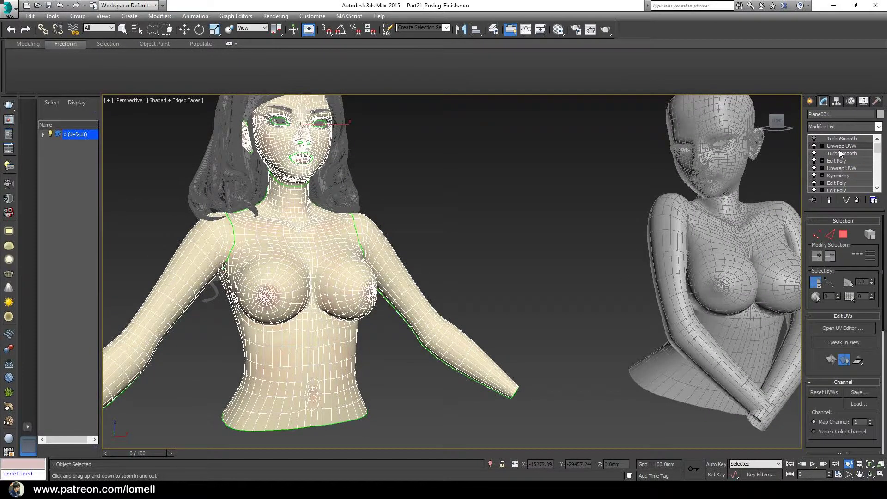
pyautogui.click(879, 128)
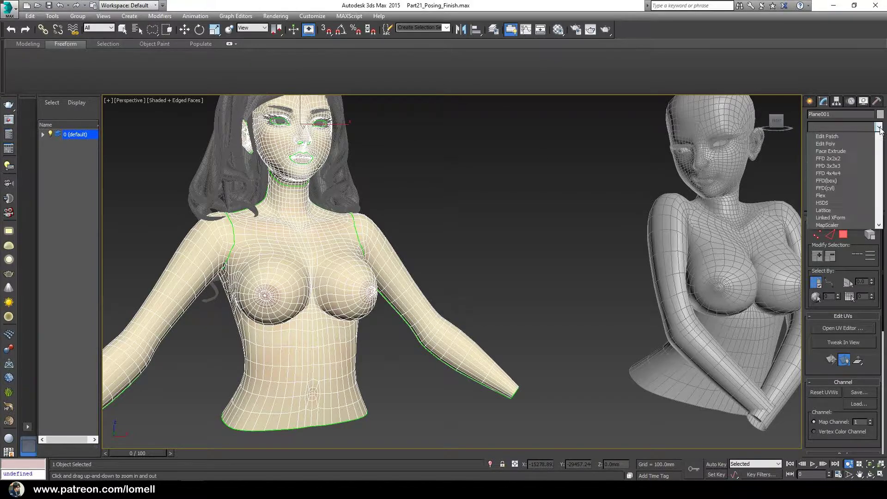
pyautogui.moveTo(877, 157); pyautogui.dragTo(877, 261)
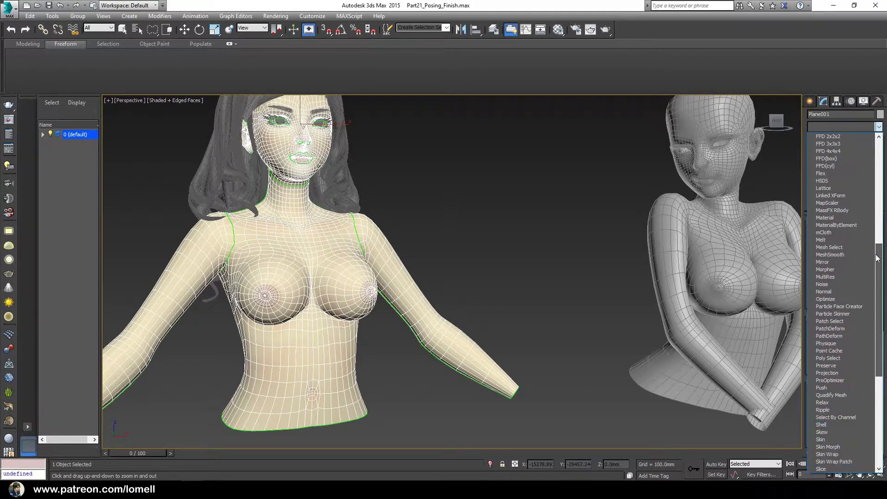
pyautogui.click(819, 269)
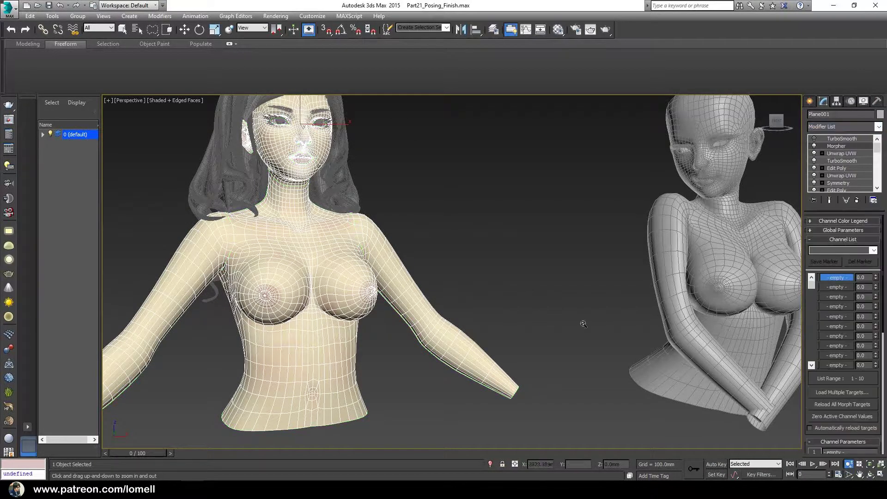
pyautogui.moveTo(505, 346); pyautogui.dragTo(499, 317)
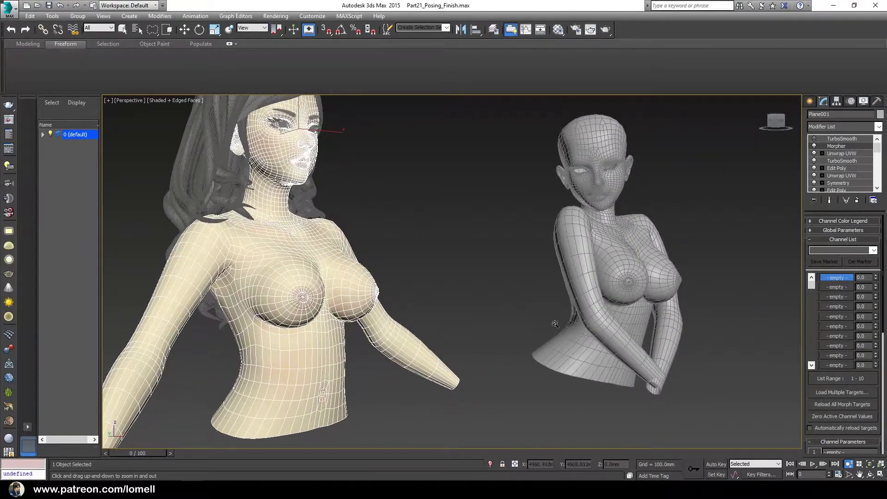
pyautogui.moveTo(801, 290); pyautogui.dragTo(754, 288)
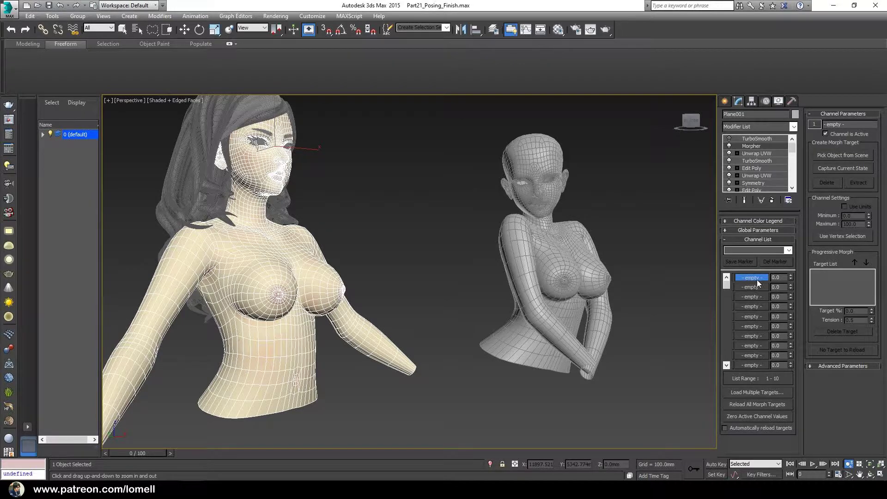
# Step: Load the reposed grey bust Plane005 into the Morpher's first channel via Pick Object from Scene
pyautogui.click(842, 155)
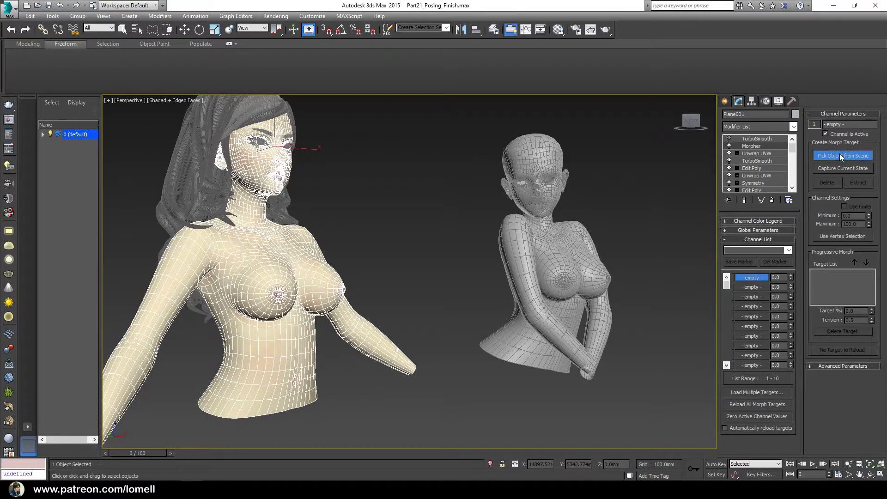
pyautogui.click(539, 253)
pyautogui.press('w')
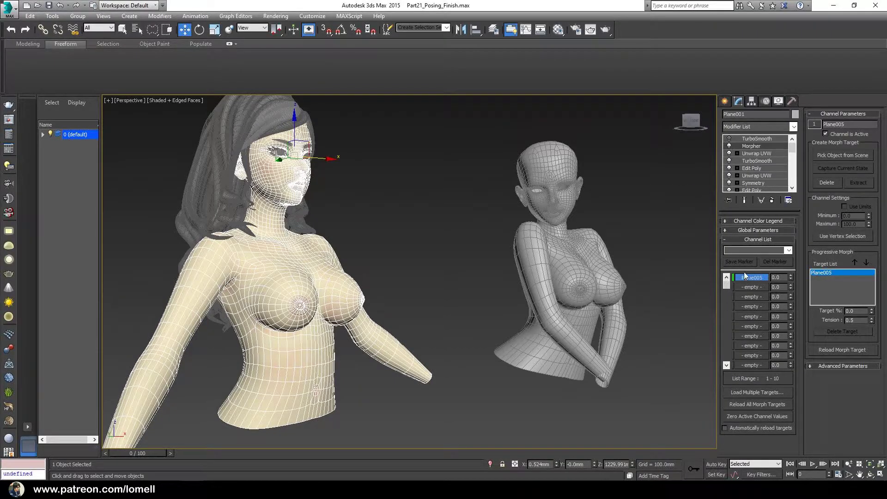
pyautogui.moveTo(536, 314)
pyautogui.keyDown('alt'); pyautogui.mouseDown(button='middle')
pyautogui.moveTo(551, 313)
pyautogui.moveTo(539, 314)
pyautogui.mouseUp(button='middle'); pyautogui.keyUp('alt')
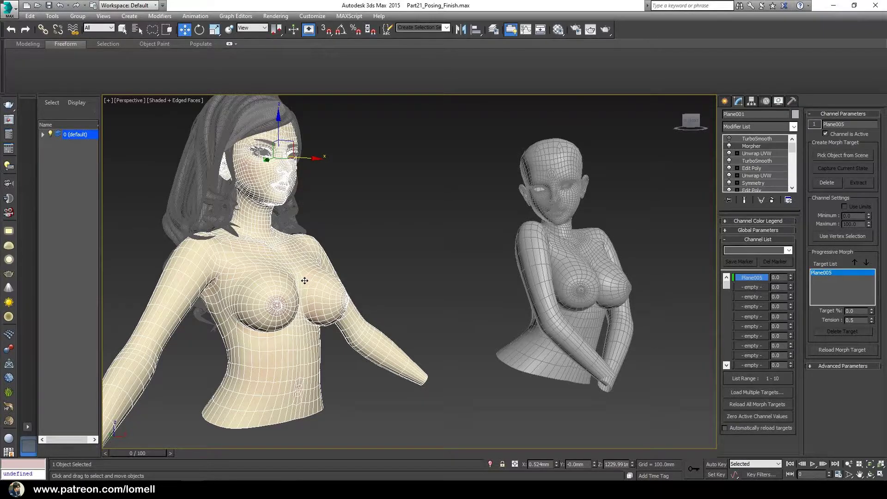
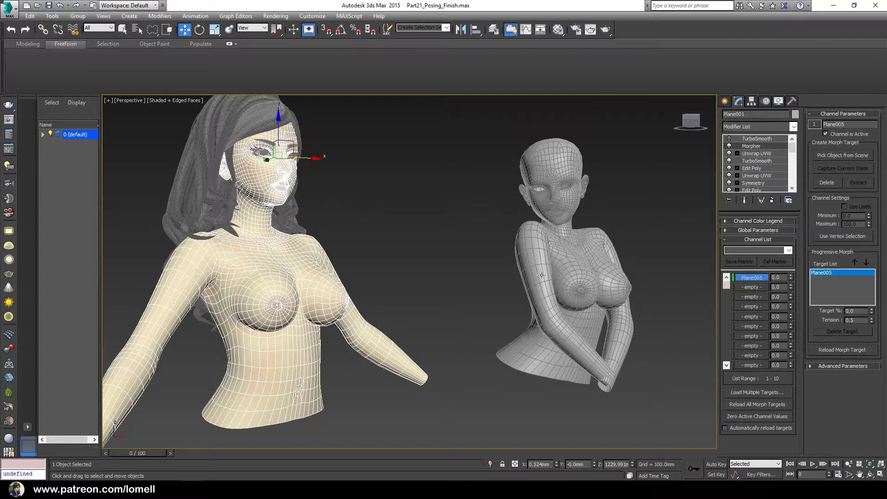
# Step: Preview the left figure's crossed-arms morph, then return it to the open-arms pose
pyautogui.scroll(2, 298, 286)
pyautogui.scroll(5, 298, 286)
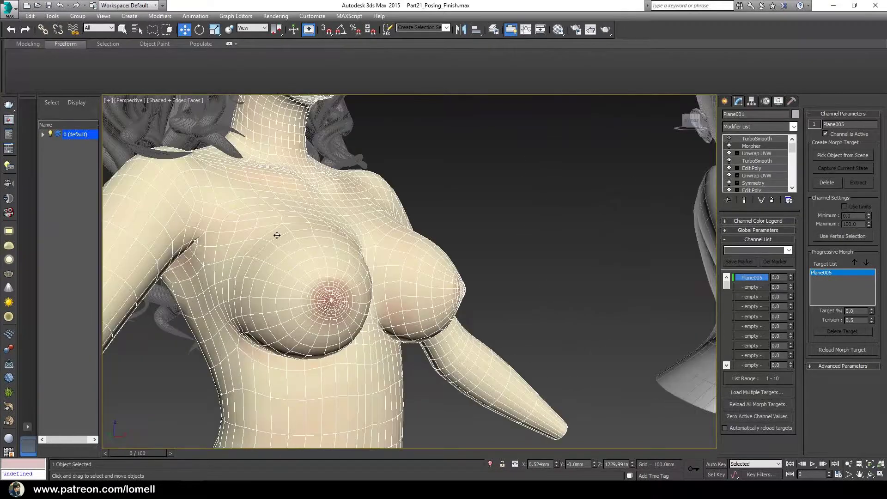
pyautogui.scroll(4, 299, 285)
pyautogui.moveTo(298, 286)
pyautogui.mouseDown(button='middle')
pyautogui.moveTo(287, 390)
pyautogui.moveTo(293, 321)
pyautogui.moveTo(273, 151)
pyautogui.mouseUp(button='middle')
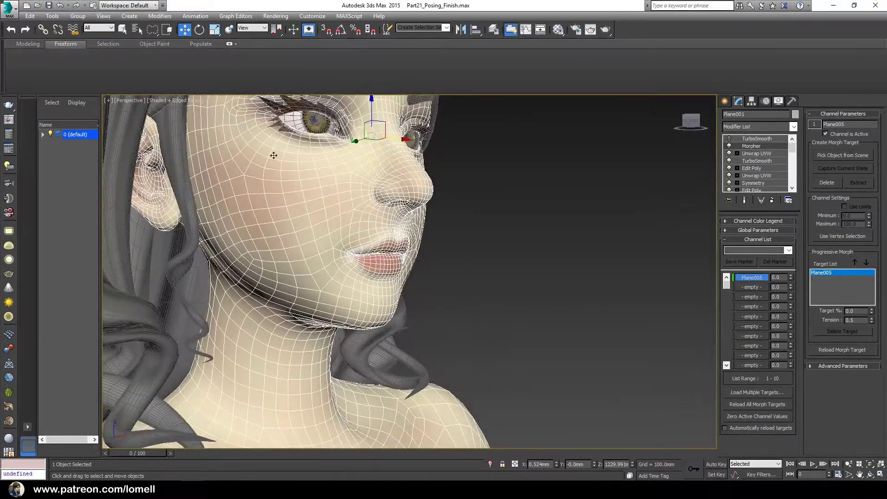
pyautogui.scroll(-5, 395, 307)
pyautogui.scroll(-1, 493, 230)
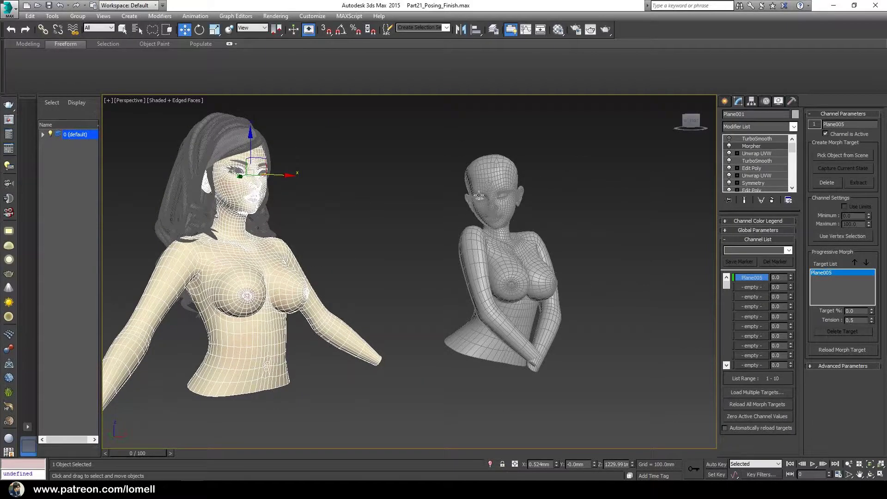
pyautogui.moveTo(456, 318)
pyautogui.keyDown('alt'); pyautogui.mouseDown(button='middle')
pyautogui.moveTo(493, 237)
pyautogui.moveTo(442, 282)
pyautogui.moveTo(433, 276)
pyautogui.moveTo(465, 300)
pyautogui.mouseUp(button='middle'); pyautogui.keyUp('alt')
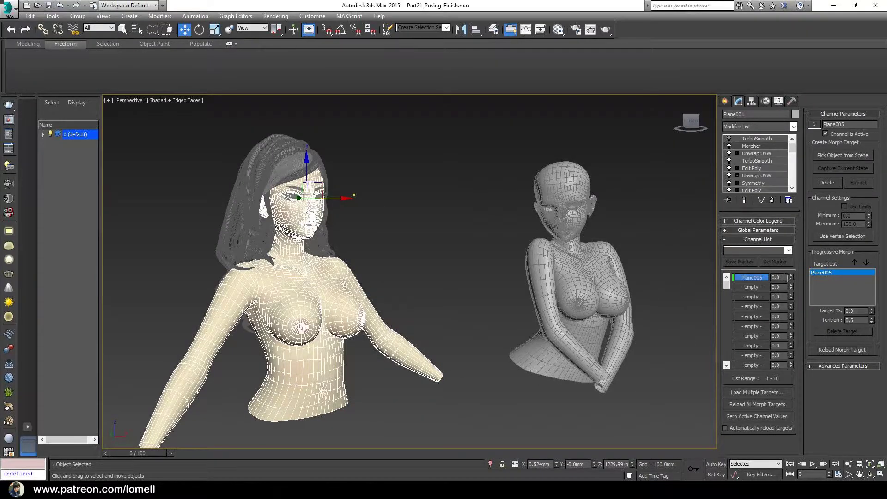
pyautogui.moveTo(791, 276); pyautogui.dragTo(788, 211)
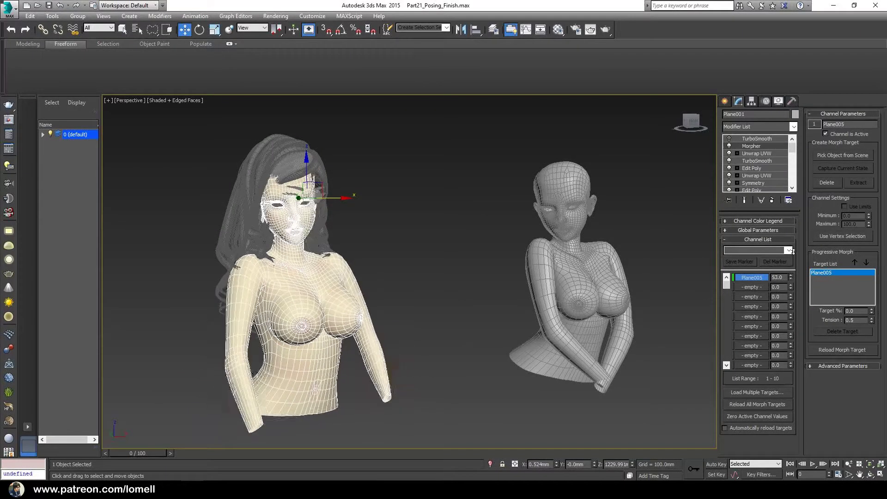
pyautogui.moveTo(362, 273)
pyautogui.keyDown('alt'); pyautogui.mouseDown(button='middle')
pyautogui.moveTo(315, 280)
pyautogui.moveTo(347, 302)
pyautogui.mouseUp(button='middle'); pyautogui.keyUp('alt')
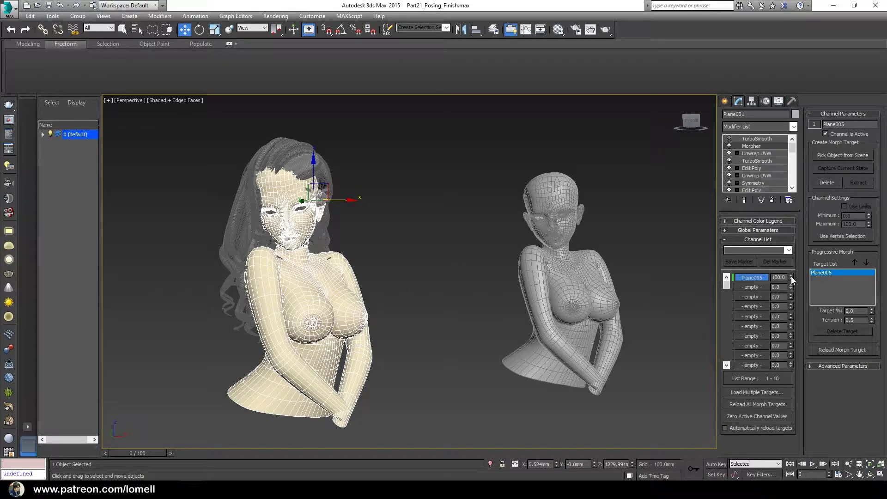
pyautogui.moveTo(793, 280); pyautogui.dragTo(784, 361)
pyautogui.keyDown('alt'); pyautogui.moveTo(658, 351); pyautogui.dragTo(409, 337, button='middle'); pyautogui.keyUp('alt')
# Step: Hide the crossed-arms figure Plane005 on the right
pyautogui.click(617, 192)
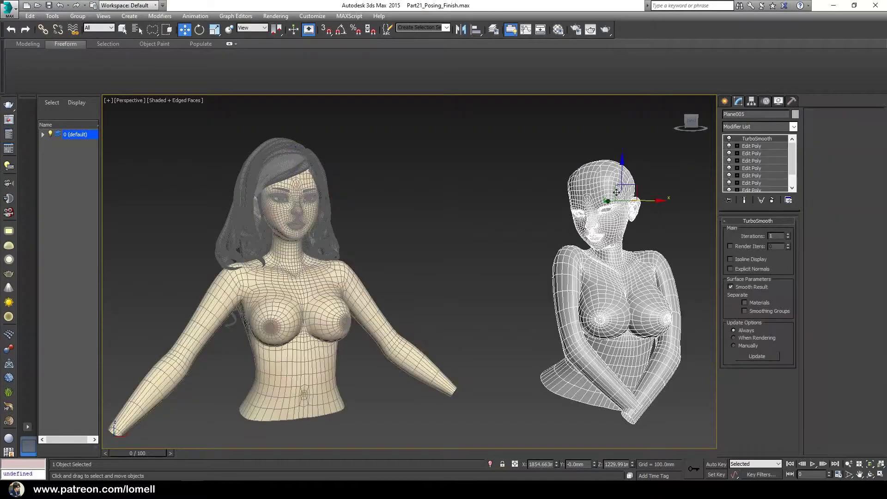
pyautogui.rightClick(605, 267)
pyautogui.click(628, 240)
pyautogui.scroll(5, 333, 239)
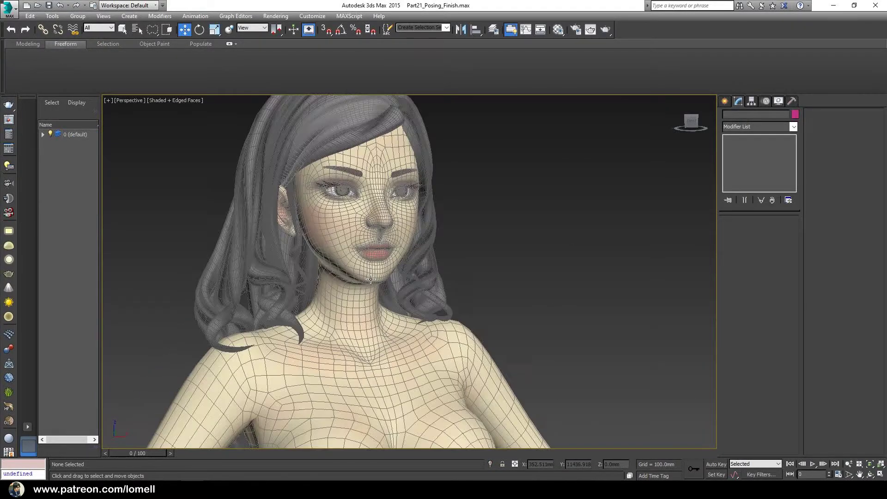
pyautogui.moveTo(373, 273)
pyautogui.mouseDown(button='middle')
pyautogui.moveTo(373, 310)
pyautogui.moveTo(386, 327)
pyautogui.mouseUp(button='middle')
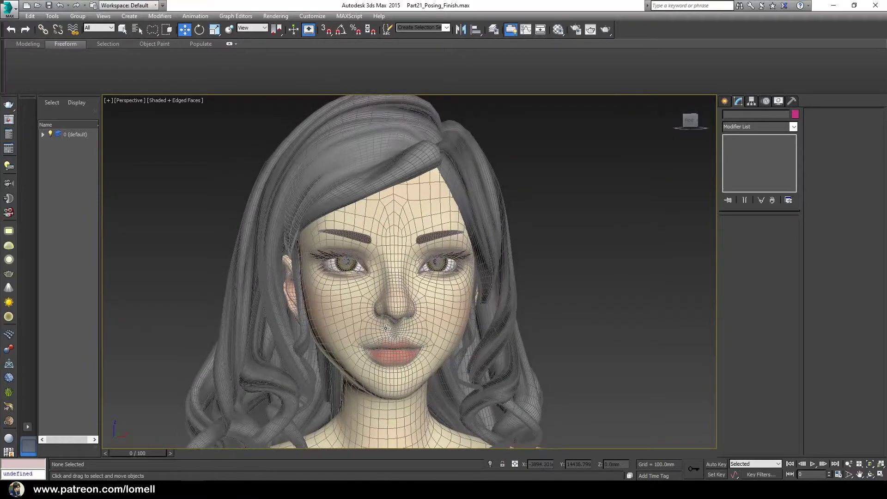
# Step: Create a Point helper with AutoGrid between the character's eyebrows
pyautogui.click(725, 101)
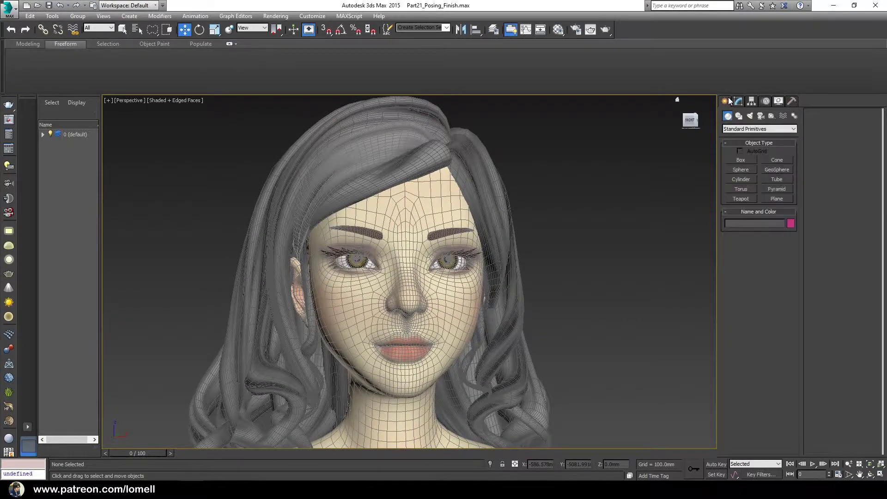
pyautogui.click(772, 116)
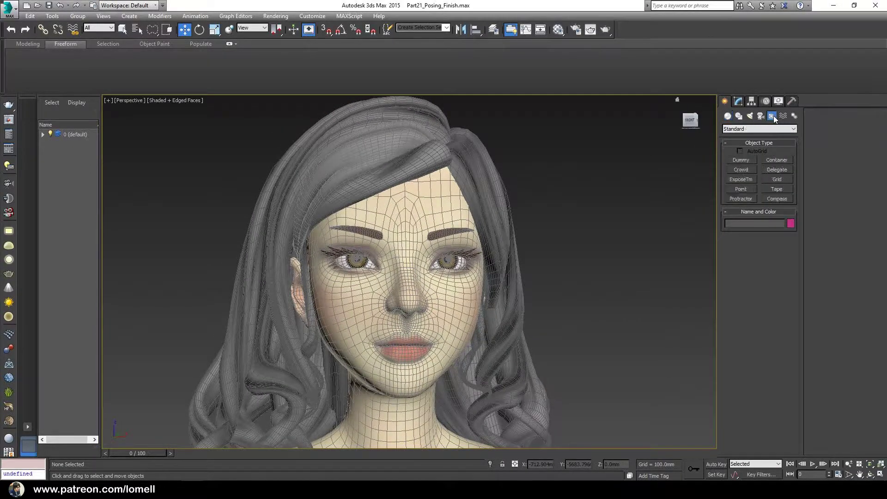
pyautogui.click(747, 192)
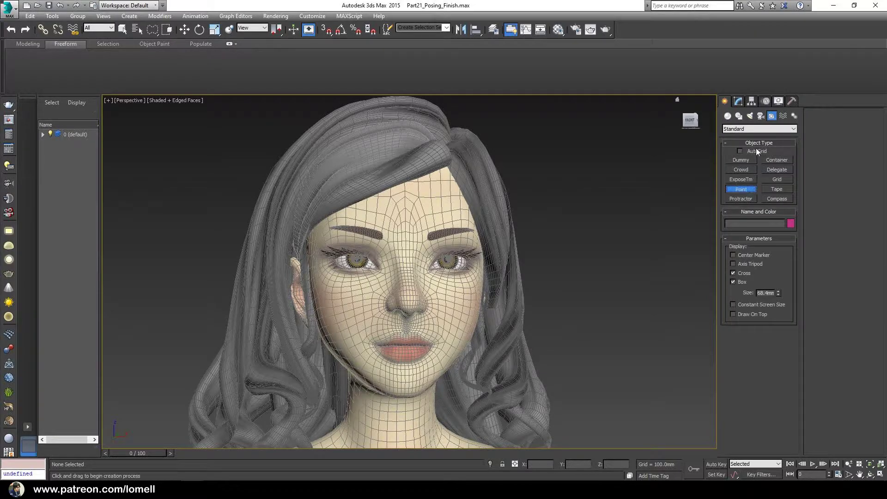
pyautogui.click(752, 150)
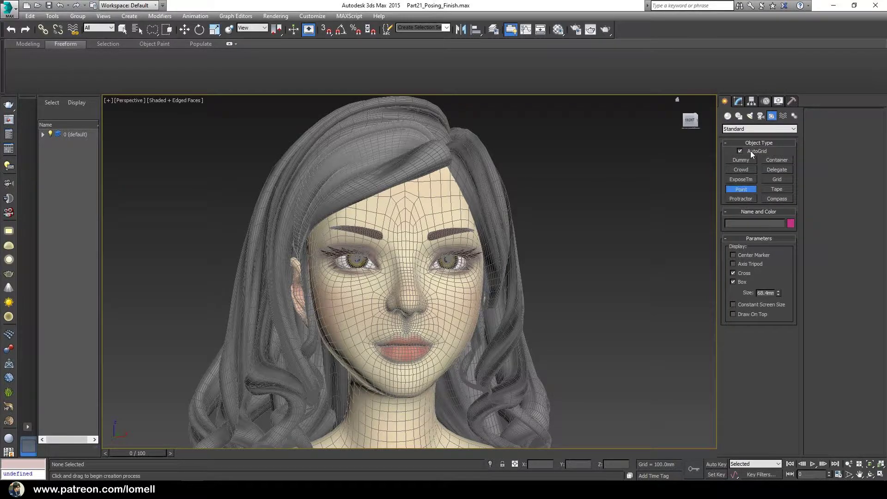
pyautogui.click(405, 223)
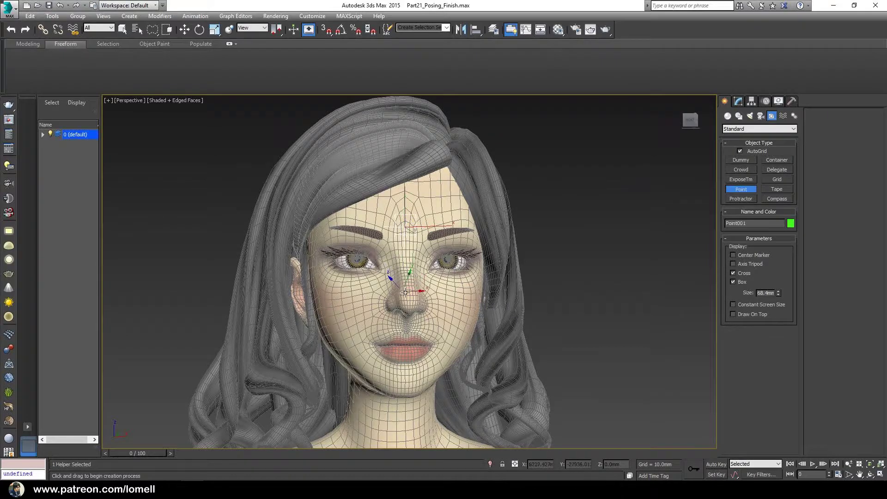
pyautogui.keyDown('alt'); pyautogui.moveTo(405, 292); pyautogui.dragTo(459, 293, button='middle'); pyautogui.keyUp('alt')
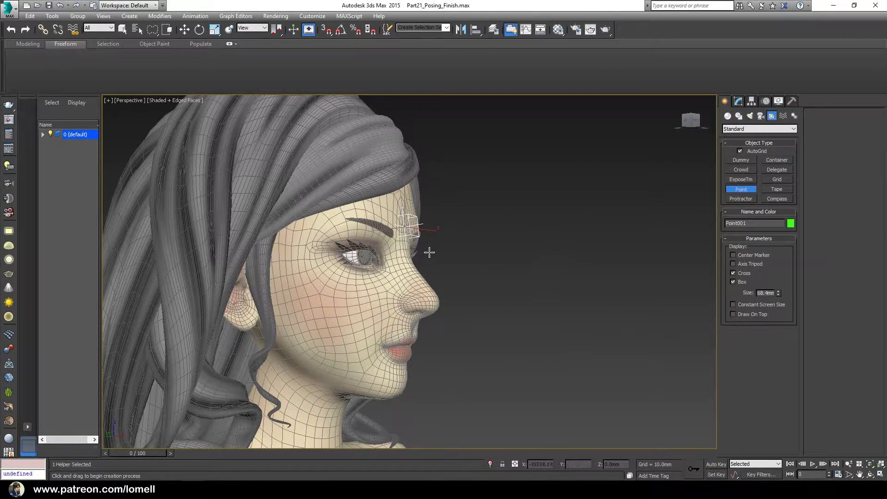
pyautogui.moveTo(429, 252)
pyautogui.keyDown('alt'); pyautogui.mouseDown(button='middle')
pyautogui.moveTo(499, 262)
pyautogui.moveTo(535, 226)
pyautogui.mouseUp(button='middle'); pyautogui.keyUp('alt')
# Step: Enable the top TurboSmooth on head mesh Plane001, then select the Point001 helper
pyautogui.press('w')
pyautogui.click(396, 231)
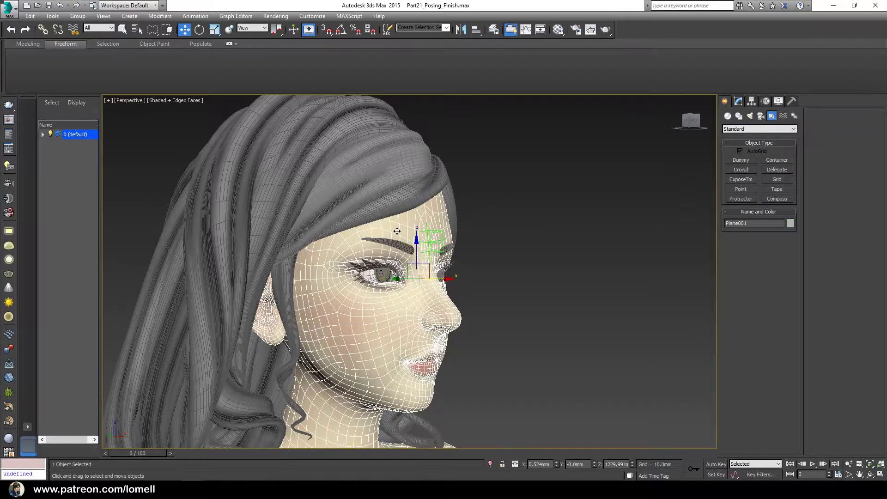
pyautogui.click(738, 102)
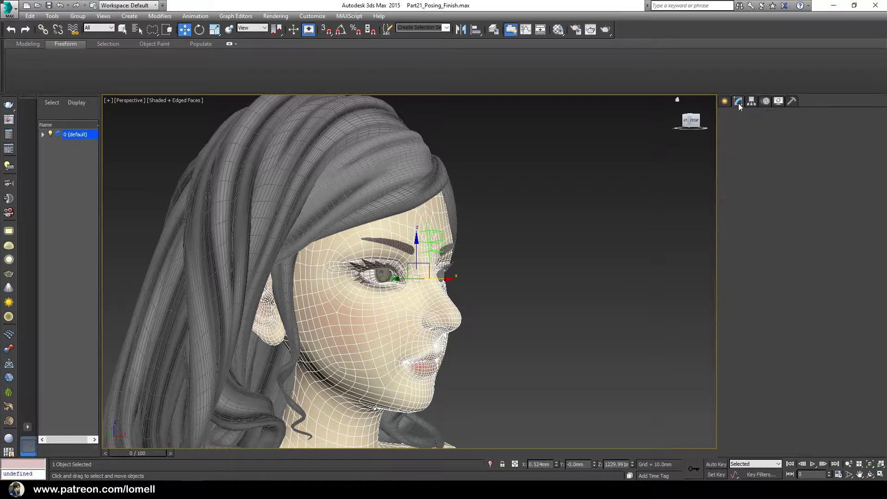
pyautogui.keyDown('alt'); pyautogui.moveTo(540, 262); pyautogui.dragTo(547, 263, button='middle'); pyautogui.keyUp('alt')
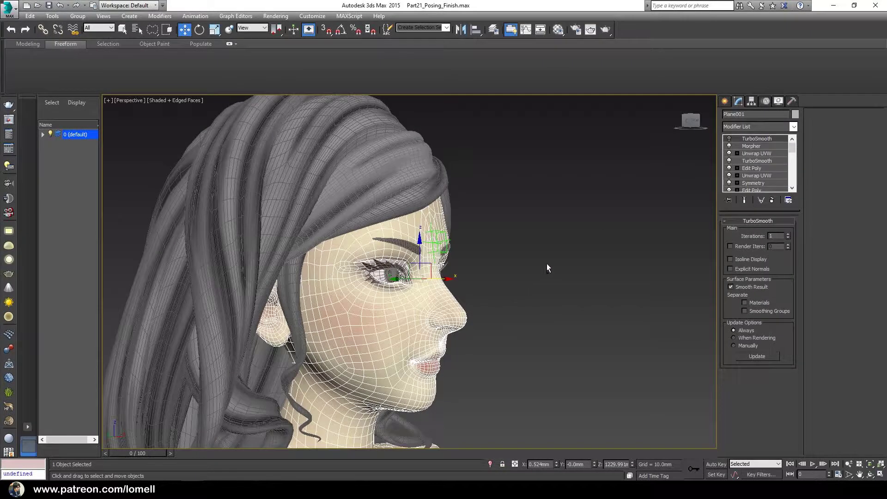
pyautogui.click(728, 139)
pyautogui.keyDown('alt'); pyautogui.moveTo(508, 332); pyautogui.dragTo(557, 268, button='middle'); pyautogui.keyUp('alt')
pyautogui.click(570, 237)
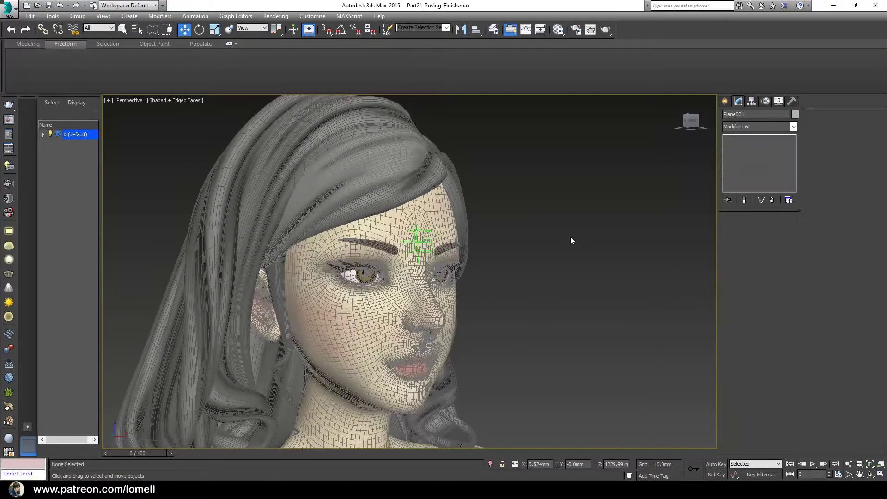
pyautogui.click(418, 240)
pyautogui.moveTo(415, 244)
pyautogui.keyDown('alt'); pyautogui.mouseDown(button='middle')
pyautogui.moveTo(423, 263)
pyautogui.moveTo(370, 251)
pyautogui.mouseUp(button='middle'); pyautogui.keyUp('alt')
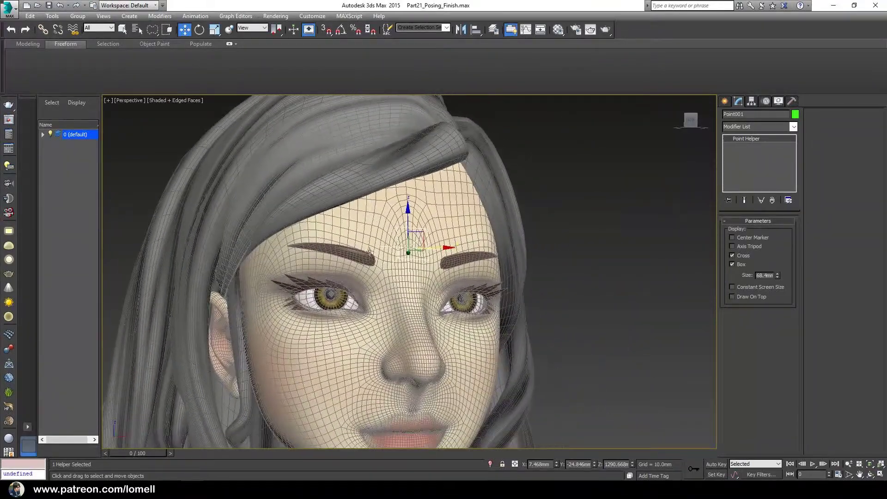
# Step: Give Point001 an Attachment position constraint targeting the head mesh Plane001
pyautogui.click(183, 15)
pyautogui.moveTo(218, 87)
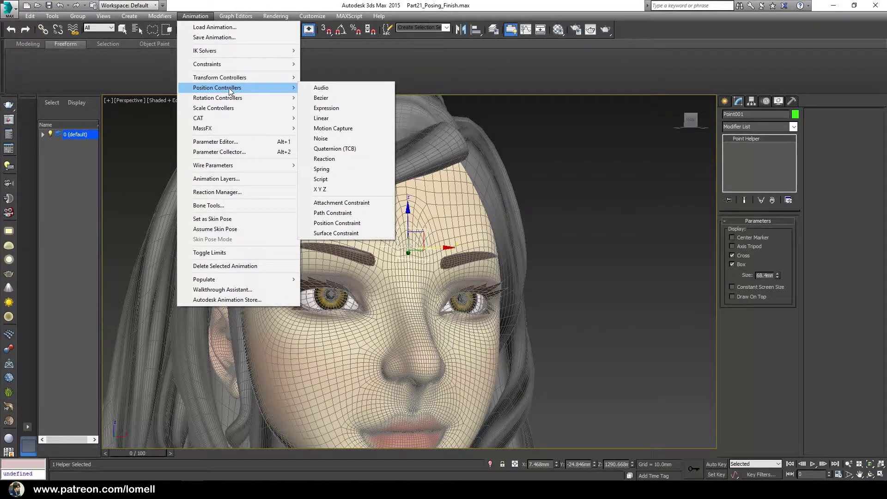
pyautogui.click(351, 203)
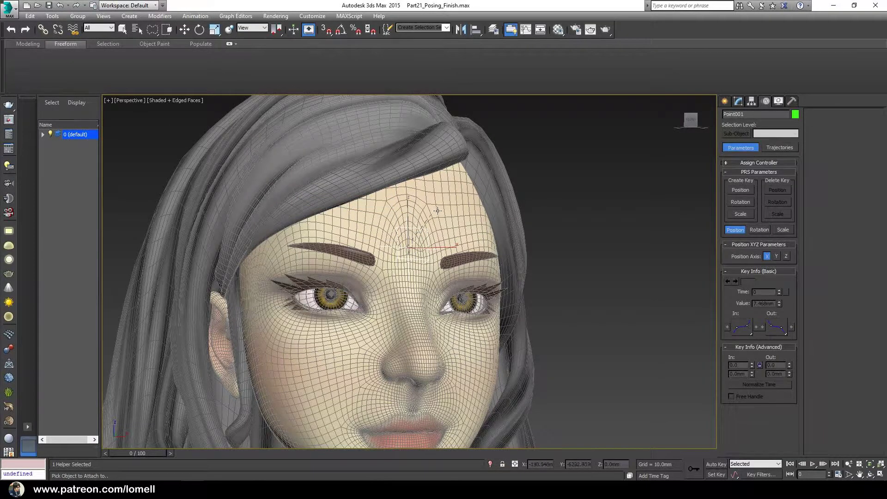
pyautogui.click(419, 216)
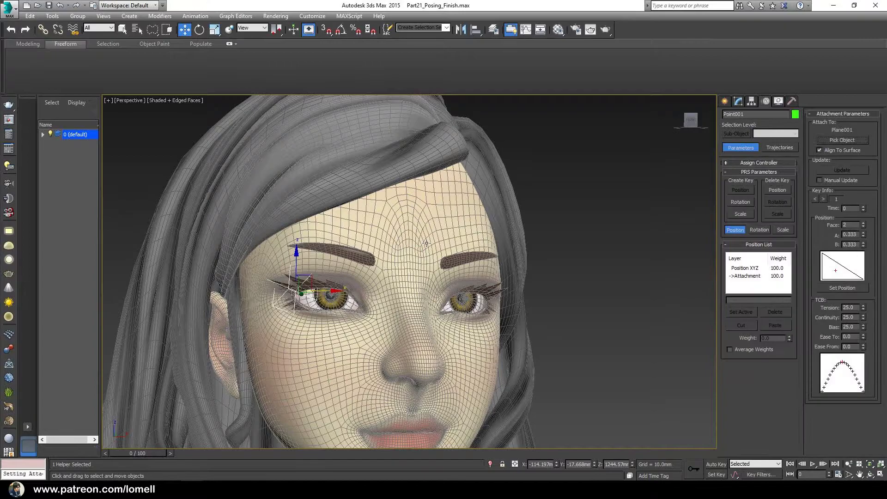
pyautogui.keyDown('alt'); pyautogui.moveTo(422, 242); pyautogui.dragTo(285, 297, button='middle'); pyautogui.keyUp('alt')
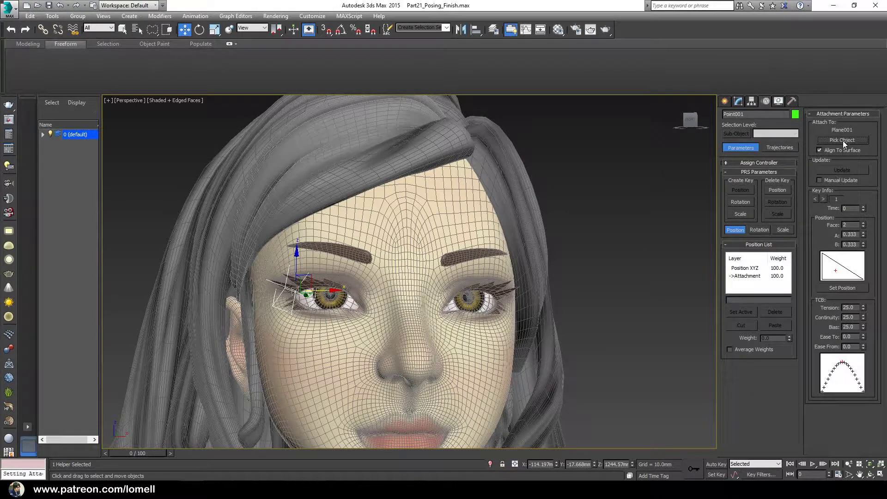
# Step: Reposition Point001's attachment onto the forehead between the eyebrows, at face 33633
pyautogui.click(836, 289)
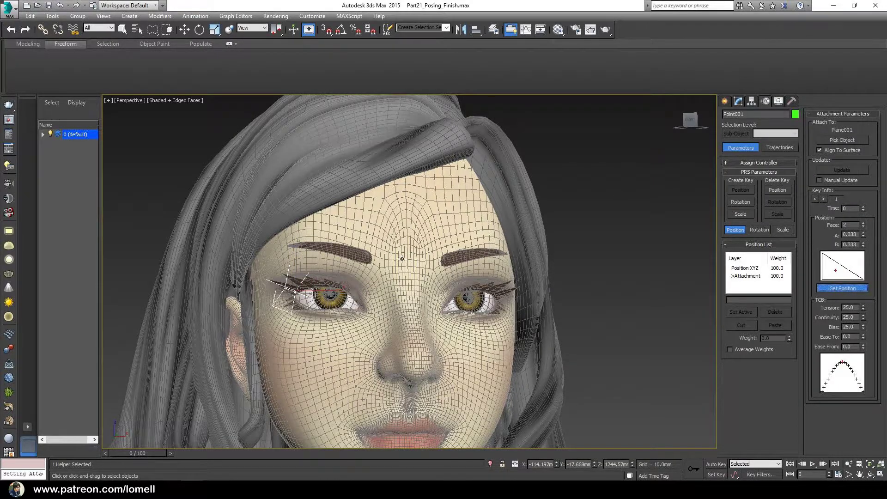
pyautogui.moveTo(407, 253); pyautogui.dragTo(408, 245)
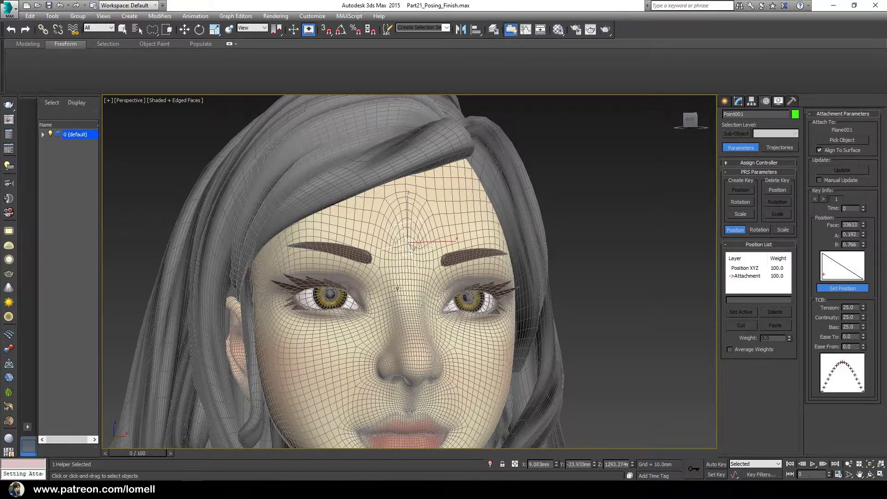
pyautogui.keyDown('alt'); pyautogui.moveTo(408, 245); pyautogui.dragTo(655, 258, button='middle'); pyautogui.keyUp('alt')
pyautogui.rightClick(641, 237)
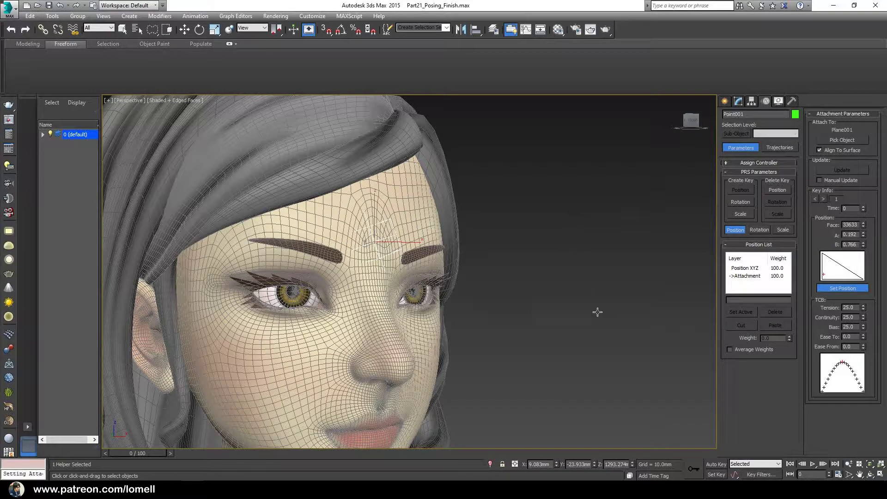
pyautogui.click(844, 287)
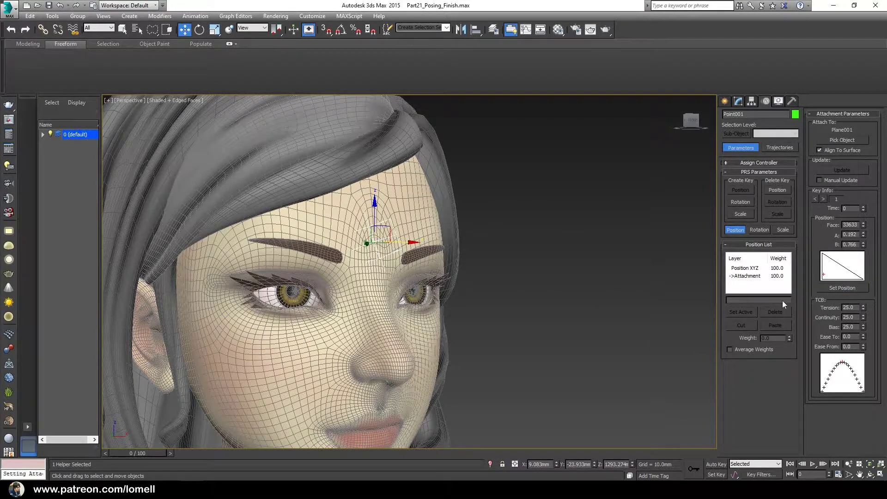
pyautogui.scroll(-5, 514, 309)
pyautogui.moveTo(514, 308)
pyautogui.keyDown('alt'); pyautogui.mouseDown(button='middle')
pyautogui.moveTo(444, 279)
pyautogui.moveTo(502, 300)
pyautogui.moveTo(456, 260)
pyautogui.moveTo(479, 291)
pyautogui.mouseUp(button='middle'); pyautogui.keyUp('alt')
pyautogui.scroll(3, 456, 260)
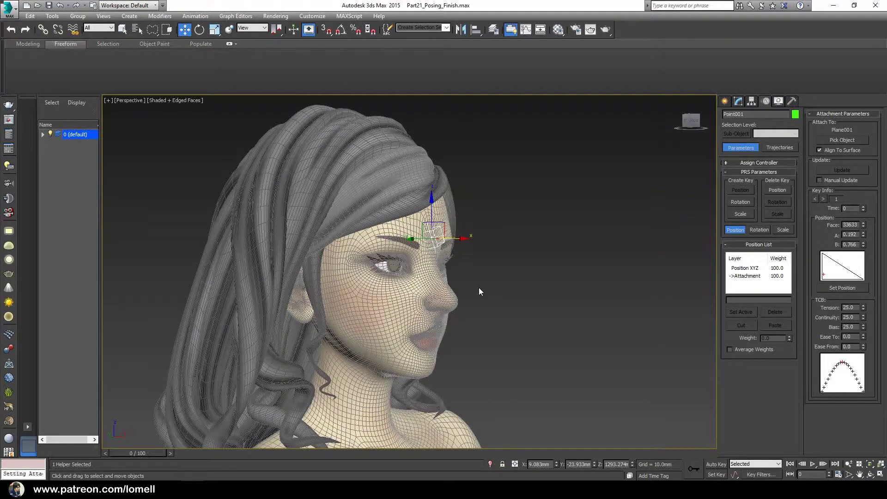
pyautogui.hotkey('ctrl', 'a')
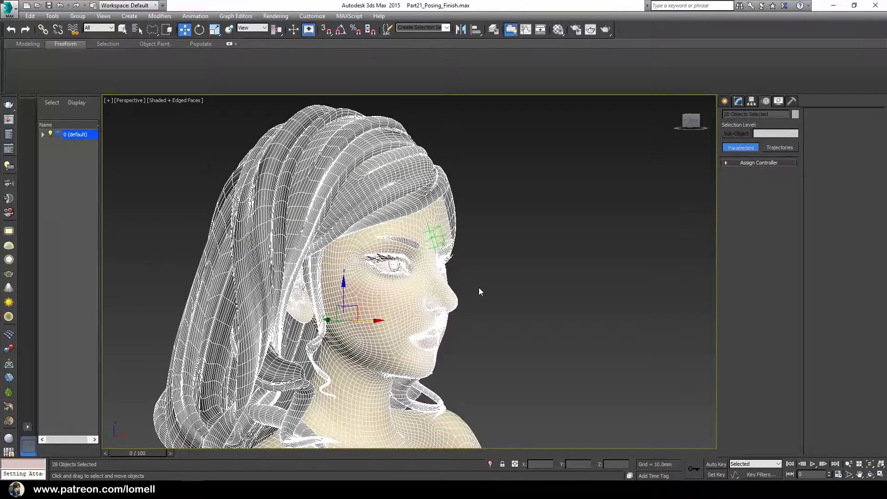
# Step: Orbit and zoom to a frontal close-up of the face and forehead
pyautogui.moveTo(425, 301)
pyautogui.keyDown('alt'); pyautogui.mouseDown(button='middle')
pyautogui.moveTo(391, 304)
pyautogui.moveTo(401, 332)
pyautogui.mouseUp(button='middle'); pyautogui.keyUp('alt')
pyautogui.scroll(-4, 393, 304)
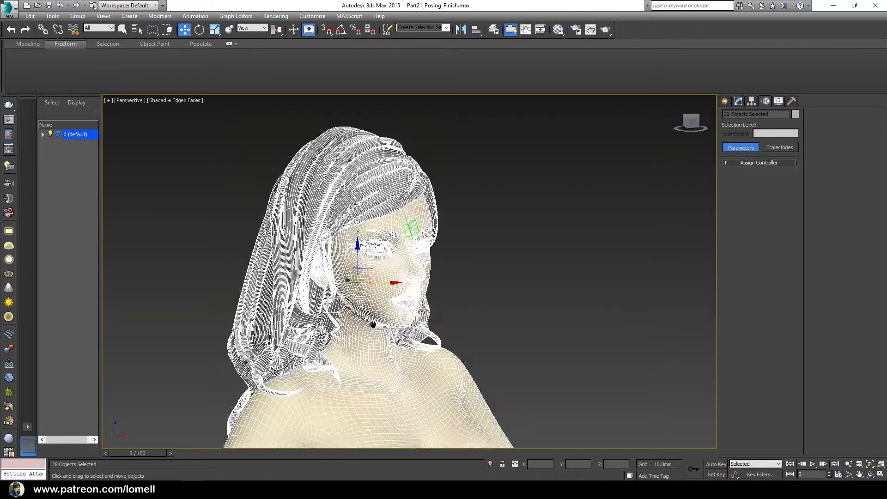
pyautogui.scroll(5, 401, 333)
pyautogui.moveTo(537, 385); pyautogui.dragTo(502, 281, button='middle')
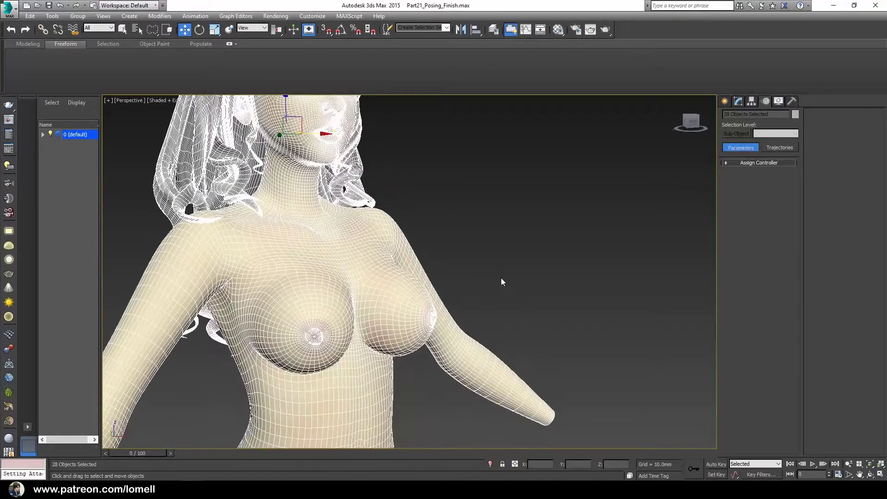
pyautogui.scroll(3, 500, 383)
pyautogui.moveTo(500, 323); pyautogui.dragTo(500, 416, button='middle')
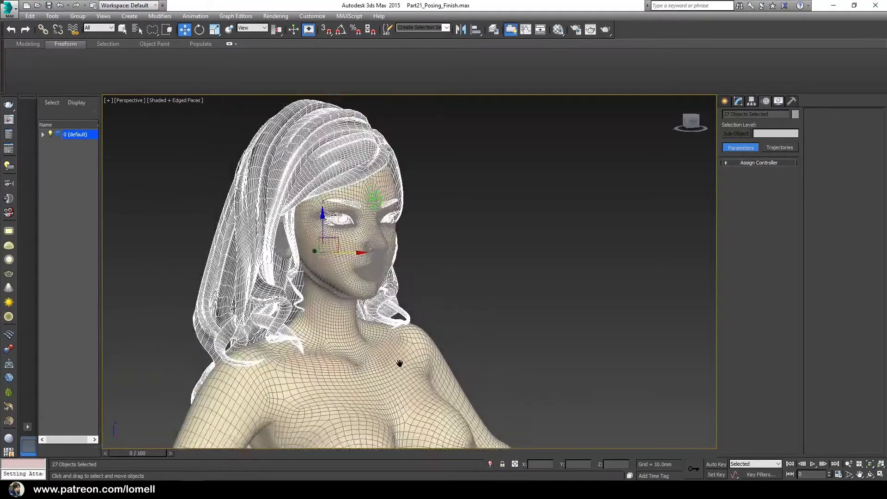
pyautogui.scroll(3, 500, 416)
pyautogui.keyDown('alt'); pyautogui.moveTo(350, 224); pyautogui.dragTo(323, 223, button='middle'); pyautogui.keyUp('alt')
pyautogui.scroll(4, 324, 224)
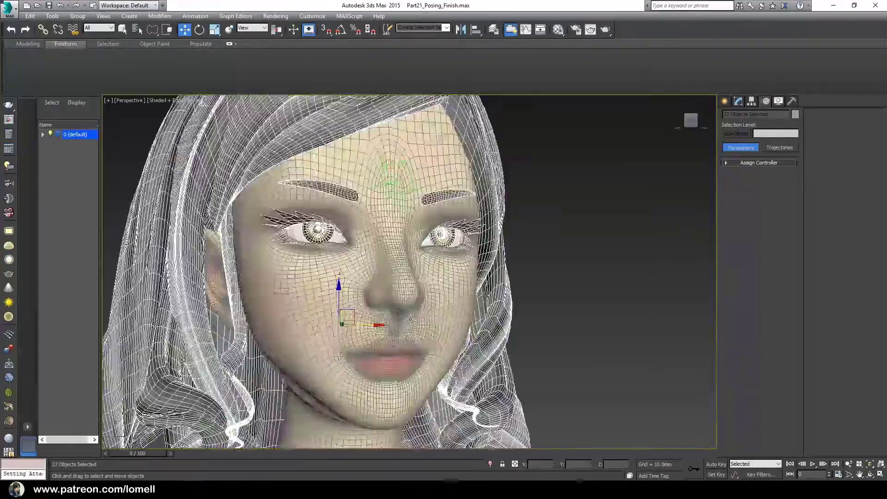
pyautogui.moveTo(261, 189); pyautogui.dragTo(296, 234, button='middle')
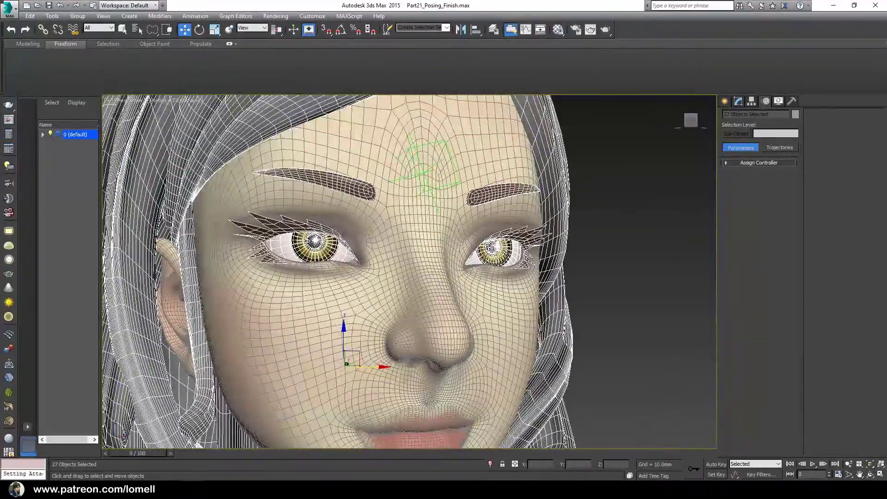
pyautogui.scroll(-3, 297, 225)
pyautogui.scroll(-3, 298, 199)
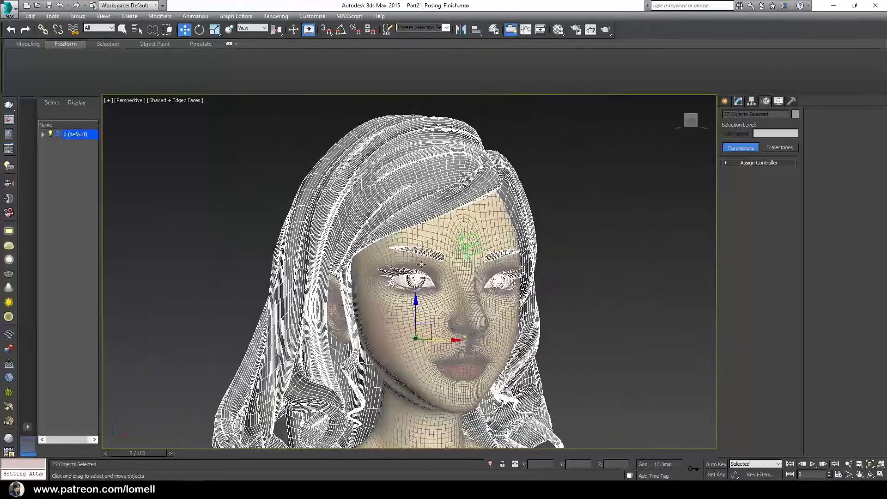
pyautogui.scroll(1, 298, 172)
pyautogui.scroll(-2, 356, 276)
pyautogui.moveTo(378, 279)
pyautogui.keyDown('alt'); pyautogui.mouseDown(button='middle')
pyautogui.moveTo(397, 286)
pyautogui.moveTo(403, 307)
pyautogui.moveTo(396, 267)
pyautogui.moveTo(431, 309)
pyautogui.moveTo(384, 302)
pyautogui.moveTo(365, 289)
pyautogui.moveTo(333, 292)
pyautogui.mouseUp(button='middle'); pyautogui.keyUp('alt')
pyautogui.scroll(2, 398, 286)
pyautogui.scroll(3, 365, 289)
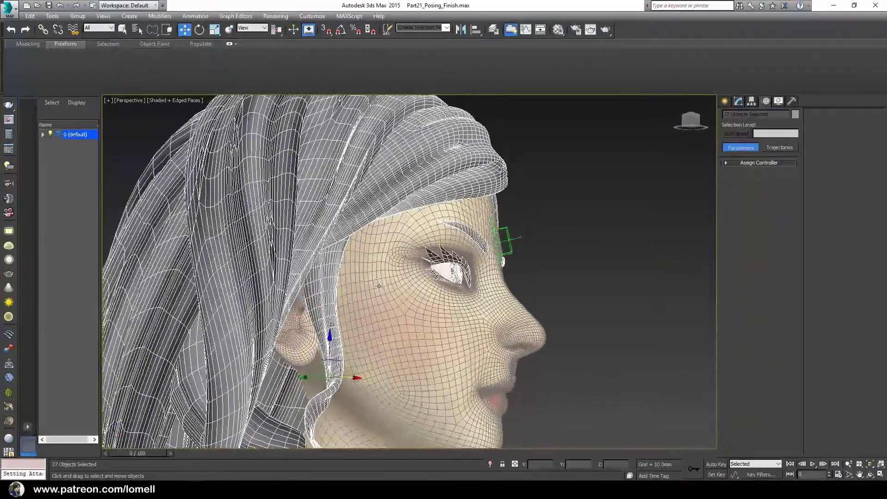
# Step: Link all 27 selected objects to the green forehead Point001 helper as parent
pyautogui.click(43, 30)
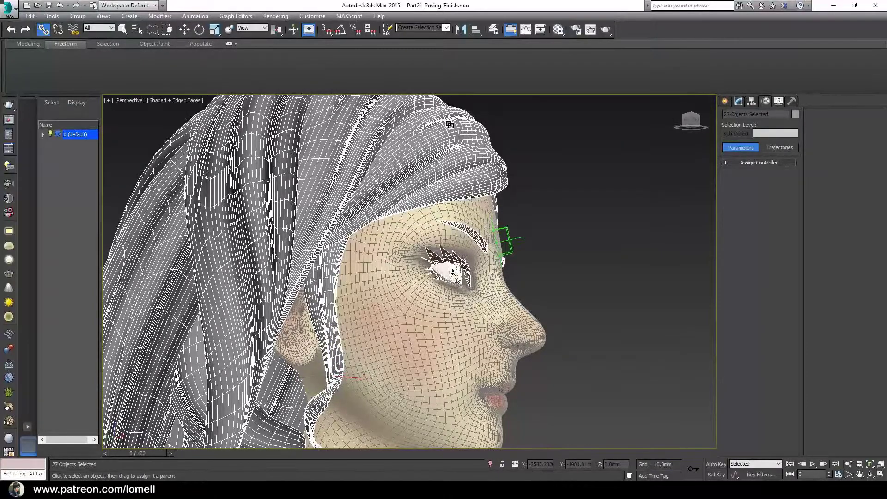
pyautogui.moveTo(460, 154)
pyautogui.mouseDown()
pyautogui.moveTo(624, 167)
pyautogui.moveTo(510, 239)
pyautogui.mouseUp()
pyautogui.moveTo(510, 238); pyautogui.dragTo(511, 239)
pyautogui.keyDown('alt'); pyautogui.moveTo(526, 292); pyautogui.dragTo(479, 303, button='middle'); pyautogui.keyUp('alt')
pyautogui.scroll(-4, 439, 208)
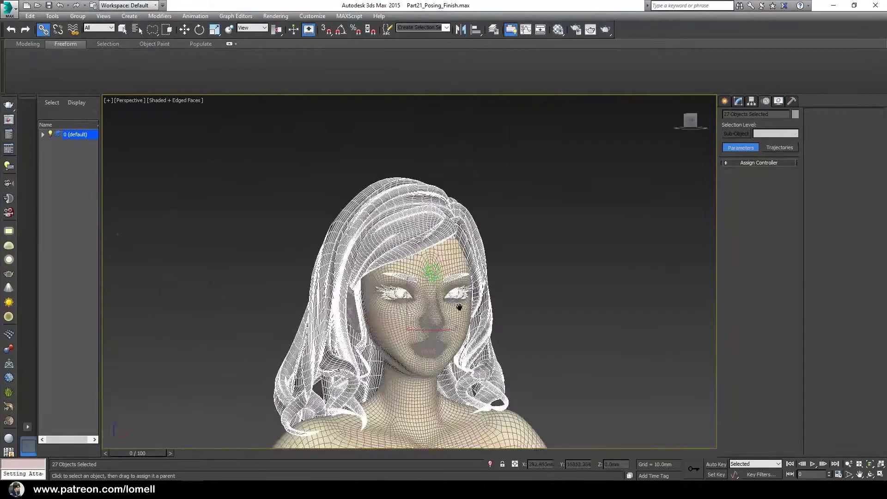
# Step: Raise the Plane005 channel in Plane001's Morpher to 100
pyautogui.click(122, 29)
pyautogui.moveTo(400, 284)
pyautogui.mouseDown(button='middle')
pyautogui.moveTo(374, 198)
pyautogui.moveTo(487, 314)
pyautogui.mouseUp(button='middle')
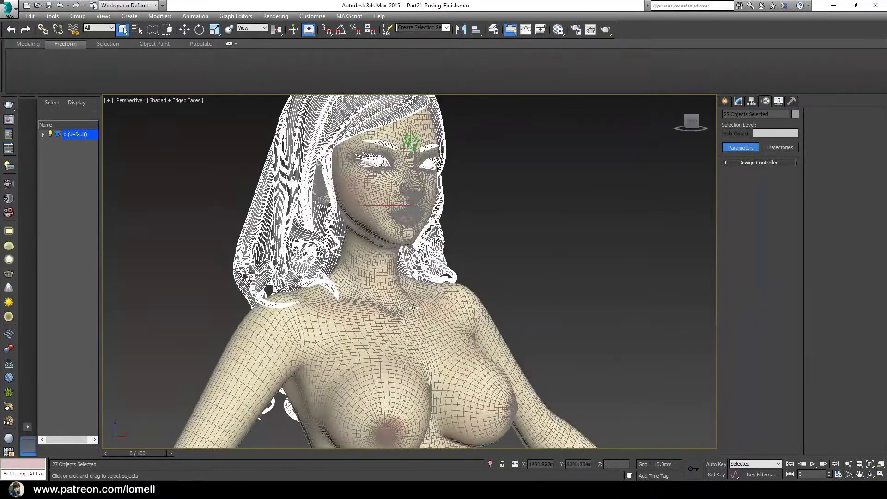
pyautogui.click(478, 319)
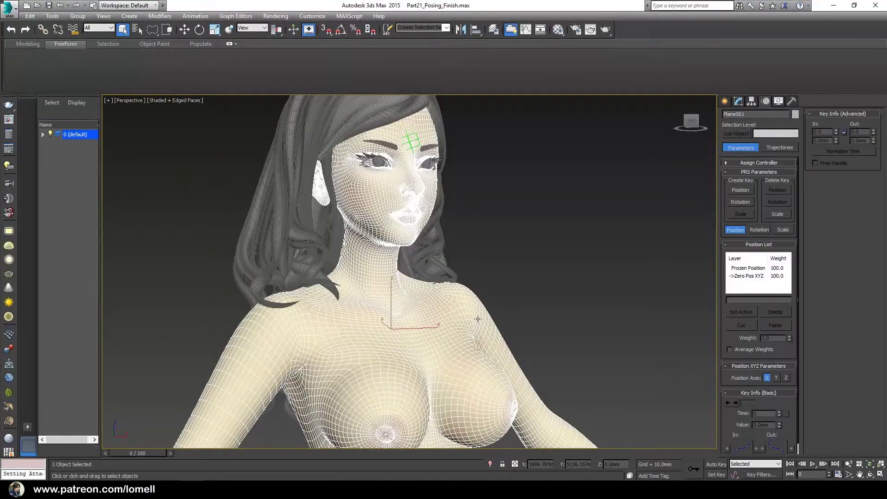
pyautogui.click(738, 101)
pyautogui.scroll(-4, 469, 277)
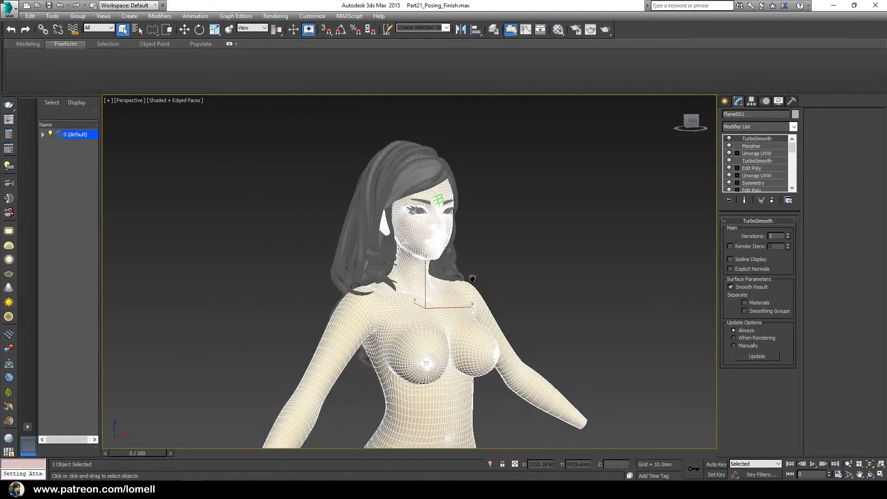
pyautogui.scroll(1, 469, 277)
pyautogui.scroll(2, 469, 279)
pyautogui.scroll(2, 469, 280)
pyautogui.scroll(1, 471, 286)
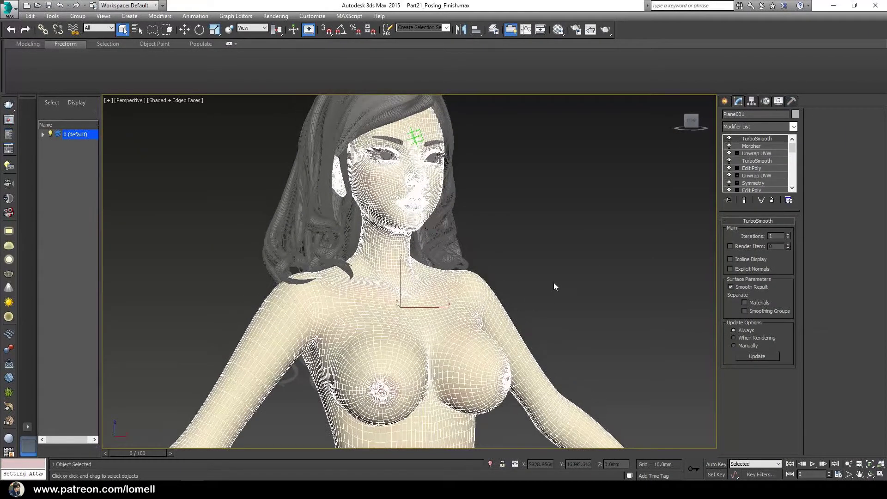
pyautogui.click(752, 146)
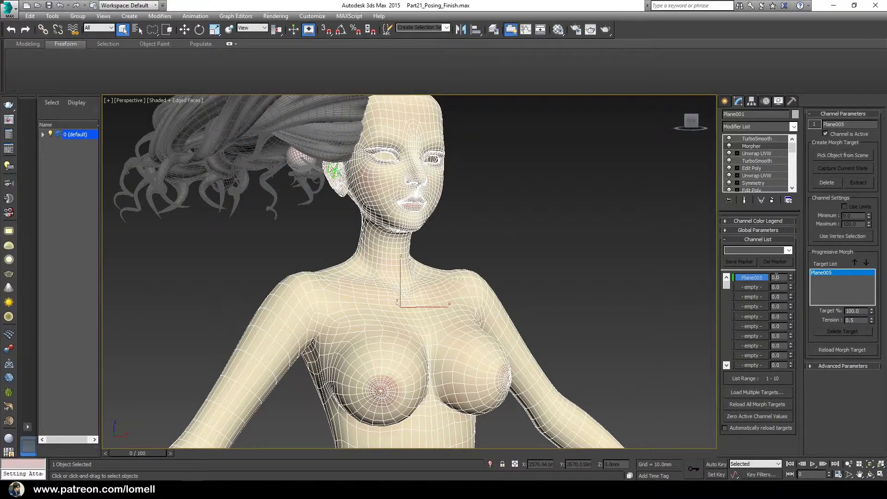
pyautogui.moveTo(791, 275); pyautogui.dragTo(792, 224)
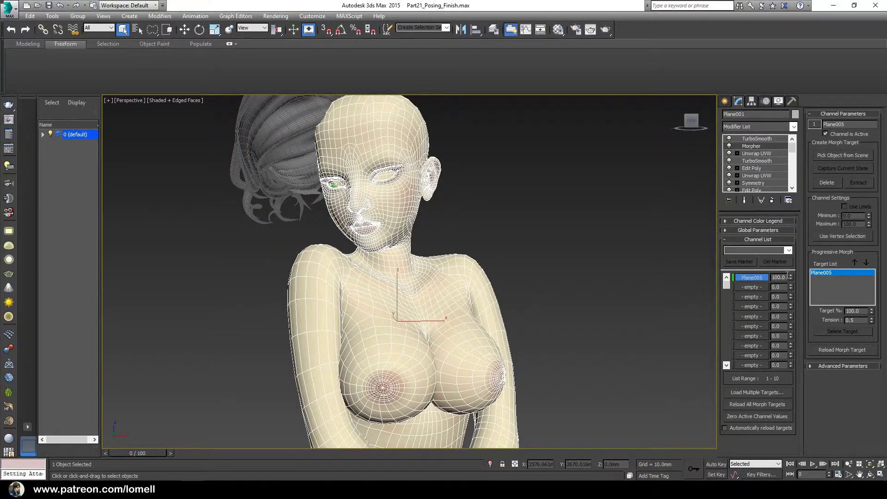
# Step: Return Plane001's stack to TurboSmooth, deselect it, and turn off edged faces
pyautogui.click(757, 138)
pyautogui.moveTo(490, 323)
pyautogui.keyDown('alt'); pyautogui.mouseDown(button='middle')
pyautogui.moveTo(542, 331)
pyautogui.moveTo(504, 201)
pyautogui.mouseUp(button='middle'); pyautogui.keyUp('alt')
pyautogui.click(505, 201)
pyautogui.moveTo(548, 240)
pyautogui.keyDown('alt'); pyautogui.mouseDown(button='middle')
pyautogui.moveTo(561, 273)
pyautogui.moveTo(555, 267)
pyautogui.mouseUp(button='middle'); pyautogui.keyUp('alt')
pyautogui.press('F4')
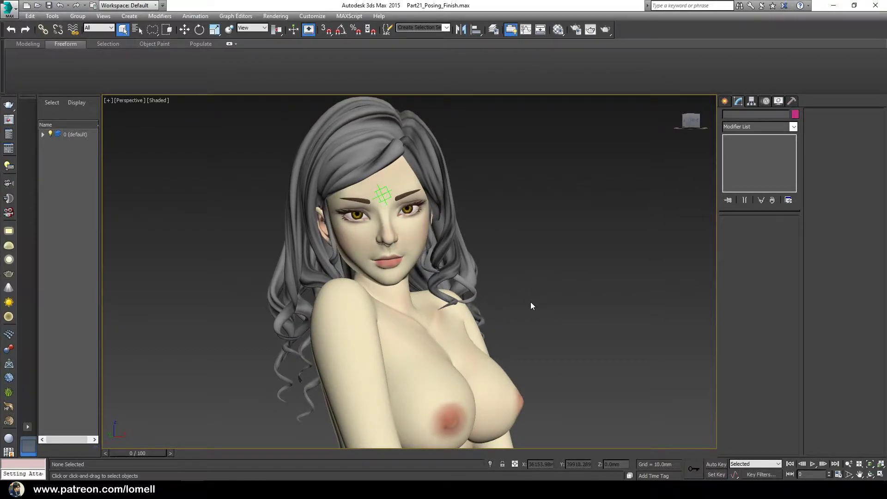
# Step: View the character through VRayCam001 and toggle the Safe Frame border
pyautogui.press('c')
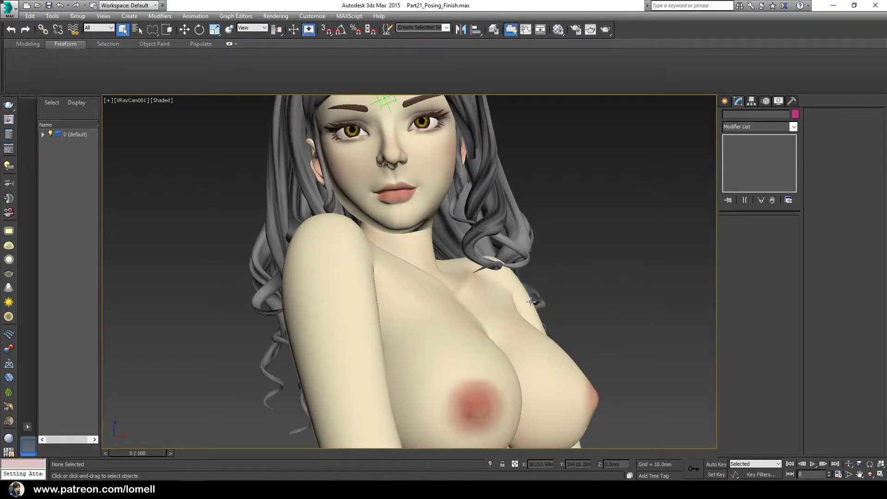
pyautogui.hotkey('shift', 'f')
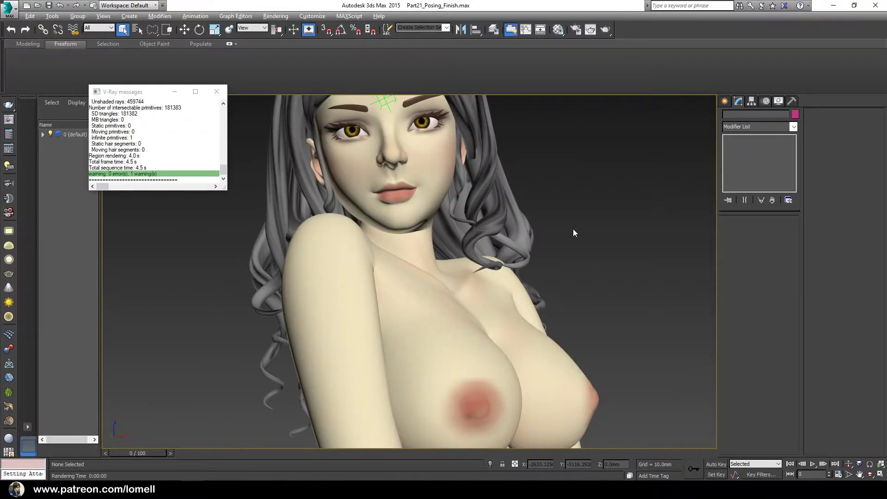
pyautogui.hotkey('shift', 'f')
pyautogui.hotkey('shift', 'f')
pyautogui.hotkey('shift', 'f')
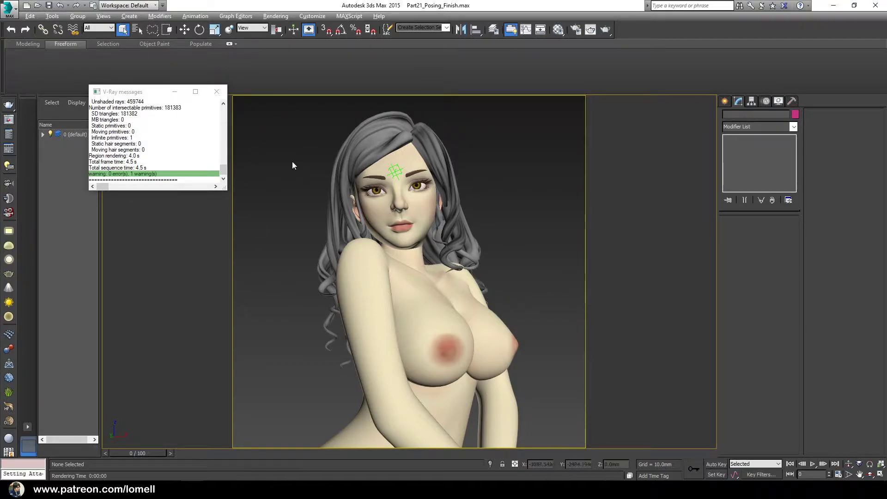
# Step: Set the output size to 1000 × 1000 with locked image aspect and render in V-Ray
pyautogui.click(576, 29)
pyautogui.moveTo(654, 94); pyautogui.dragTo(632, 95)
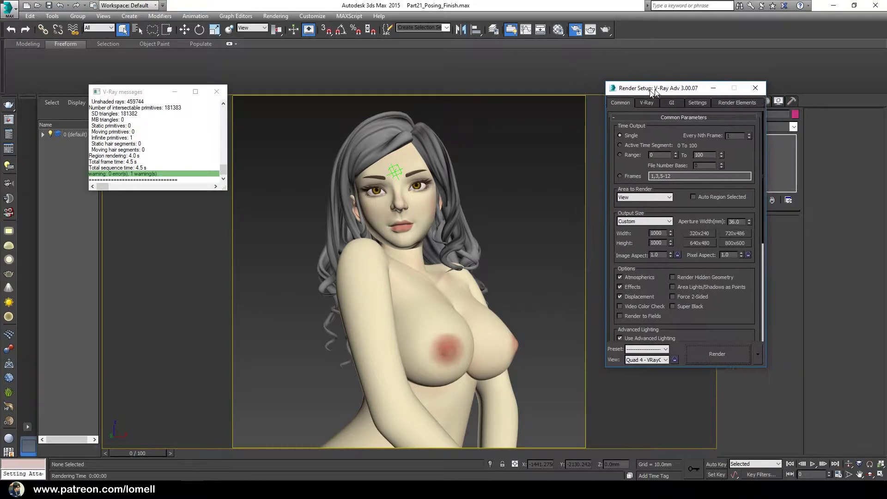
pyautogui.doubleClick(642, 234)
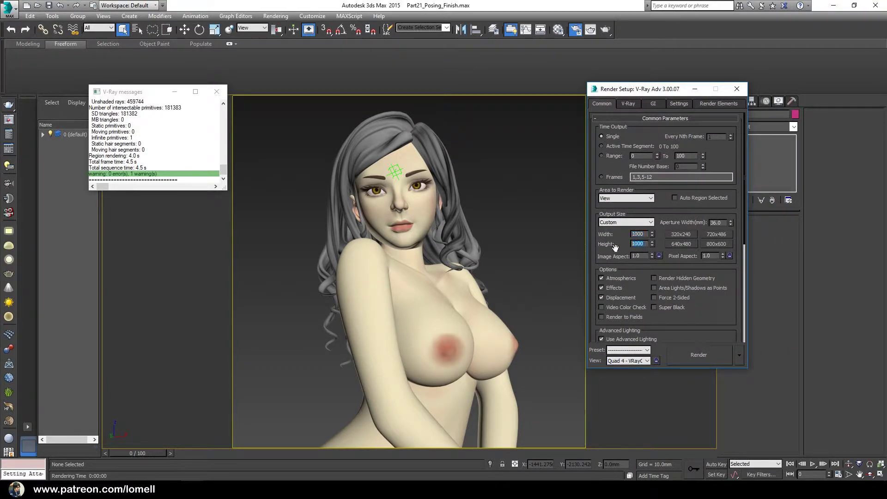
pyautogui.click(660, 255)
pyautogui.click(660, 255)
pyautogui.doubleClick(638, 244)
pyautogui.click(659, 255)
pyautogui.click(703, 355)
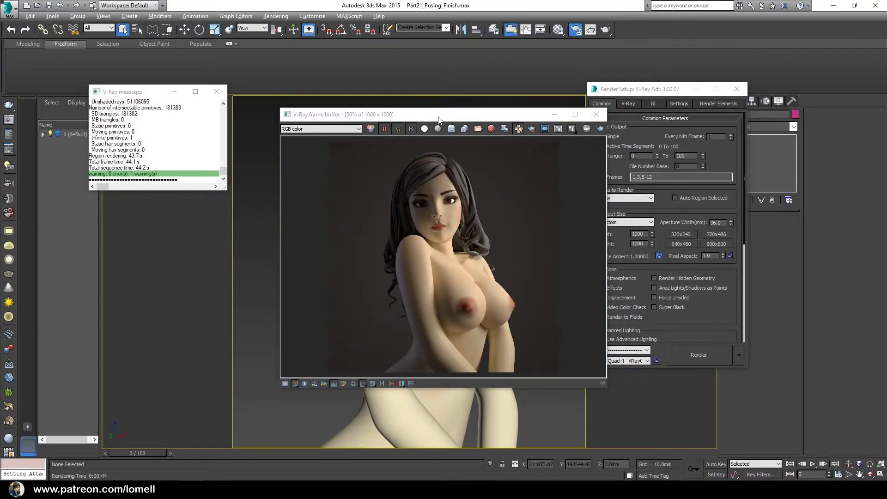
pyautogui.moveTo(439, 119); pyautogui.dragTo(384, 111)
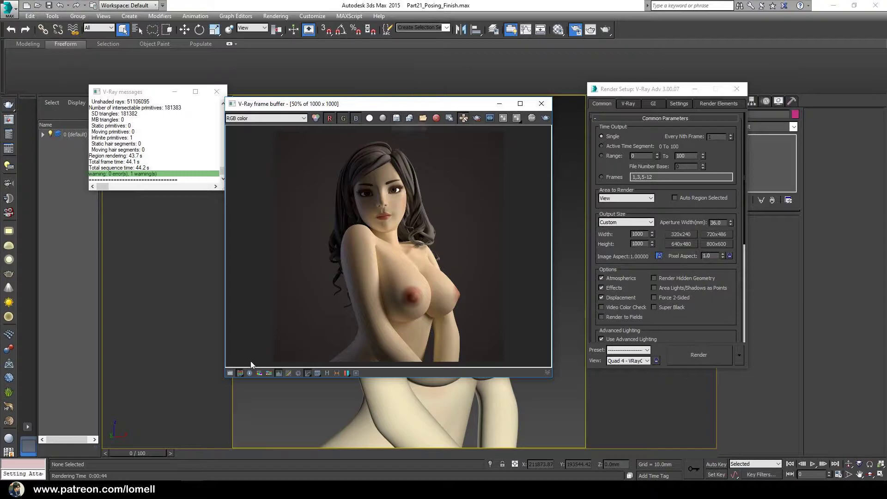
# Step: Set the frame buffer colour-correction exposure to 0.70
pyautogui.click(229, 374)
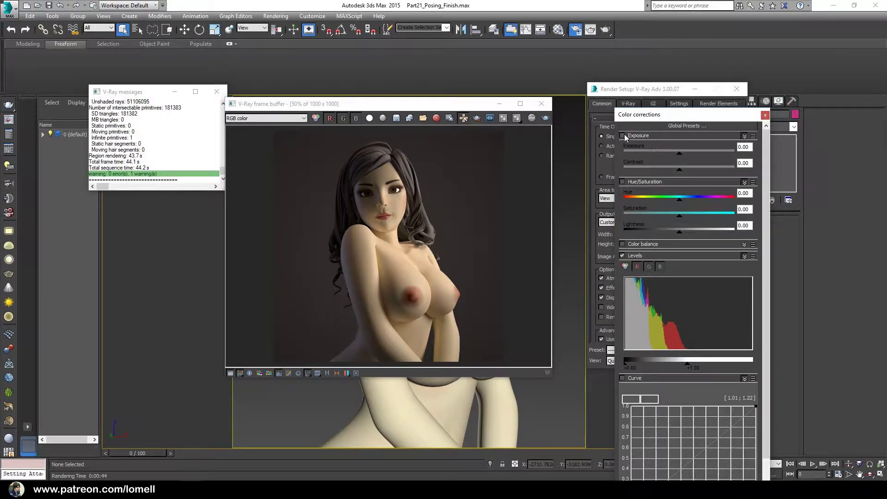
pyautogui.doubleClick(744, 147)
pyautogui.write('0.7')
pyautogui.press('Return')
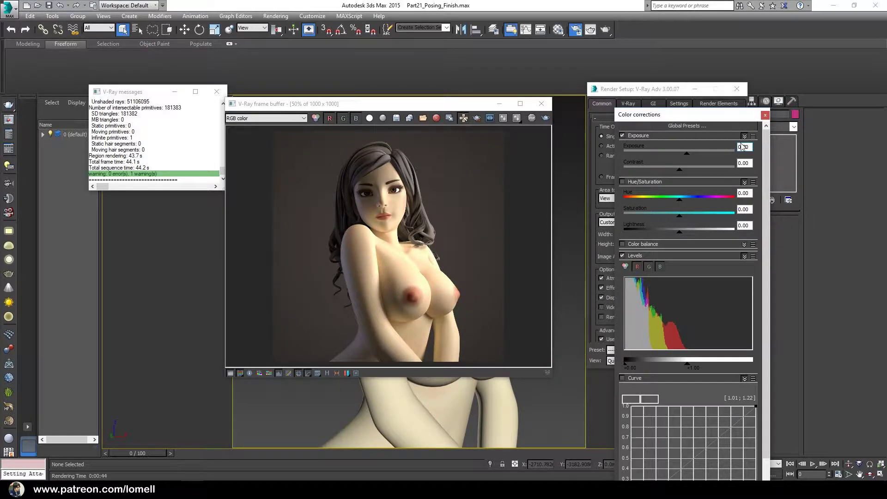
# Step: Enable Color balance, shift midtones toward magenta and blue, and leave highlights yellow/blue at 0
pyautogui.click(622, 244)
pyautogui.click(677, 248)
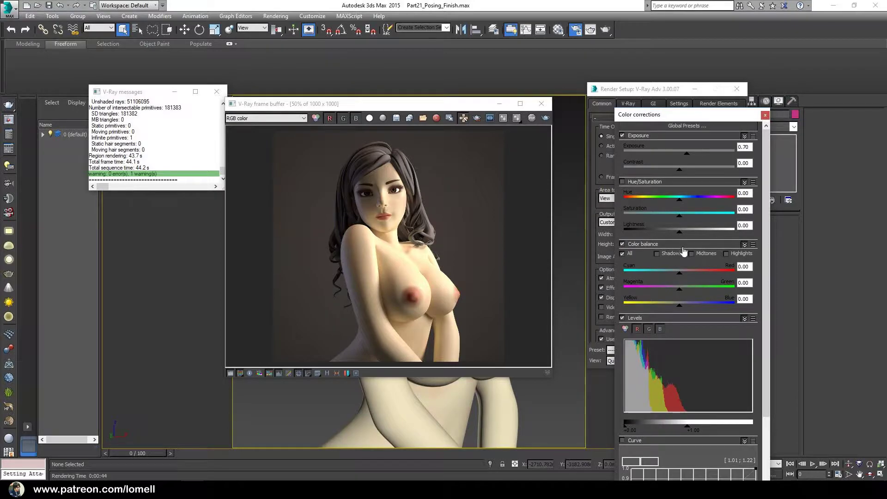
pyautogui.moveTo(678, 291)
pyautogui.mouseDown()
pyautogui.moveTo(662, 291)
pyautogui.moveTo(698, 306)
pyautogui.mouseUp()
pyautogui.moveTo(698, 306); pyautogui.dragTo(701, 306)
pyautogui.click(734, 252)
pyautogui.moveTo(679, 306); pyautogui.dragTo(659, 306)
pyautogui.doubleClick(744, 299)
pyautogui.write('0')
pyautogui.press('Return')
pyautogui.moveTo(765, 200); pyautogui.dragTo(760, 296)
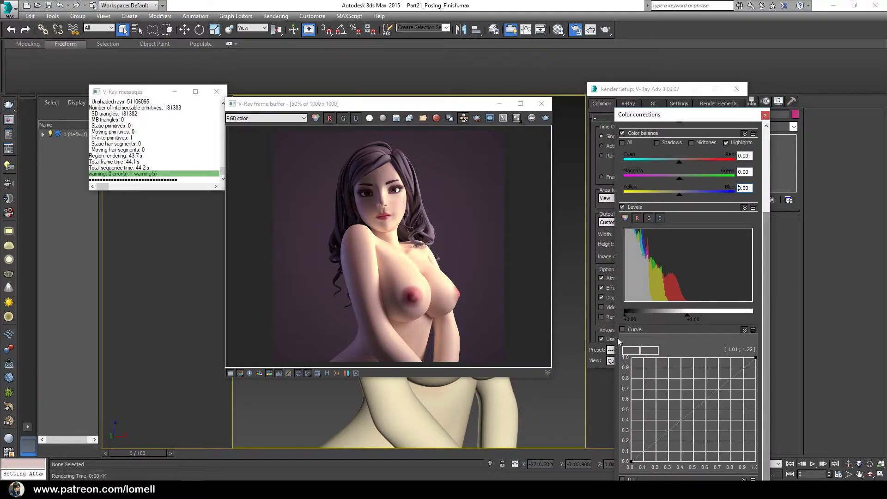
# Step: Enable the tone Curve and raise its dark tones to brighten the render
pyautogui.click(622, 330)
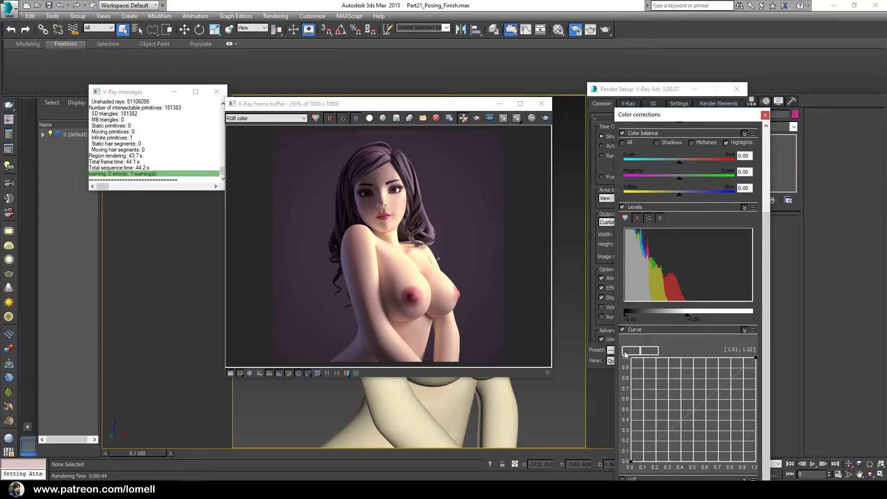
pyautogui.click(665, 432)
pyautogui.moveTo(668, 445); pyautogui.dragTo(622, 470)
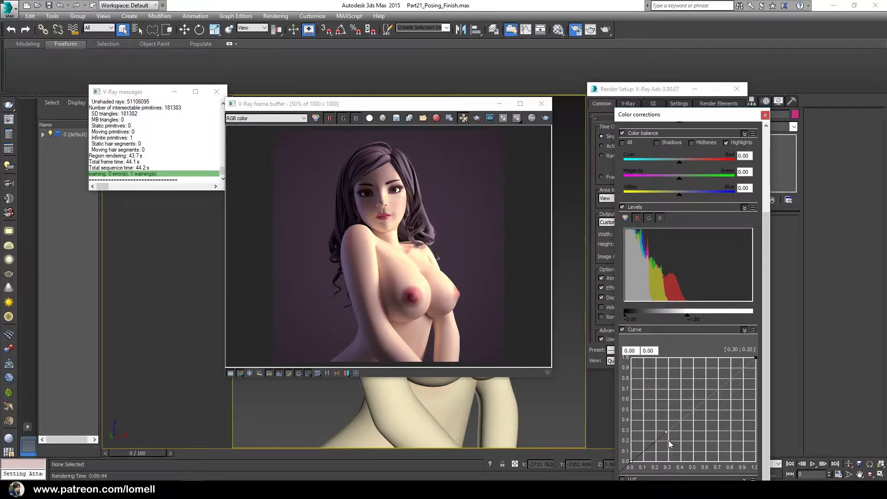
pyautogui.moveTo(666, 432)
pyautogui.mouseDown()
pyautogui.moveTo(660, 422)
pyautogui.moveTo(720, 387)
pyautogui.moveTo(732, 401)
pyautogui.moveTo(719, 405)
pyautogui.mouseUp()
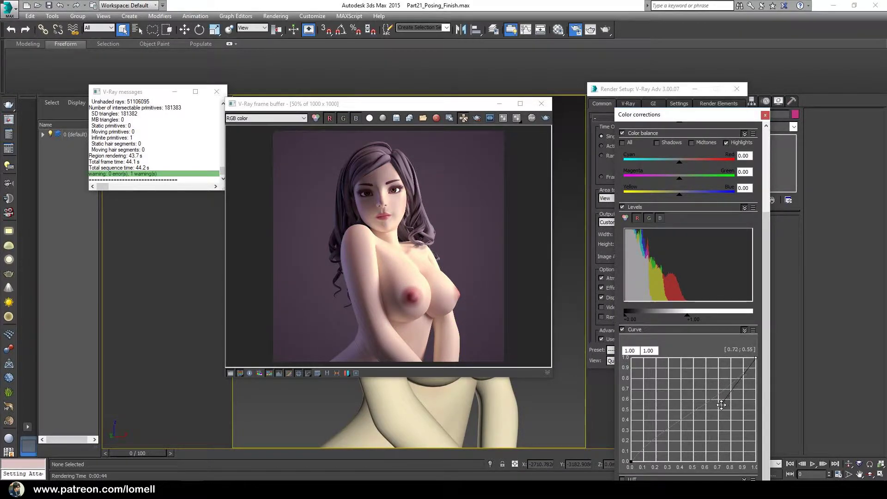
pyautogui.click(765, 115)
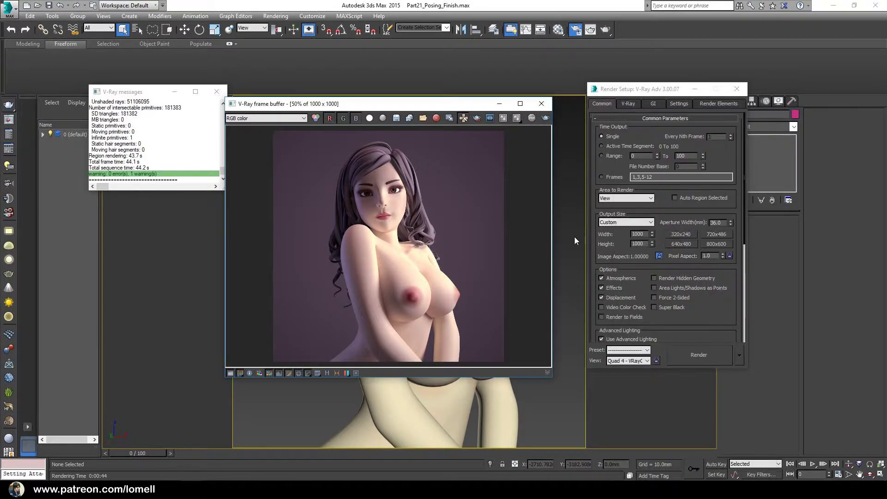
# Step: Enable the Bloom lens effect at strength 23.08 and save the render image
pyautogui.click(356, 373)
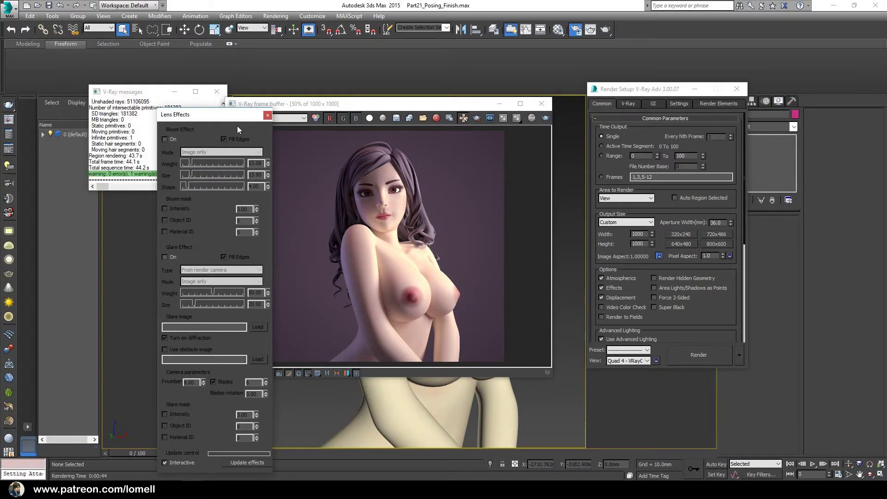
pyautogui.moveTo(207, 119); pyautogui.dragTo(636, 151)
pyautogui.click(606, 174)
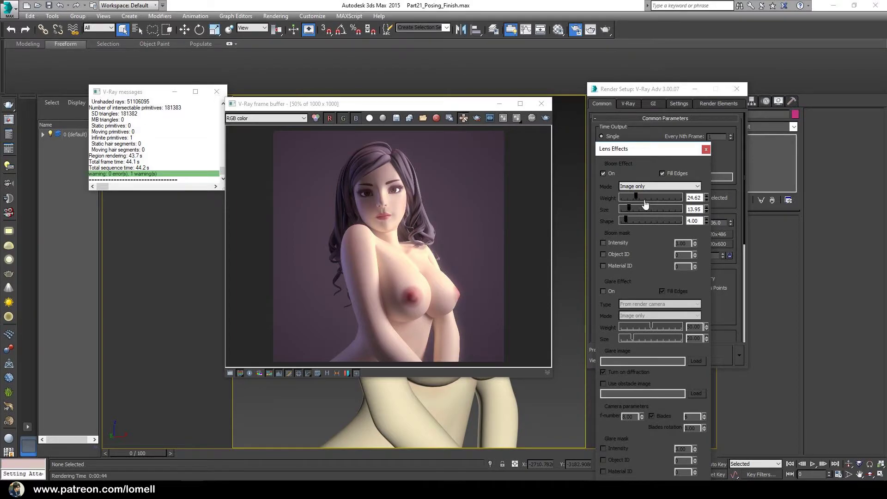
pyautogui.moveTo(628, 198)
pyautogui.mouseDown()
pyautogui.moveTo(653, 198)
pyautogui.moveTo(627, 210)
pyautogui.moveTo(633, 197)
pyautogui.moveTo(632, 213)
pyautogui.mouseUp()
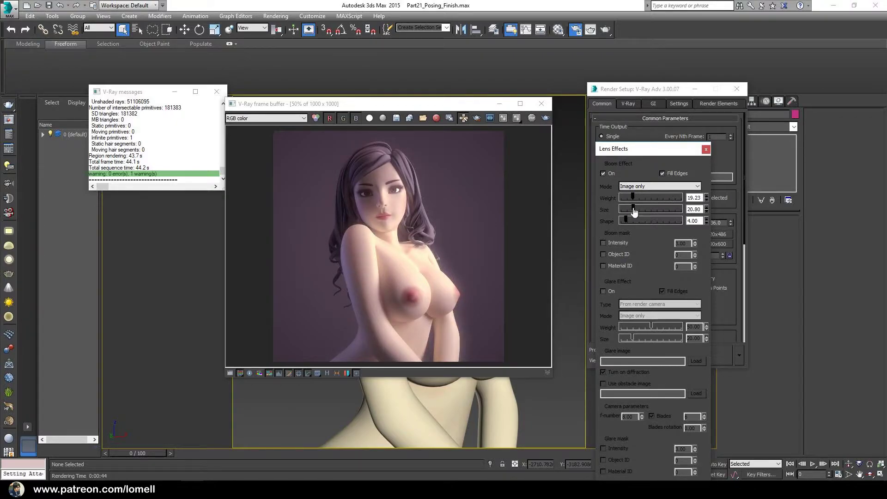
pyautogui.moveTo(632, 198); pyautogui.dragTo(635, 198)
pyautogui.click(395, 119)
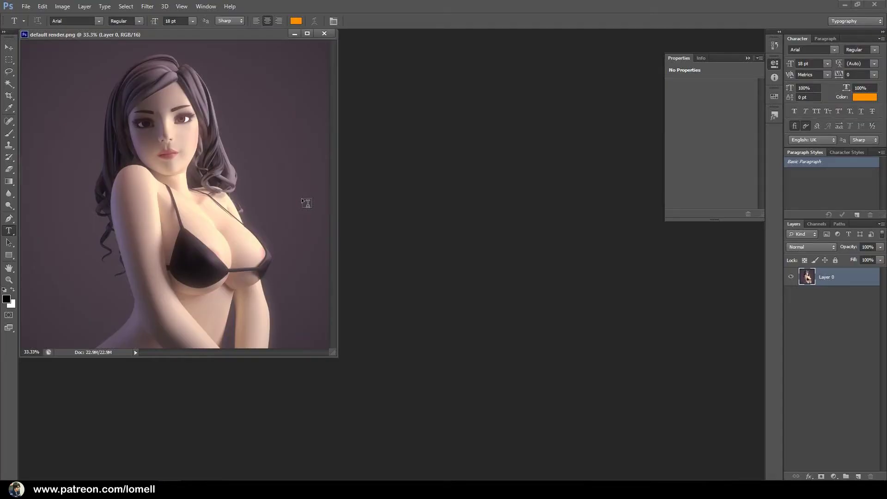
# Step: Dock the floating default render.png document into Photoshop's tab bar
pyautogui.moveTo(206, 34); pyautogui.dragTo(291, 34)
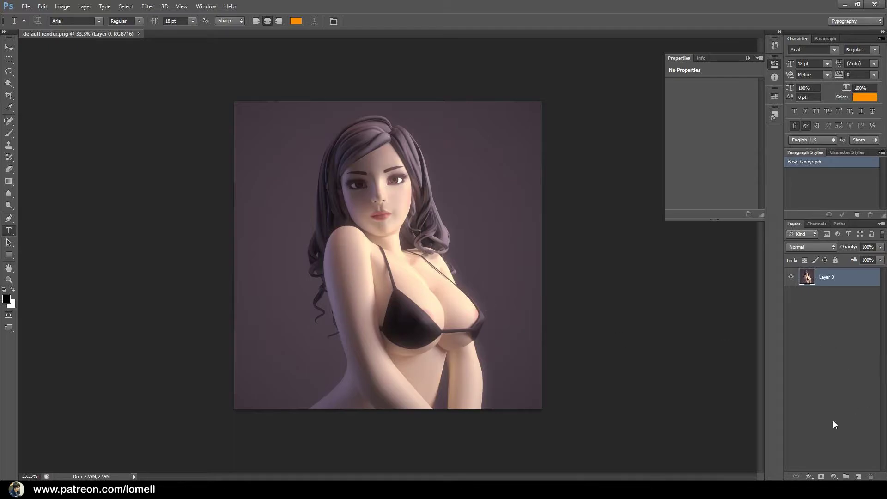
# Step: Add a Levels adjustment layer, raising the black point and lowering the white point
pyautogui.click(834, 476)
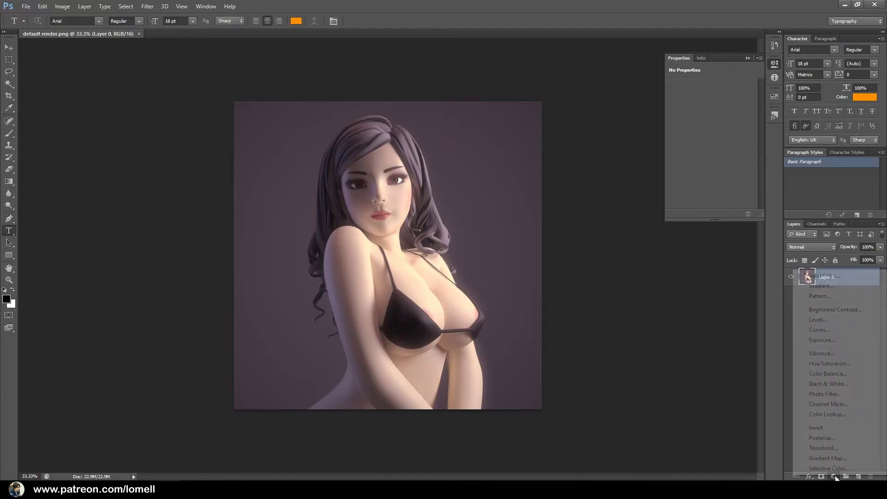
pyautogui.click(821, 320)
pyautogui.moveTo(683, 154); pyautogui.dragTo(686, 153)
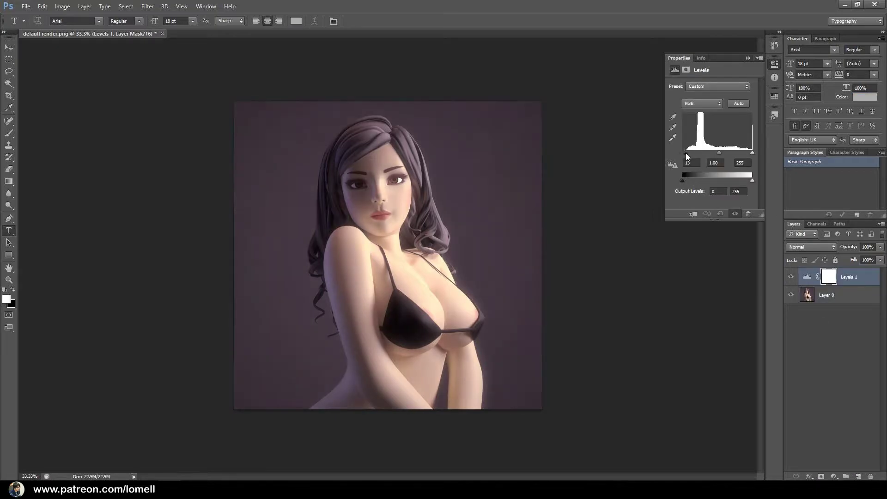
pyautogui.moveTo(752, 153); pyautogui.dragTo(745, 154)
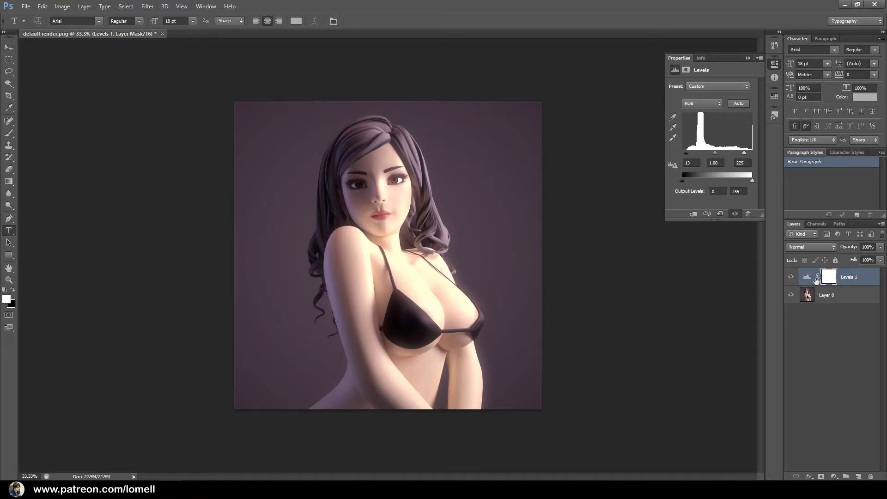
pyautogui.click(791, 276)
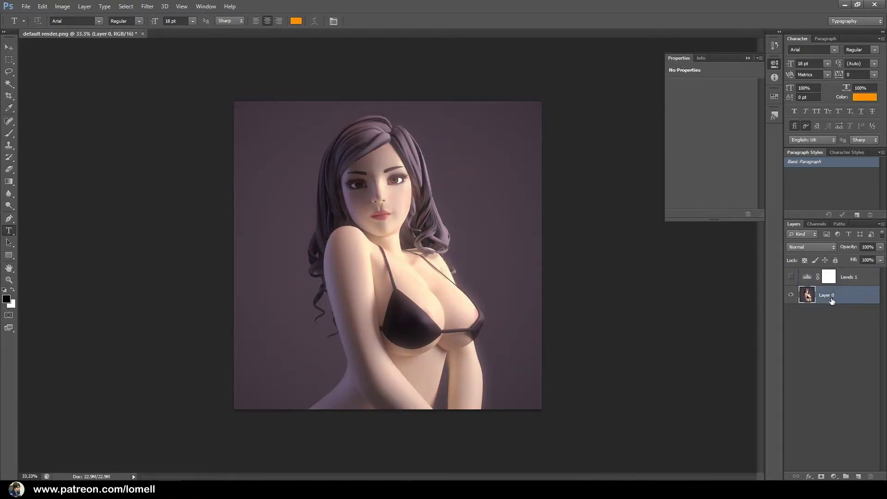
# Step: Add a Curves adjustment layer above Layer 0 that lifts the midtones
pyautogui.click(831, 303)
pyautogui.click(834, 476)
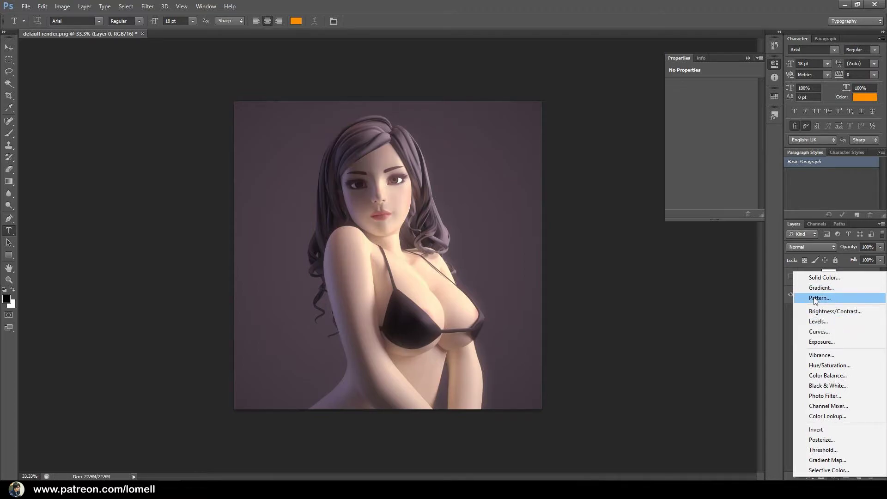
pyautogui.click(818, 332)
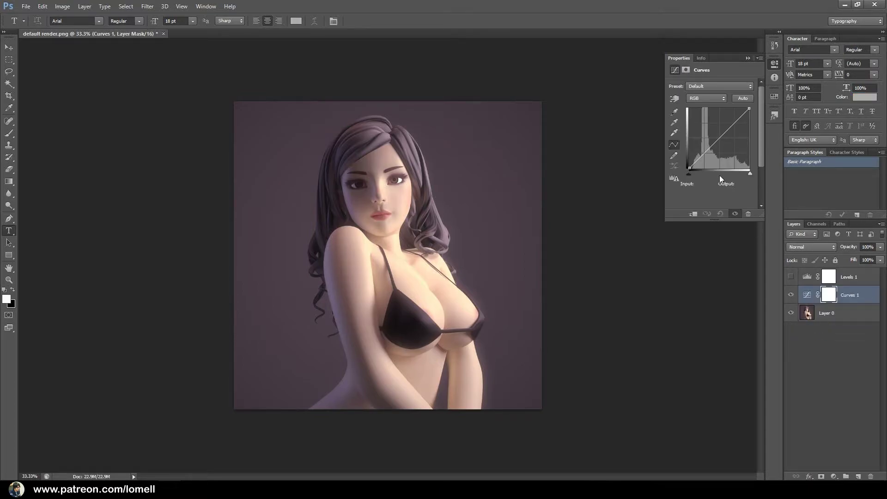
pyautogui.moveTo(701, 157); pyautogui.dragTo(728, 131)
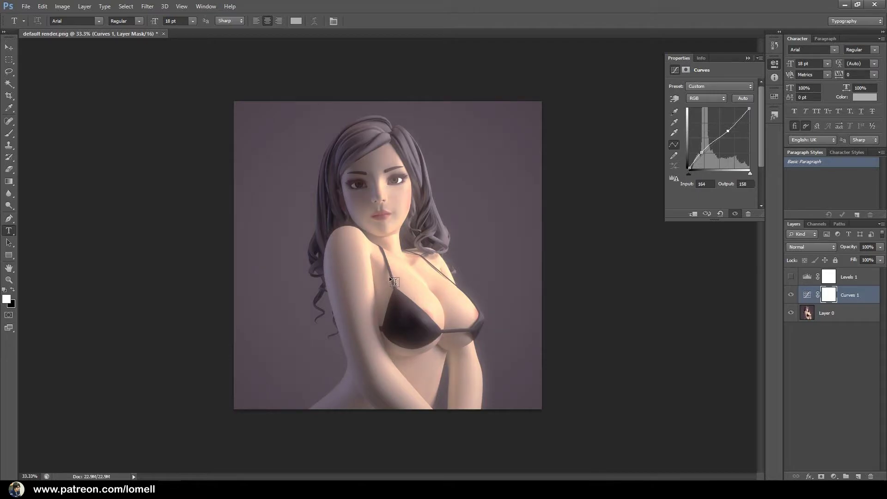
# Step: Centre the close-up view on the face and show the Levels adjustment again
pyautogui.keyDown('alt'); pyautogui.scroll(5, 410, 276); pyautogui.keyUp('alt')
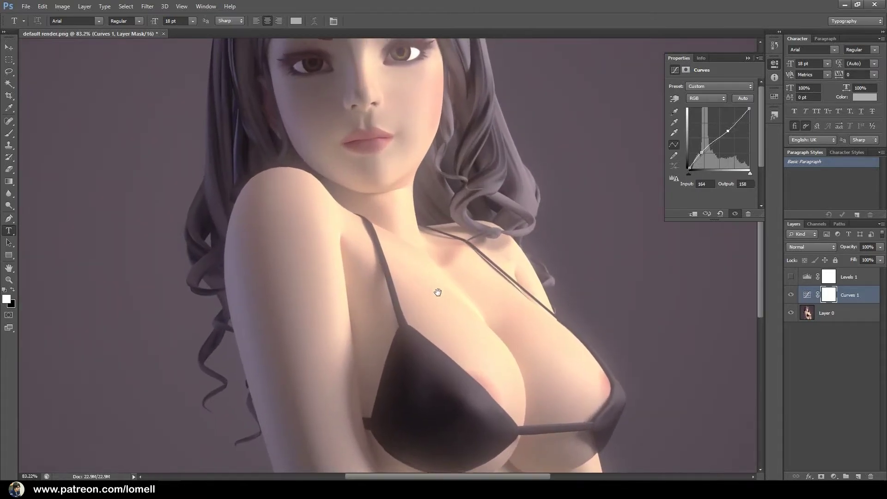
pyautogui.moveTo(432, 277); pyautogui.dragTo(442, 323)
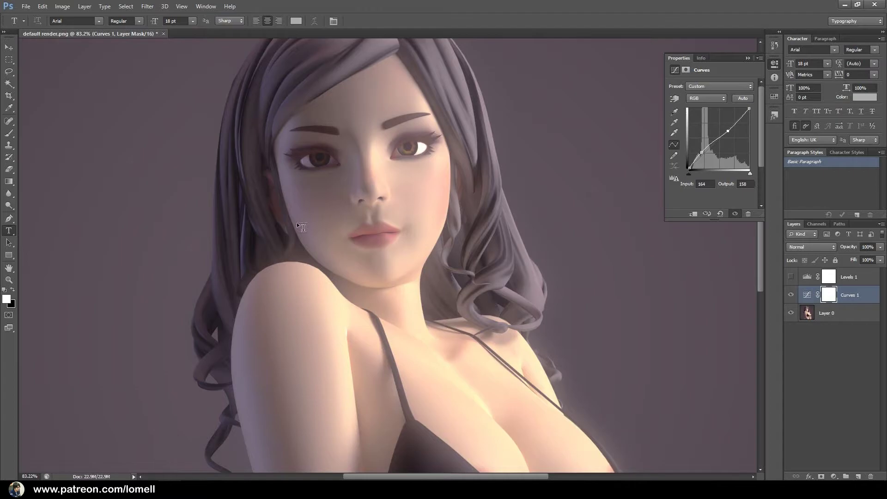
pyautogui.moveTo(406, 267); pyautogui.dragTo(391, 254)
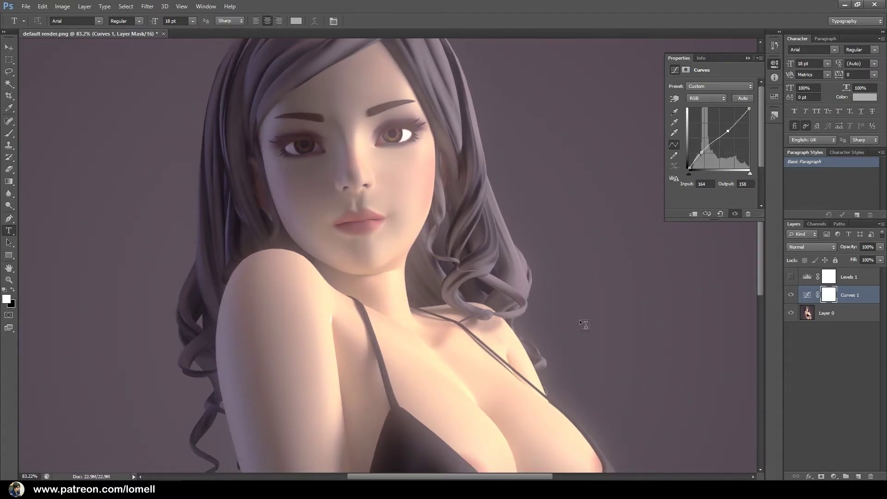
pyautogui.click(791, 277)
pyautogui.keyDown('alt'); pyautogui.scroll(-3, 426, 290); pyautogui.keyUp('alt')
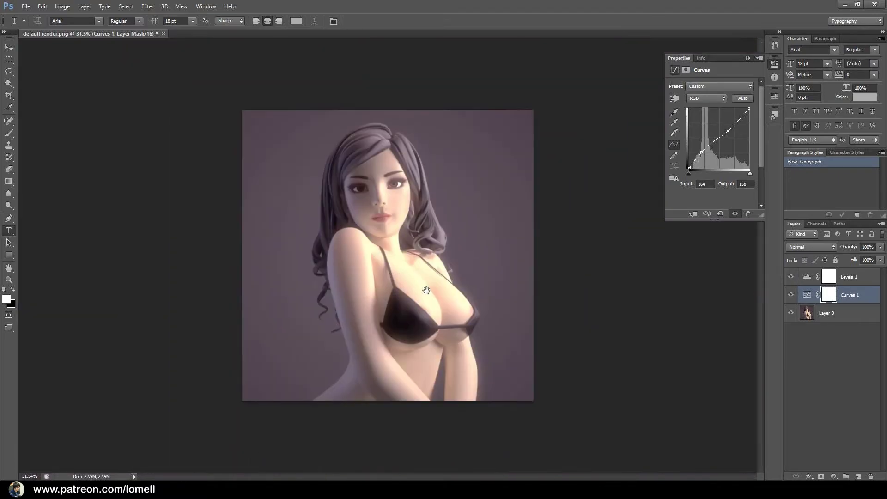
pyautogui.keyDown('alt'); pyautogui.scroll(1, 388, 255); pyautogui.keyUp('alt')
# Step: Raise the Levels black point further for contrast, then add an empty Layer 1 on top
pyautogui.click(805, 277)
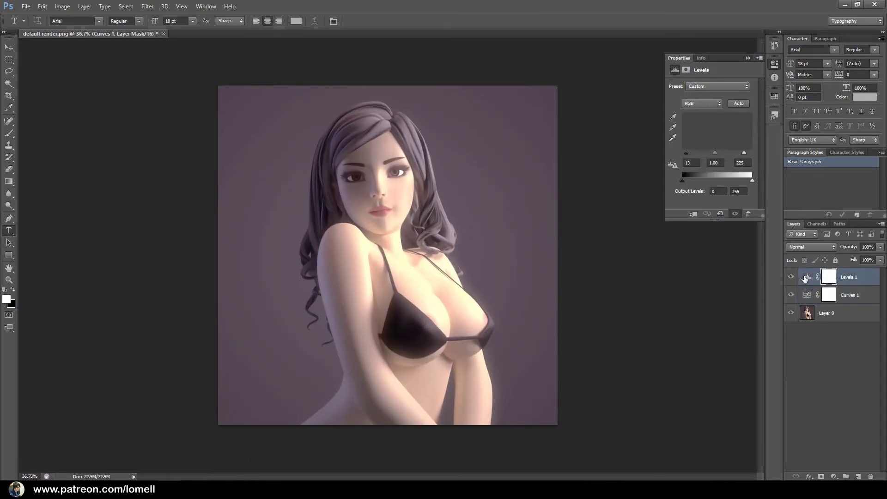
pyautogui.moveTo(686, 153); pyautogui.dragTo(689, 157)
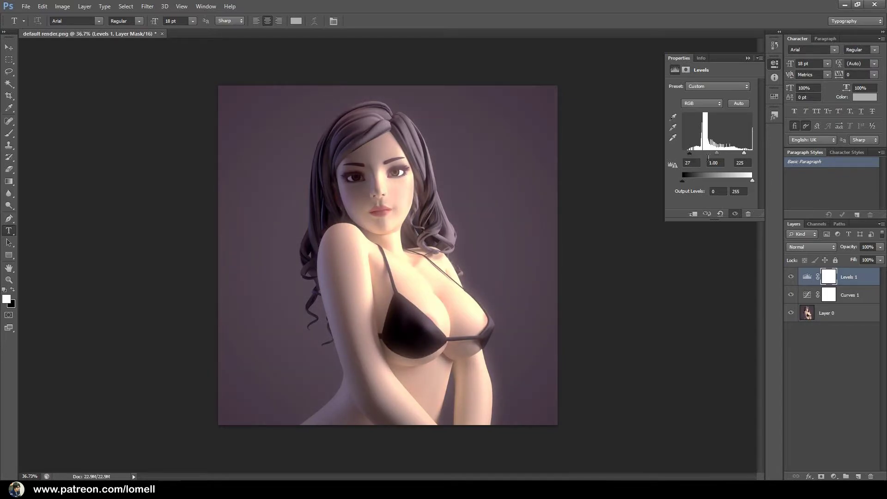
pyautogui.moveTo(744, 153); pyautogui.dragTo(746, 154)
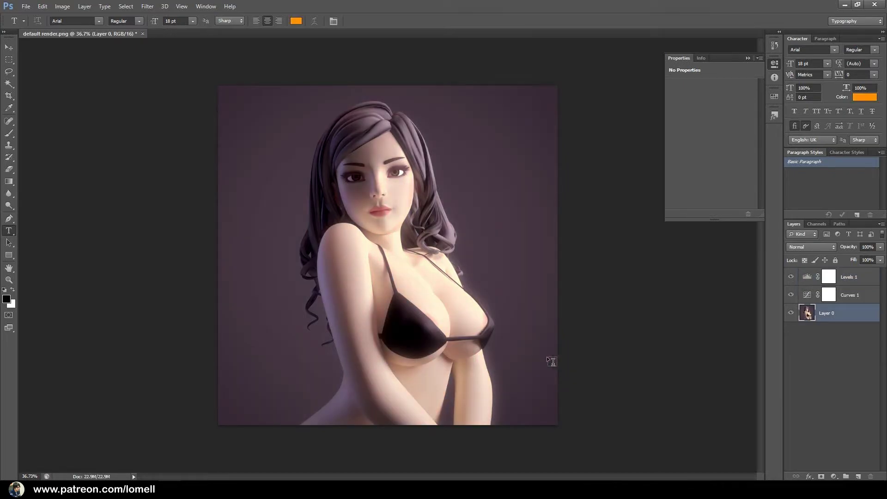
pyautogui.click(804, 297)
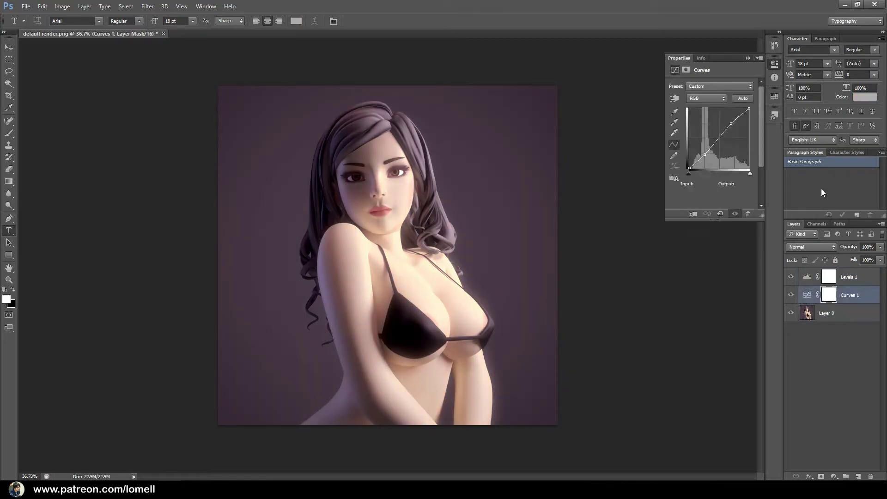
pyautogui.click(804, 280)
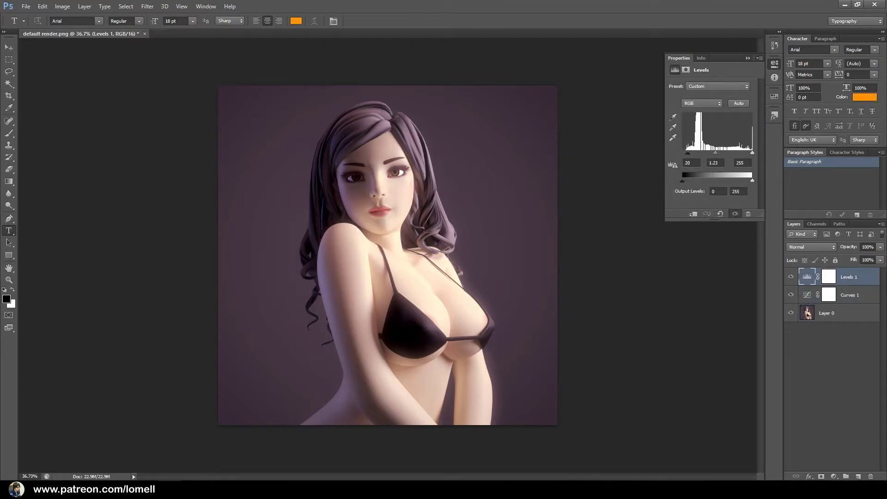
pyautogui.click(858, 476)
pyautogui.keyDown('ctrl'); pyautogui.moveTo(368, 166); pyautogui.dragTo(534, 270); pyautogui.keyUp('ctrl')
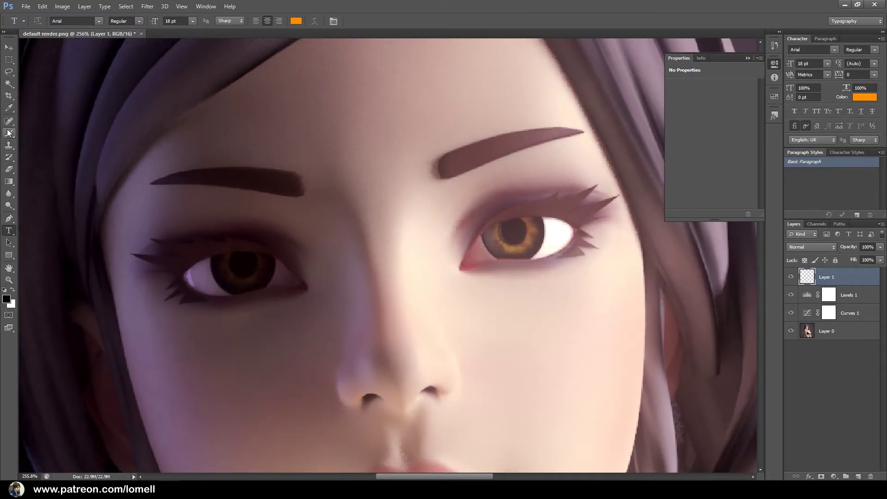
# Step: Switch to the Brush tool with pure white as the painting colour
pyautogui.click(8, 134)
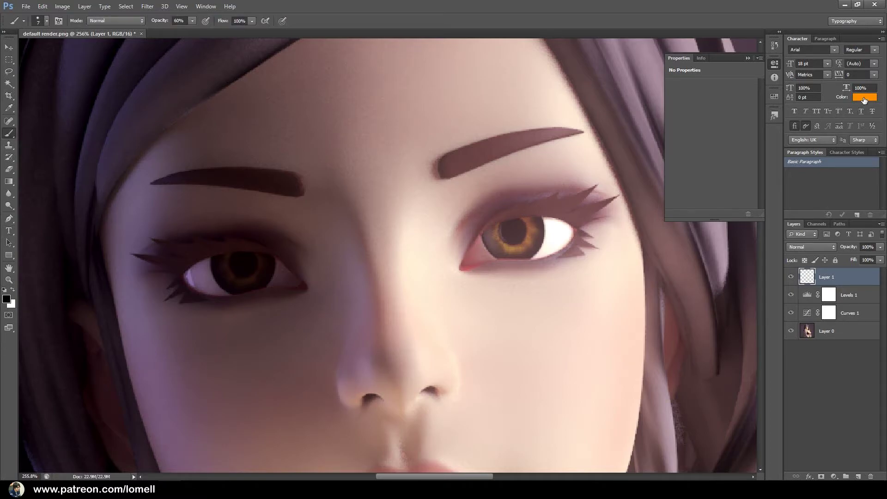
pyautogui.click(864, 98)
pyautogui.click(116, 131)
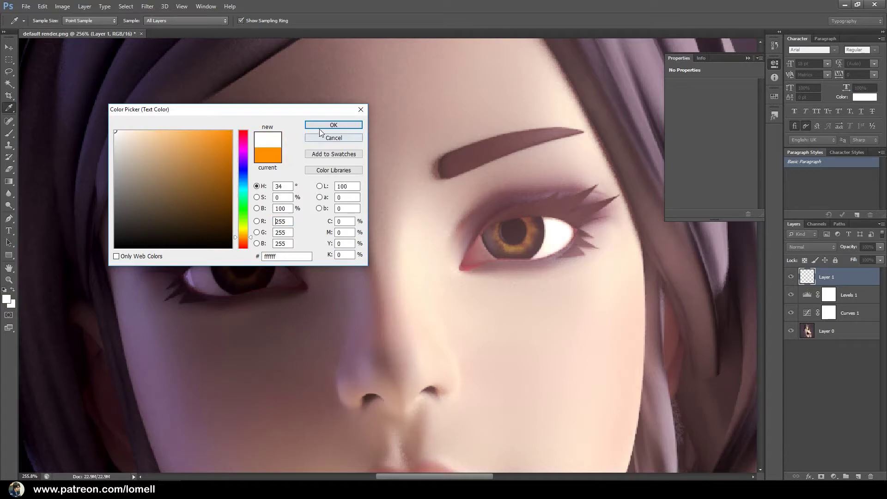
pyautogui.click(333, 126)
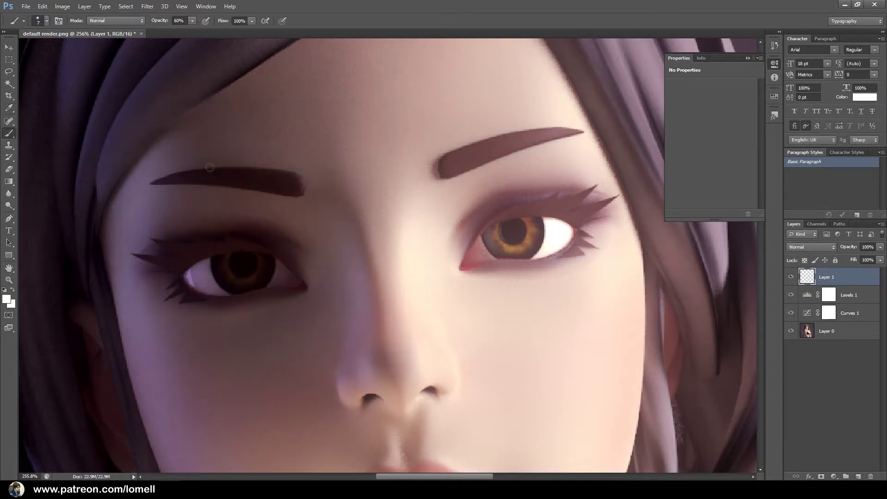
pyautogui.click(7, 298)
pyautogui.click(335, 125)
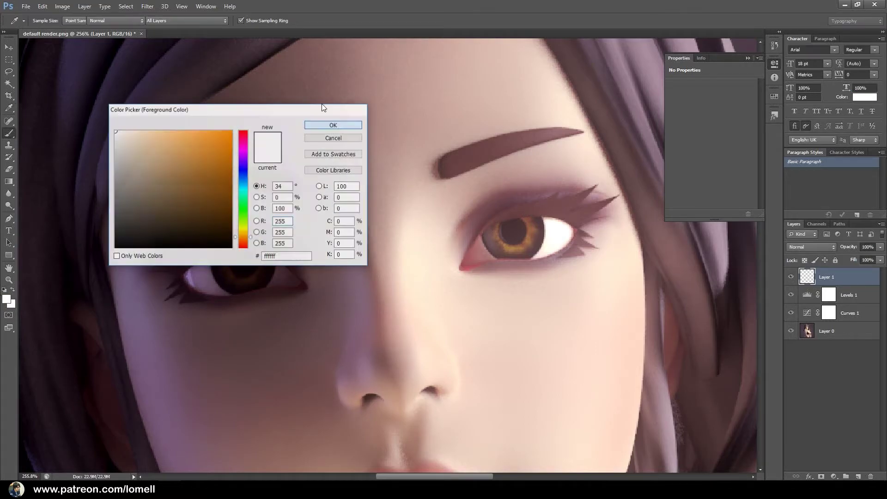
pyautogui.press('b')
# Step: Shrink the brush to about 1 px and paint a white catchlight on the right iris
pyautogui.click(47, 21)
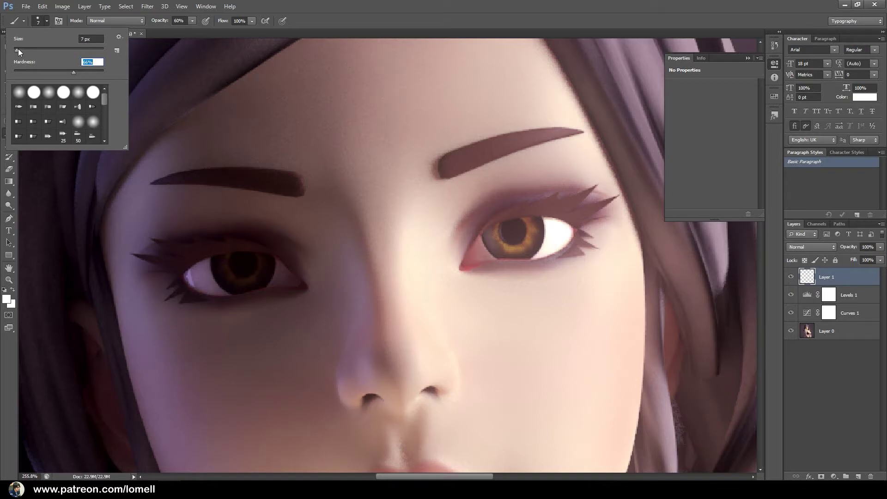
pyautogui.moveTo(18, 48); pyautogui.dragTo(14, 49)
pyautogui.click(516, 265)
pyautogui.press('Return')
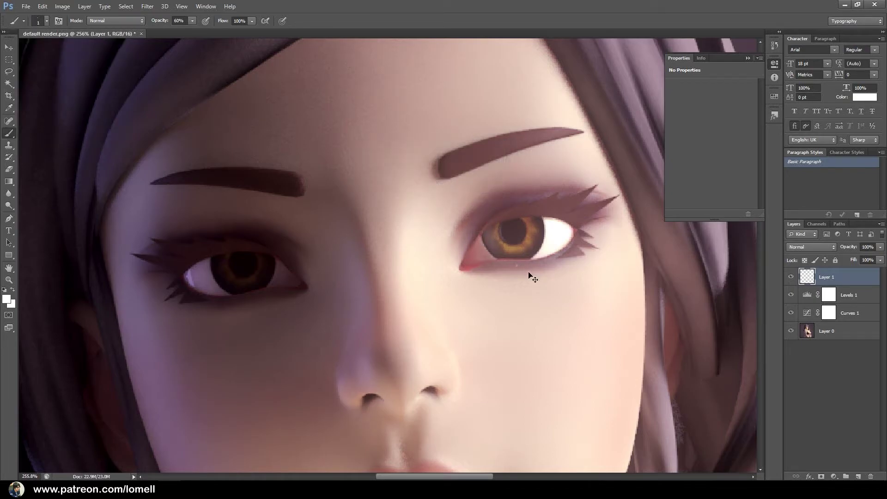
pyautogui.hotkey('ctrl', 'z')
pyautogui.press(']')
pyautogui.click(525, 225)
# Step: Set brush opacity to 30% and paint a catchlight on the left iris
pyautogui.doubleClick(183, 21)
pyautogui.write('3')
pyautogui.write('0')
pyautogui.press('Return')
pyautogui.click(255, 261)
pyautogui.keyDown('alt'); pyautogui.scroll(-5, 328, 280); pyautogui.keyUp('alt')
pyautogui.moveTo(361, 326); pyautogui.dragTo(380, 254)
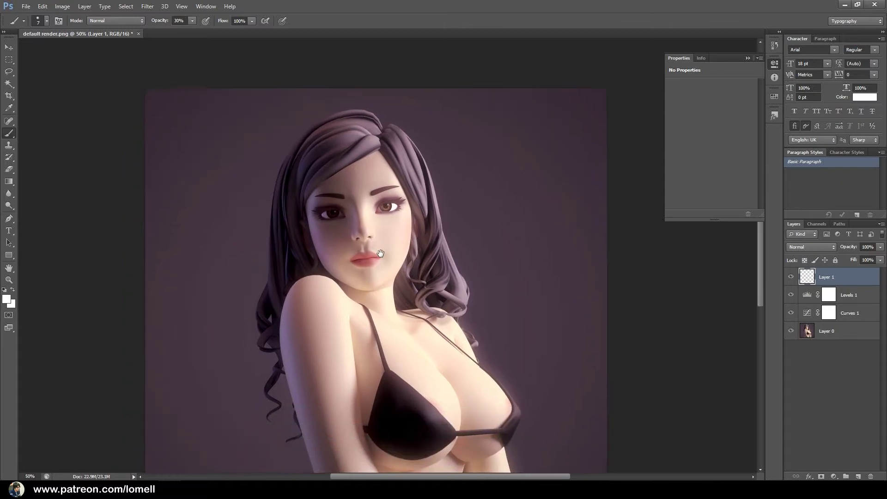